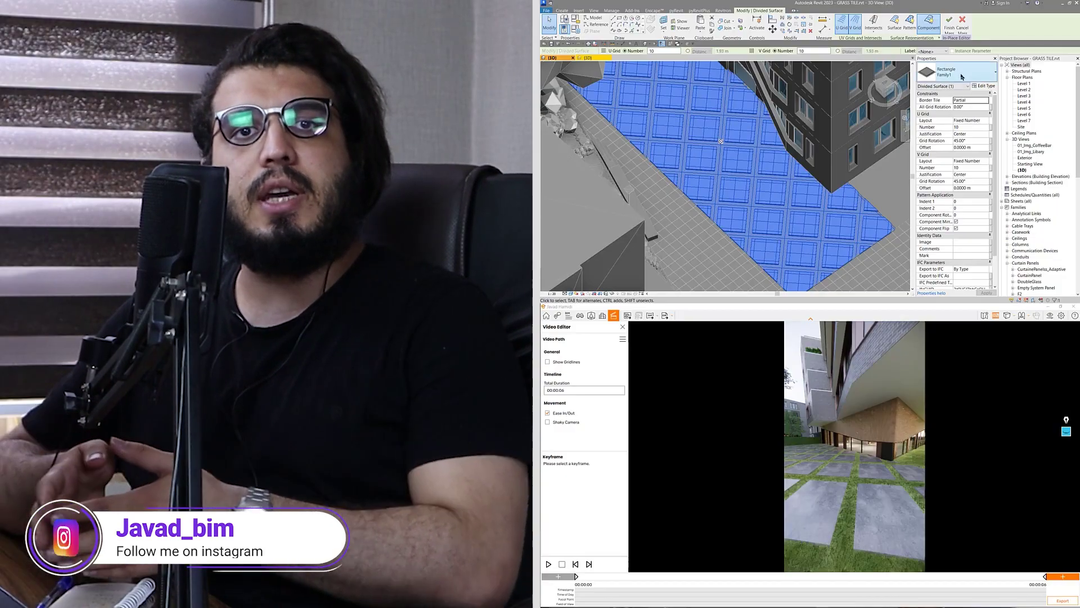
Apply the F2 pattern component to the divided surface and turn off the surface's U grid display
{"action": "left_click", "coordinate": [962, 77]}
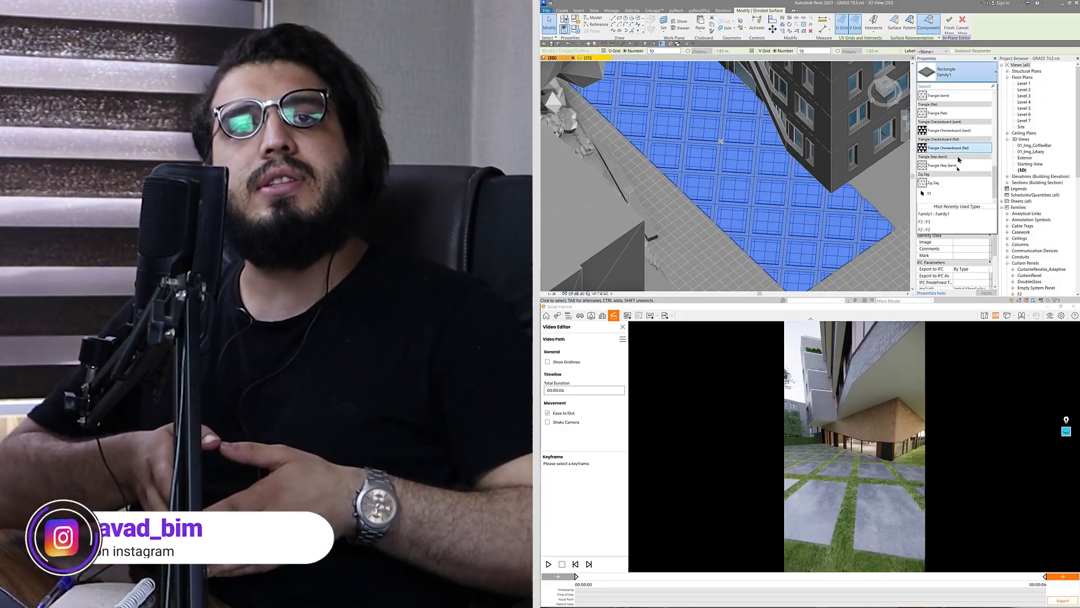
{"action": "left_click", "coordinate": [953, 195]}
{"action": "key", "text": "Escape"}
{"action": "left_click", "coordinate": [841, 27]}
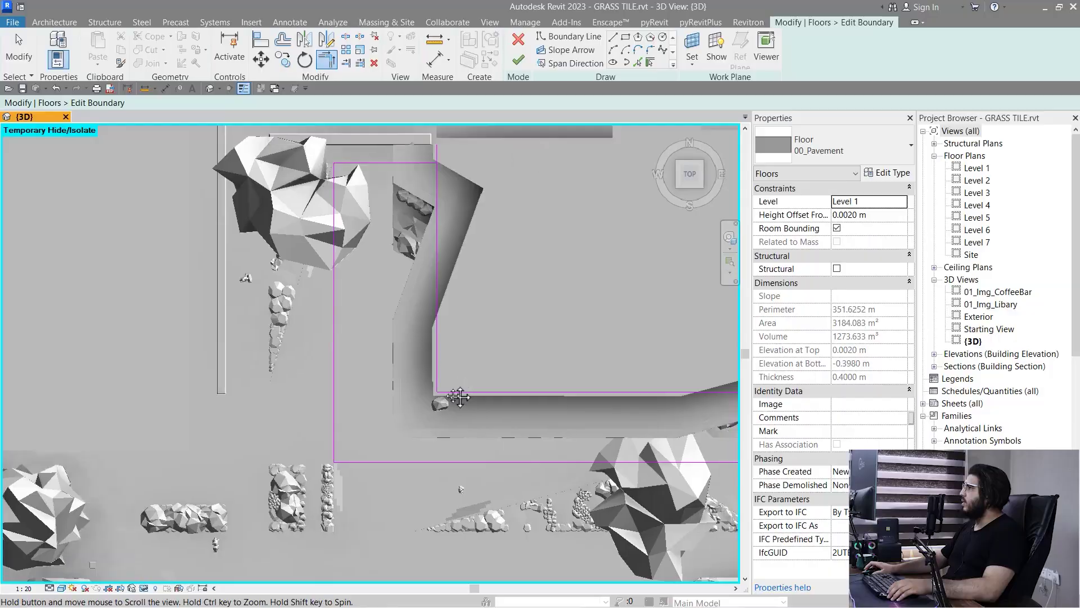
Trim the pavement floor's upper boundary line and inner vertical boundary line to meet at a corner
{"action": "scroll", "coordinate": [429, 412], "scroll_direction": "down", "scroll_amount": 2}
{"action": "scroll", "coordinate": [305, 265], "scroll_direction": "up", "scroll_amount": 3}
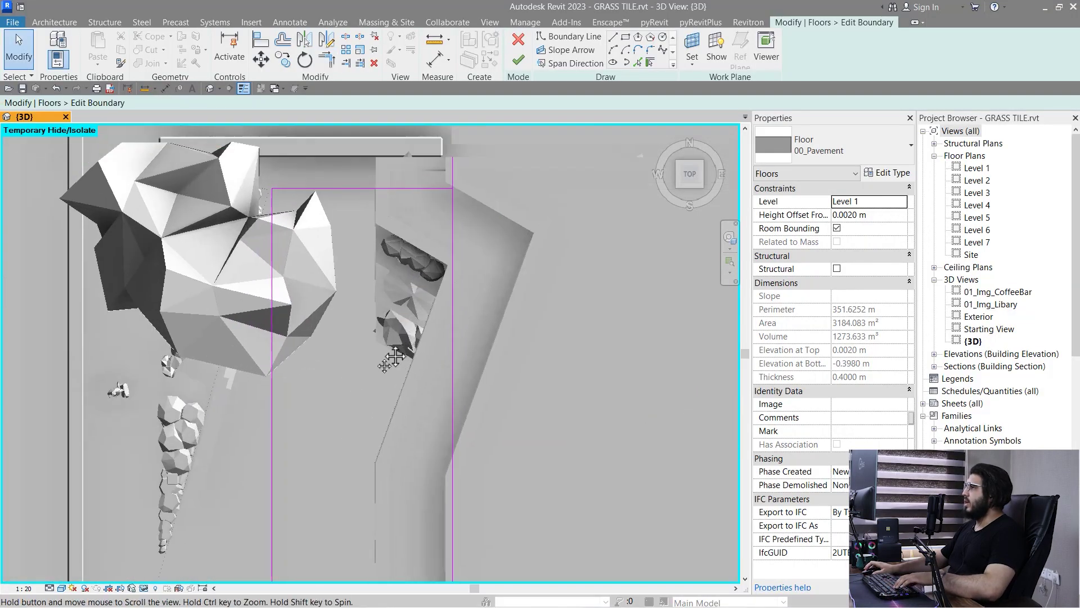
{"action": "key", "text": "t"}
{"action": "key", "text": "r"}
{"action": "left_click", "coordinate": [369, 256]}
{"action": "left_click", "coordinate": [414, 291]}
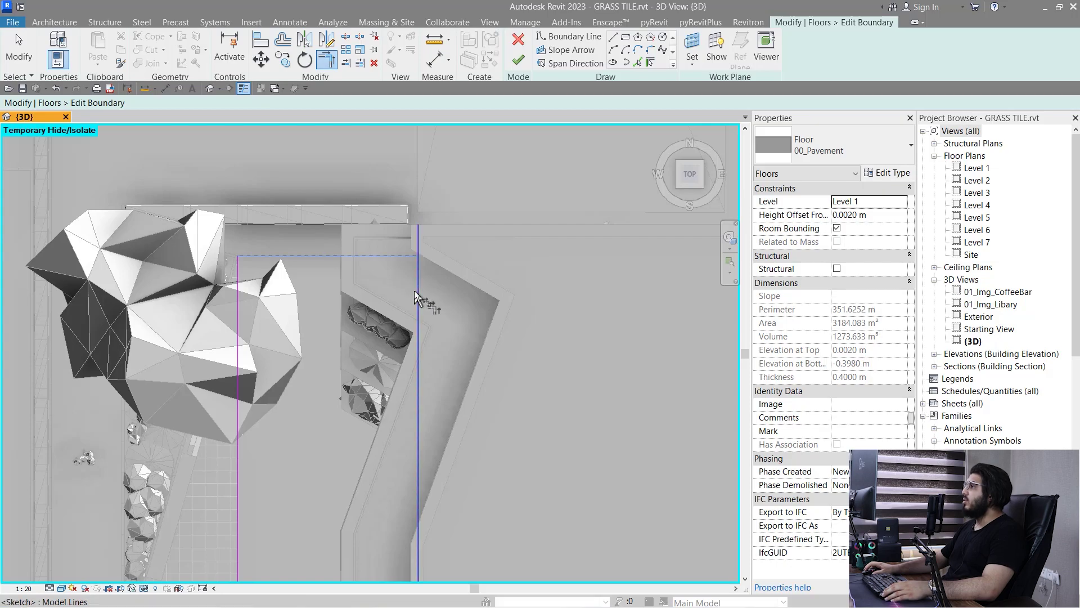
{"action": "scroll", "coordinate": [428, 407], "scroll_direction": "down", "scroll_amount": 2}
{"action": "middle_click_drag", "start_coordinate": [429, 408], "coordinate": [441, 278]}
{"action": "middle_click_drag", "start_coordinate": [471, 358], "coordinate": [304, 554]}
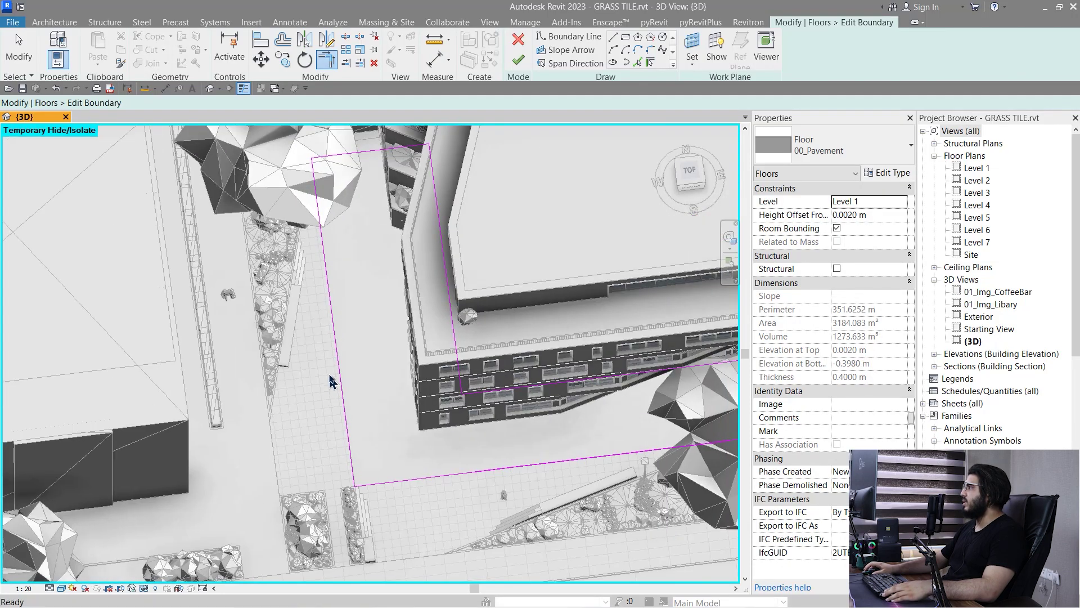
{"action": "key", "text": "Escape"}
Sketch a rectangular opening about 1.84 m by 1.45 m inside the upper-left corner of the floor boundary, viewed from the top
{"action": "left_click", "coordinate": [341, 368]}
{"action": "middle_click_drag", "start_coordinate": [342, 369], "coordinate": [315, 394], "text": "shift"}
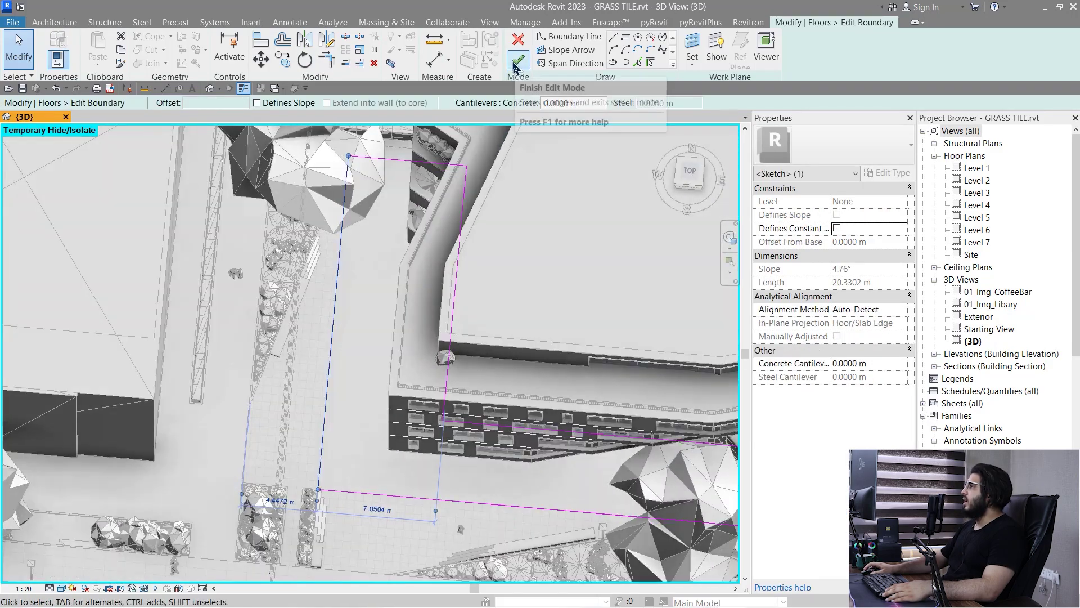
{"action": "left_click", "coordinate": [693, 176]}
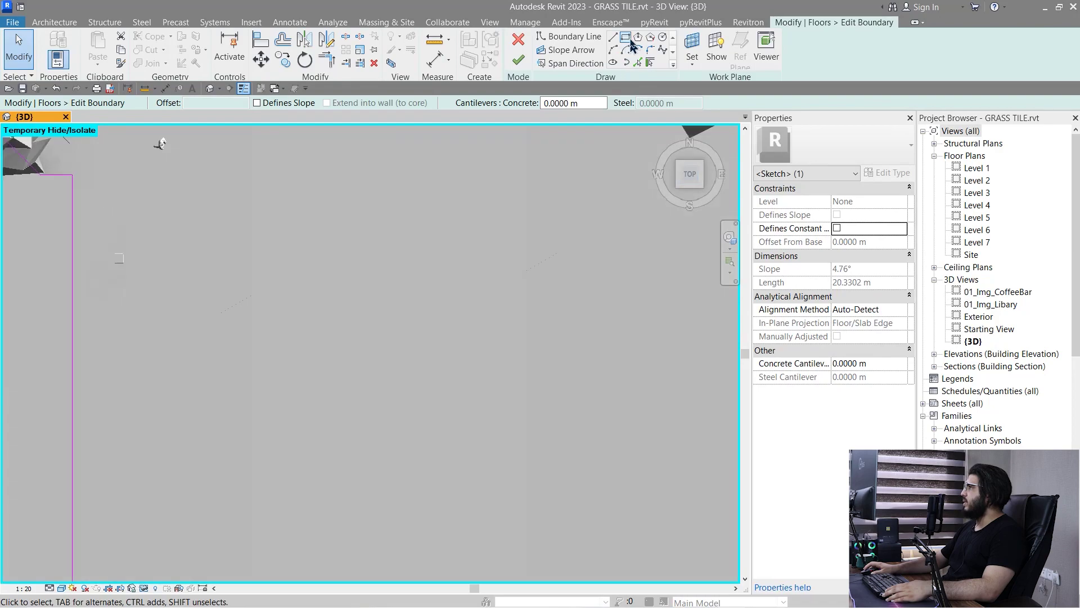
{"action": "middle_click_drag", "start_coordinate": [462, 208], "coordinate": [430, 392]}
{"action": "scroll", "coordinate": [380, 363], "scroll_direction": "up", "scroll_amount": 5}
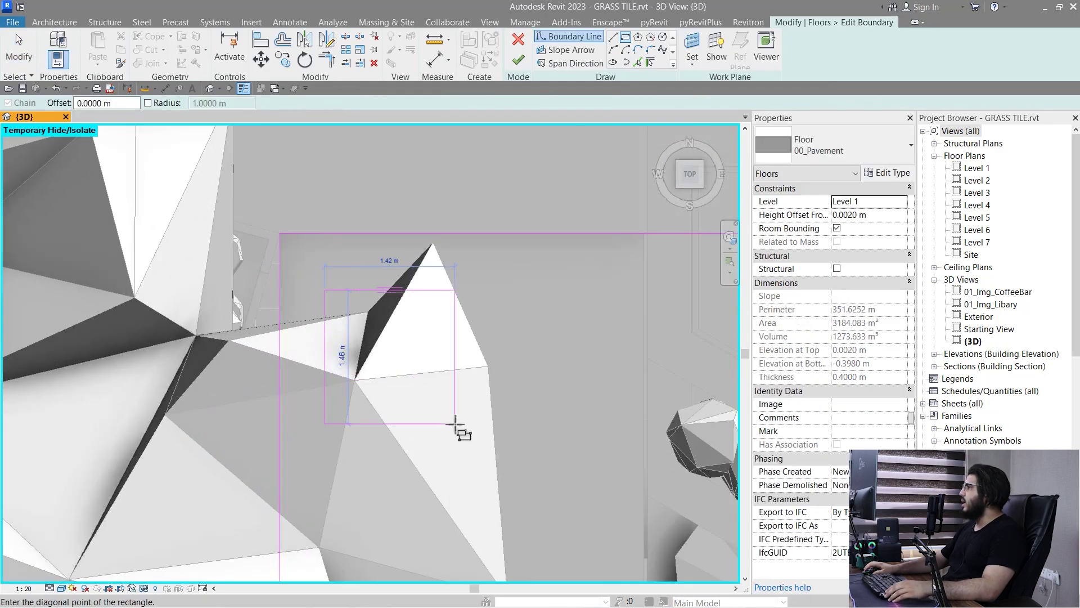
{"action": "scroll", "coordinate": [427, 393], "scroll_direction": "down", "scroll_amount": 2}
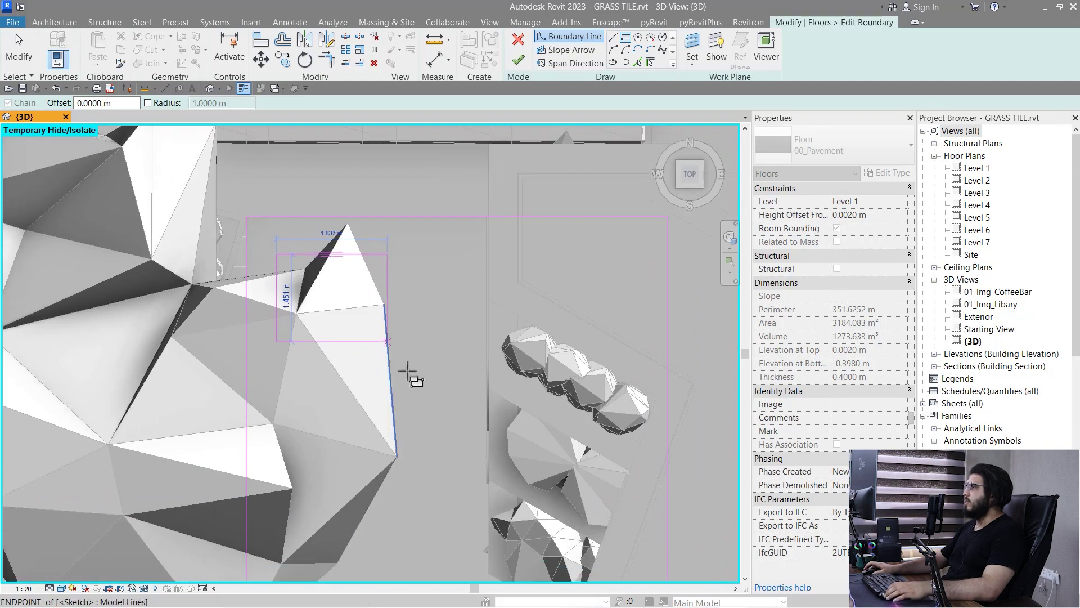
{"action": "key", "text": "Escape"}
{"action": "key", "text": "Escape"}
Copy the rectangle twice horizontally to form a row of three separate openings across the boundary strip
{"action": "middle_click_drag", "start_coordinate": [363, 350], "coordinate": [278, 303]}
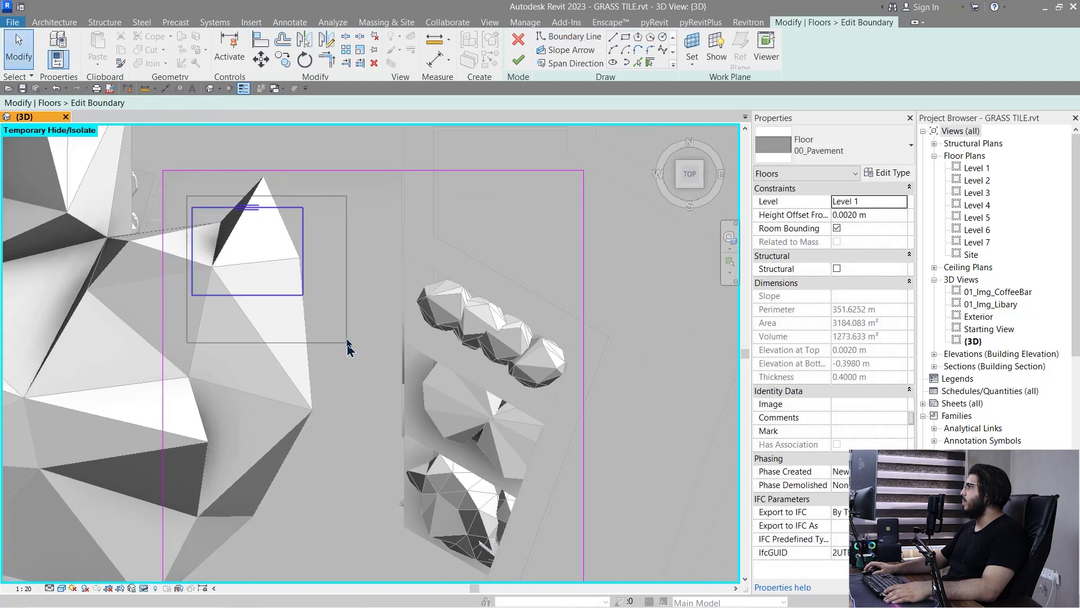
{"action": "left_click_drag", "start_coordinate": [348, 348], "coordinate": [349, 346]}
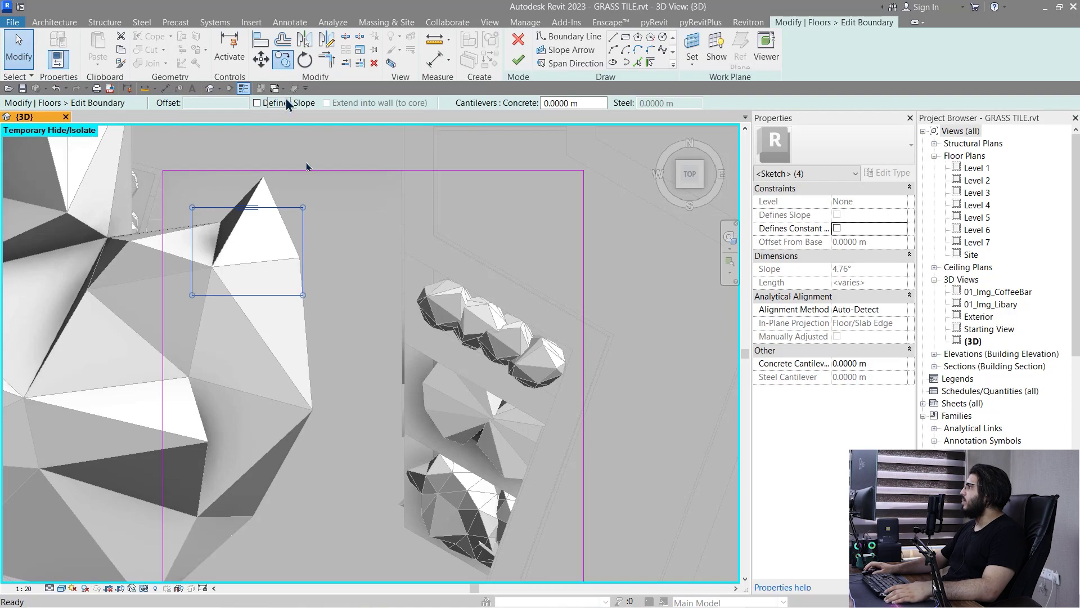
{"action": "left_click", "coordinate": [282, 59]}
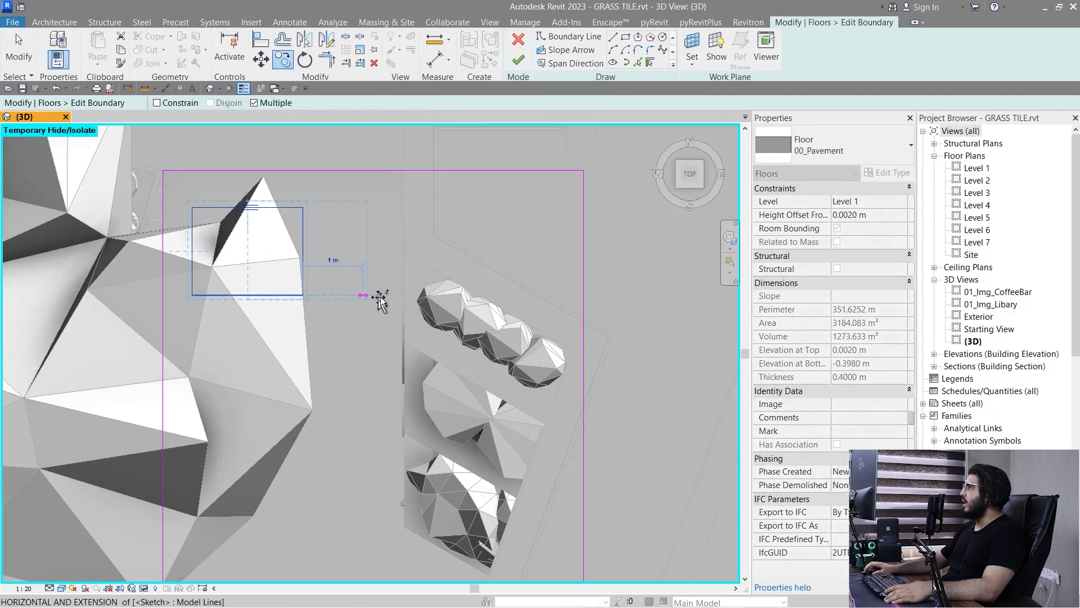
{"action": "left_click", "coordinate": [535, 297]}
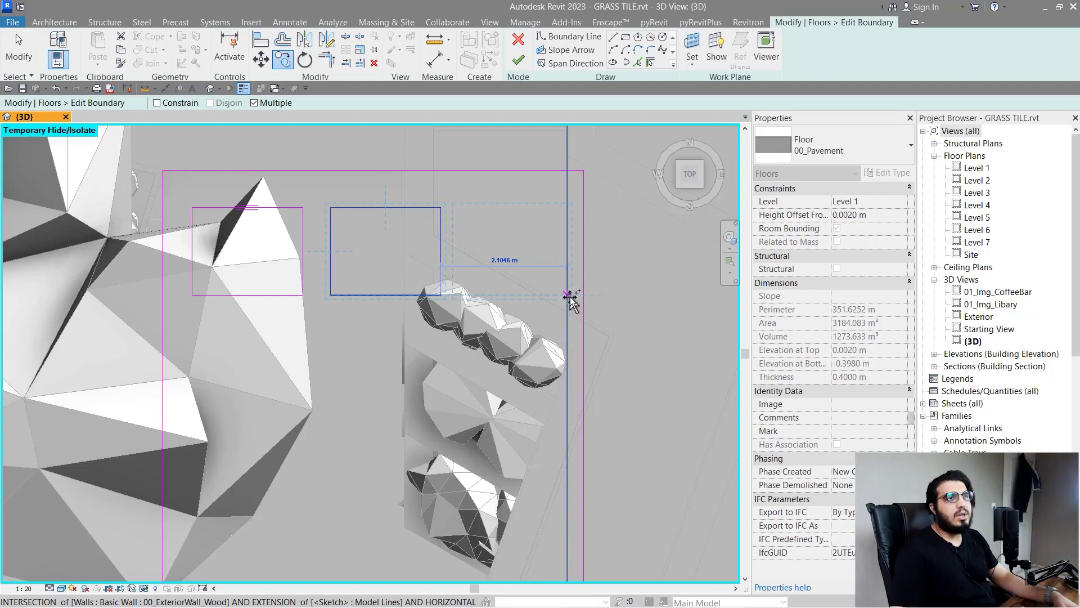
{"action": "left_click", "coordinate": [570, 297]}
{"action": "key", "text": "Escape"}
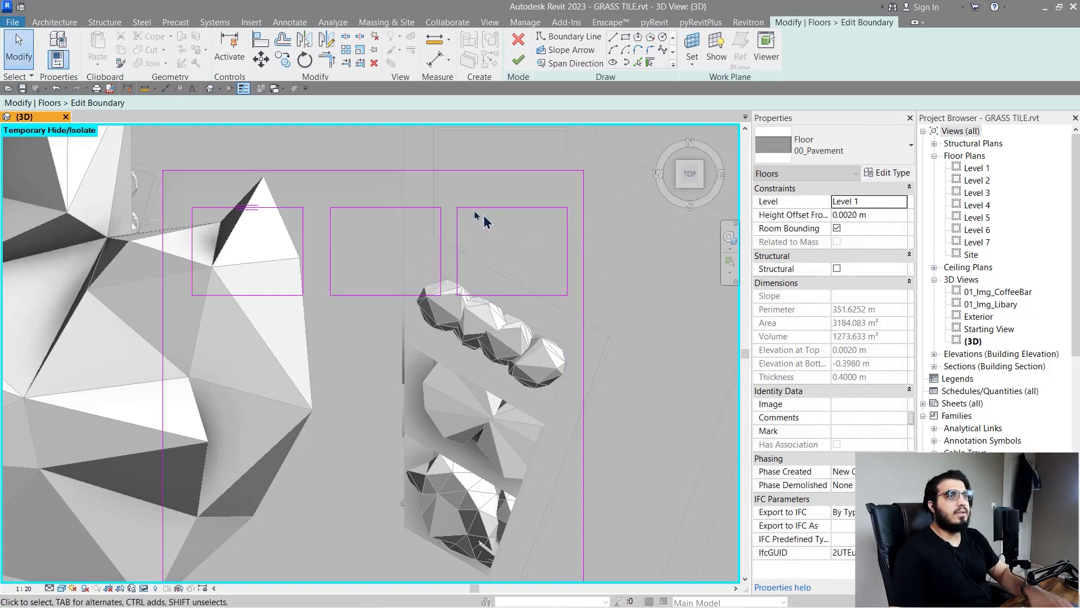
Copy the row of three rectangles twice downward to form a three-by-three grid with narrow gaps
{"action": "scroll", "coordinate": [454, 257], "scroll_direction": "down", "scroll_amount": 2}
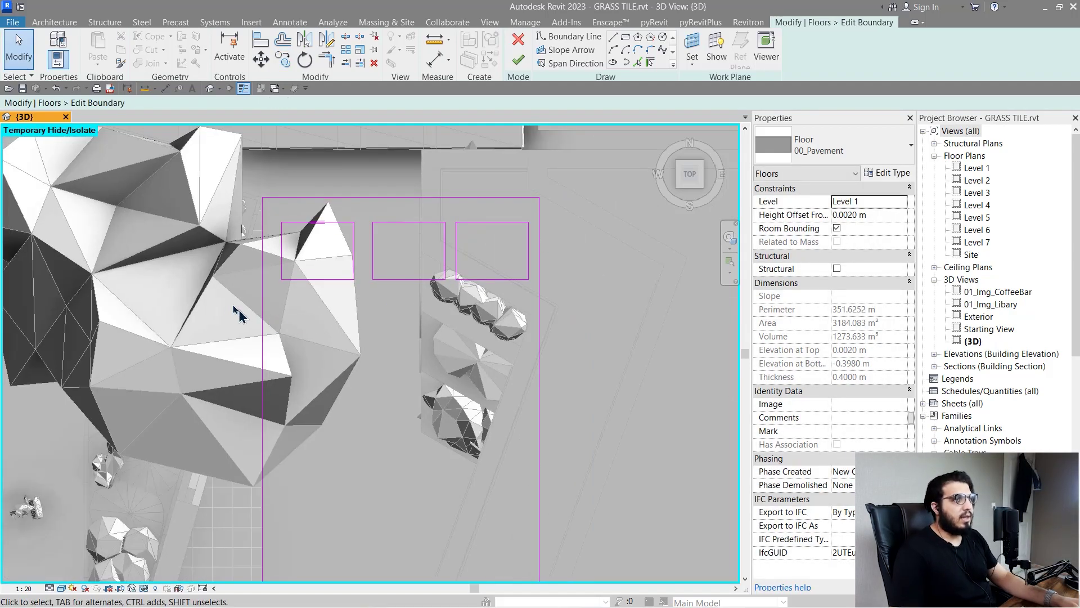
{"action": "left_click_drag", "start_coordinate": [562, 212], "coordinate": [561, 214]}
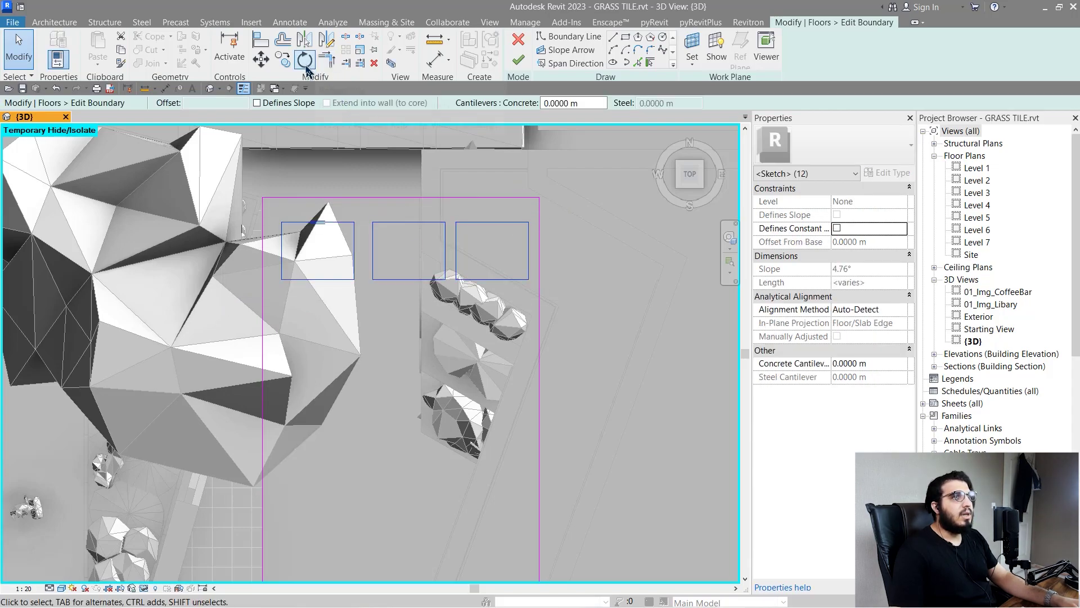
{"action": "key", "text": "c"}
{"action": "key", "text": "o"}
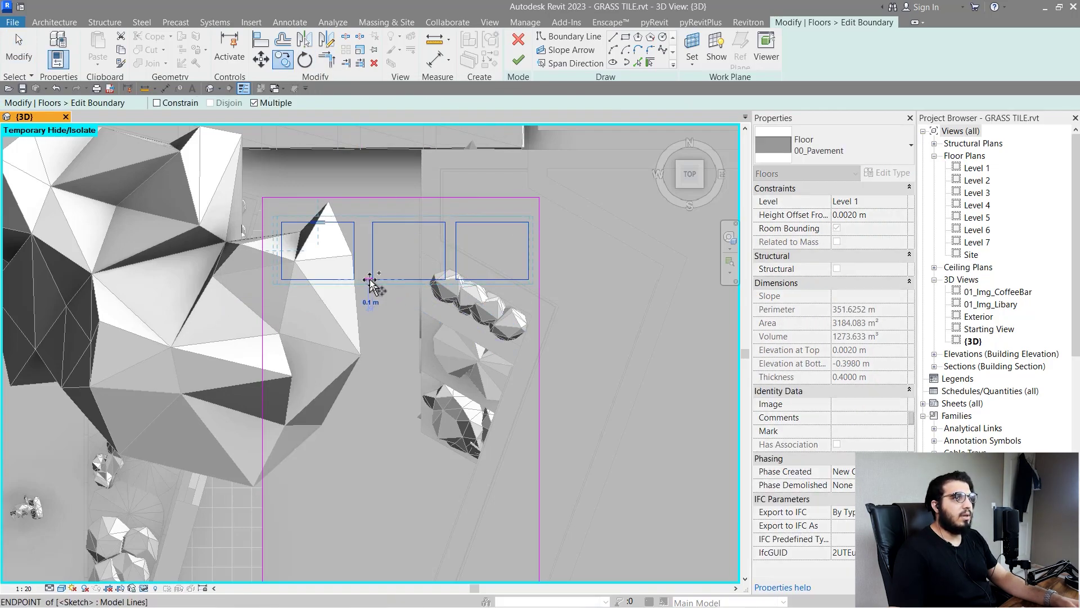
{"action": "left_click", "coordinate": [370, 279]}
{"action": "scroll", "coordinate": [393, 261], "scroll_direction": "up", "scroll_amount": 5}
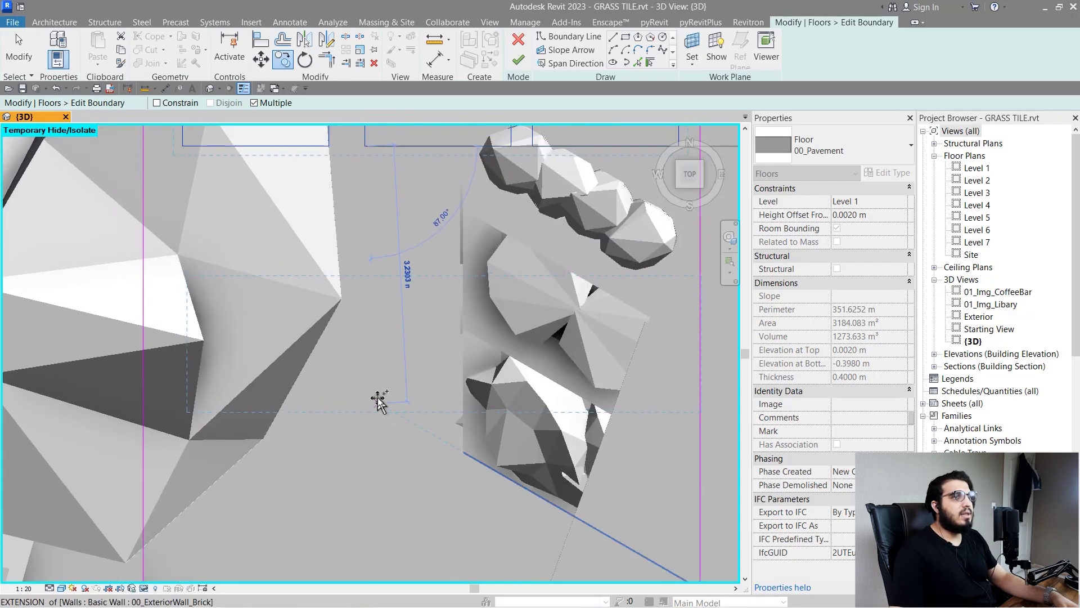
{"action": "left_click", "coordinate": [378, 401]}
{"action": "key", "text": "Escape"}
Finish the floor boundary edit and inspect the nine rectangular openings in the pavement in 3D
{"action": "scroll", "coordinate": [379, 405], "scroll_direction": "down", "scroll_amount": 6}
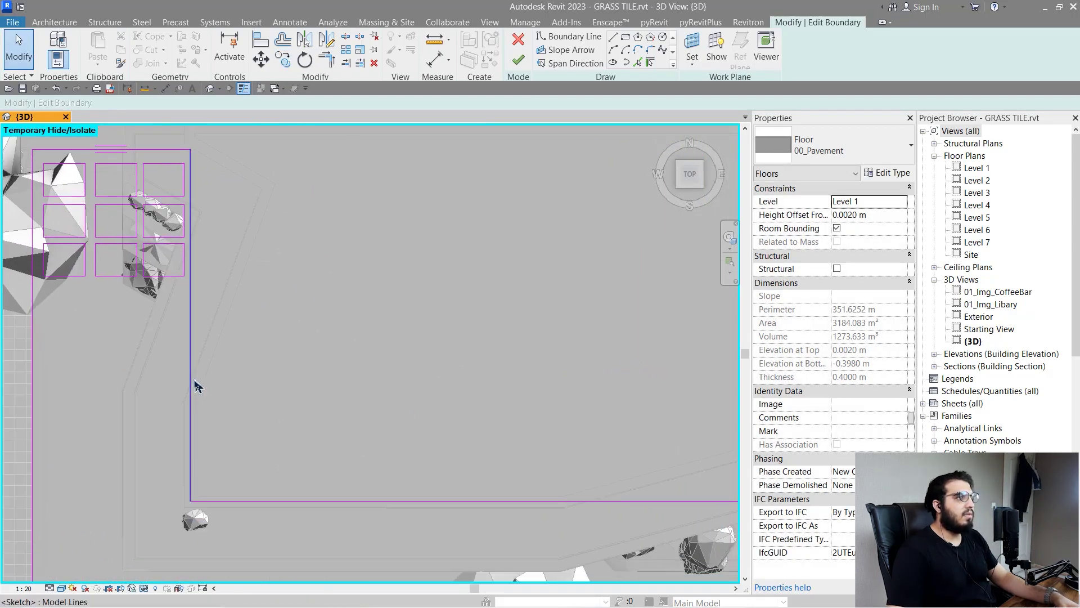
{"action": "scroll", "coordinate": [195, 386], "scroll_direction": "down", "scroll_amount": 5}
{"action": "scroll", "coordinate": [283, 282], "scroll_direction": "up", "scroll_amount": 5}
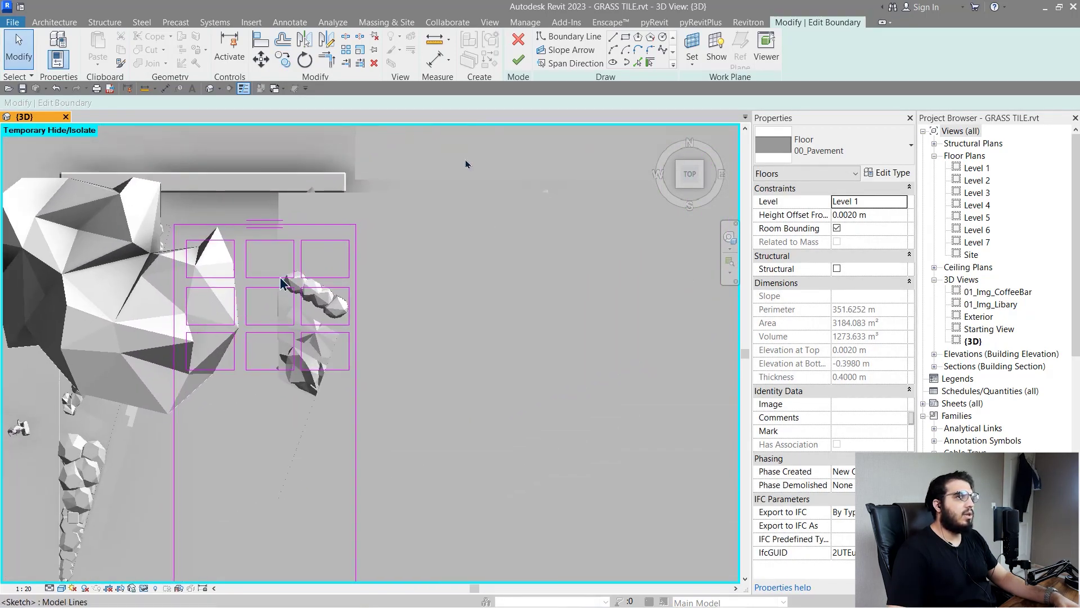
{"action": "scroll", "coordinate": [270, 362], "scroll_direction": "down", "scroll_amount": 3}
{"action": "middle_click_drag", "start_coordinate": [270, 361], "coordinate": [189, 195]}
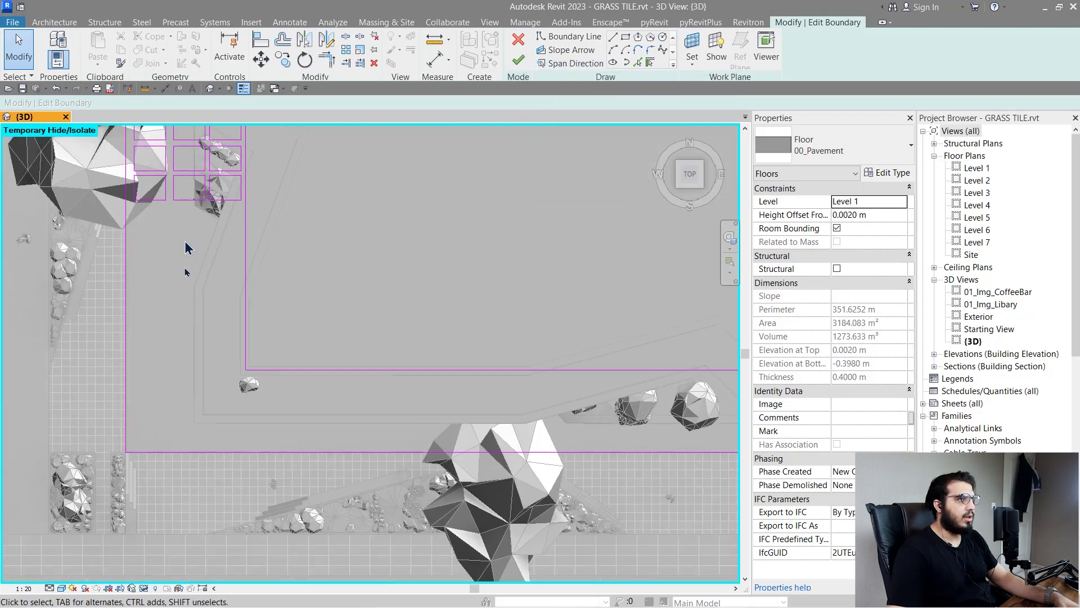
{"action": "middle_click_drag", "start_coordinate": [215, 329], "coordinate": [247, 423]}
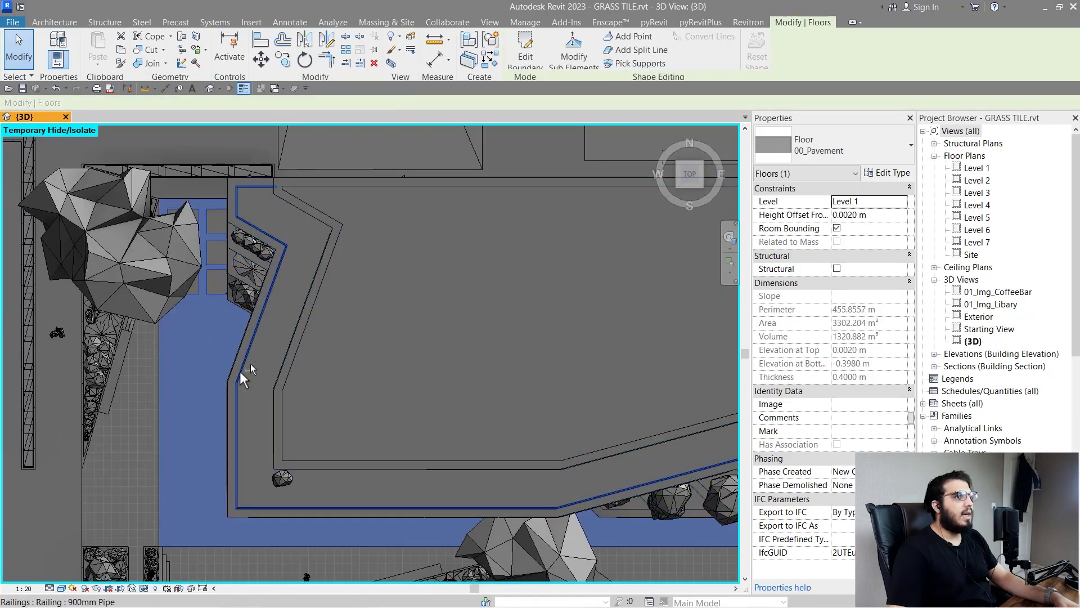
{"action": "middle_click_drag", "start_coordinate": [240, 372], "coordinate": [307, 179], "text": "shift"}
{"action": "middle_click_drag", "start_coordinate": [174, 166], "coordinate": [344, 185]}
{"action": "scroll", "coordinate": [176, 354], "scroll_direction": "up", "scroll_amount": 7}
{"action": "middle_click_drag", "start_coordinate": [276, 410], "coordinate": [193, 222]}
{"action": "key", "text": "Escape"}
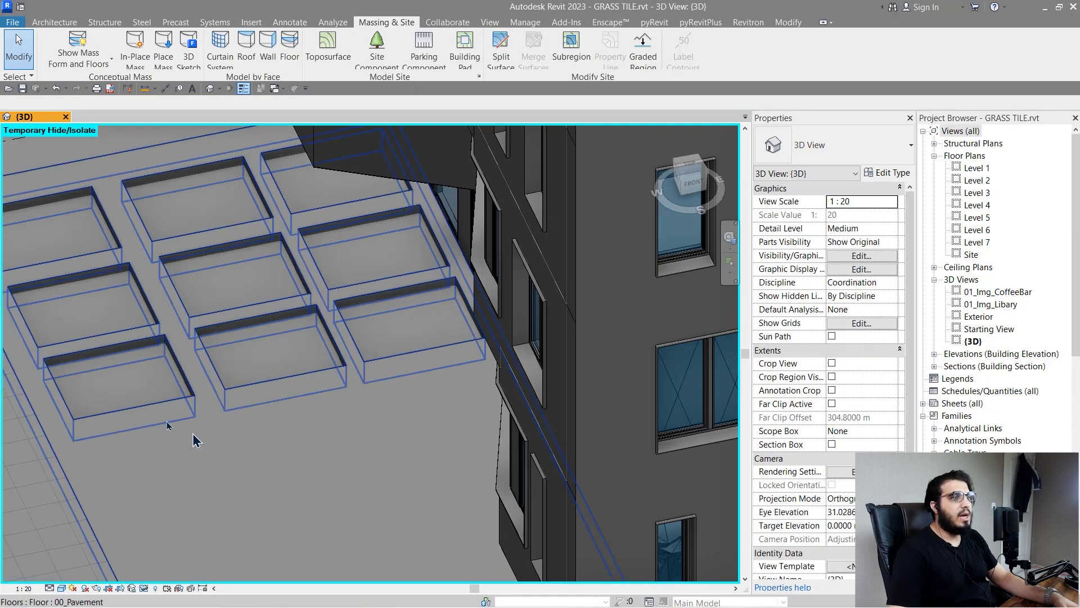
{"action": "middle_click_drag", "start_coordinate": [141, 387], "coordinate": [203, 415]}
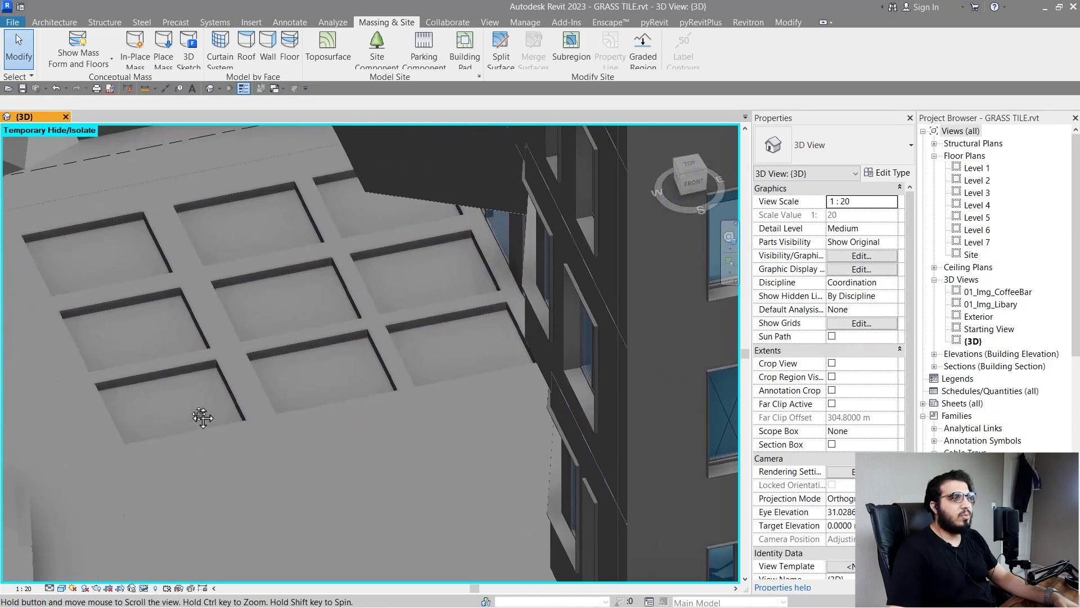
Copy the pavement floor to the clipboard and paste it aligned to the same place
{"action": "left_click", "coordinate": [220, 369]}
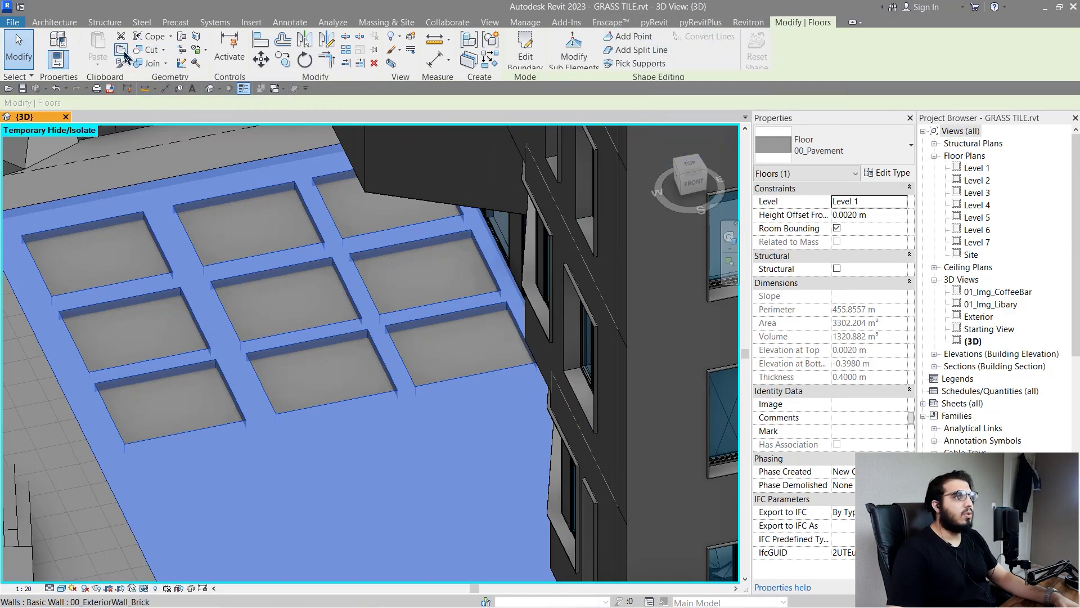
{"action": "left_click", "coordinate": [124, 54]}
{"action": "left_click", "coordinate": [98, 61]}
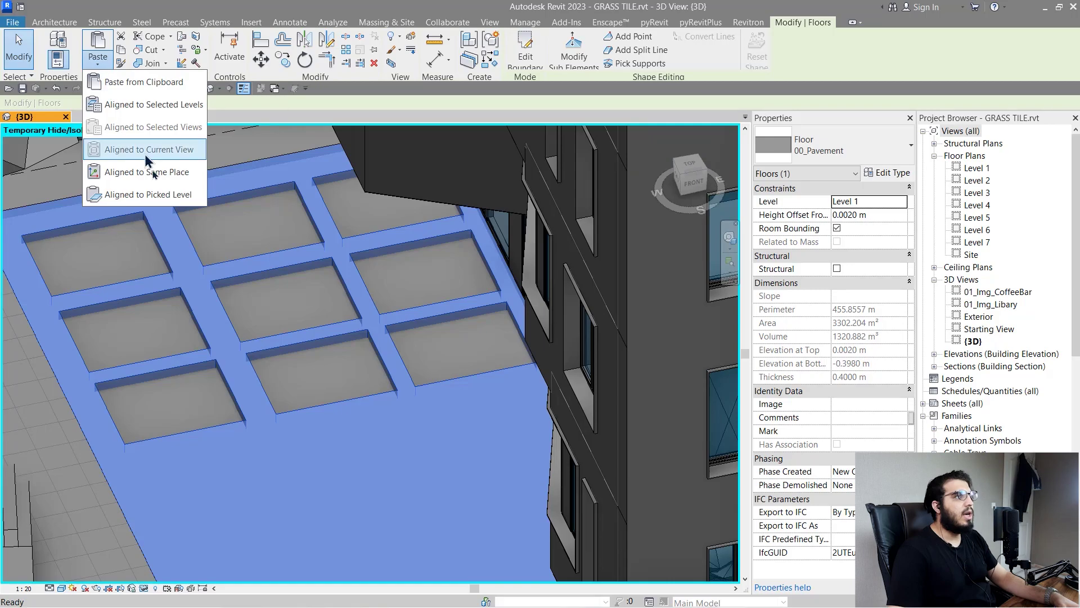
{"action": "left_click", "coordinate": [165, 181]}
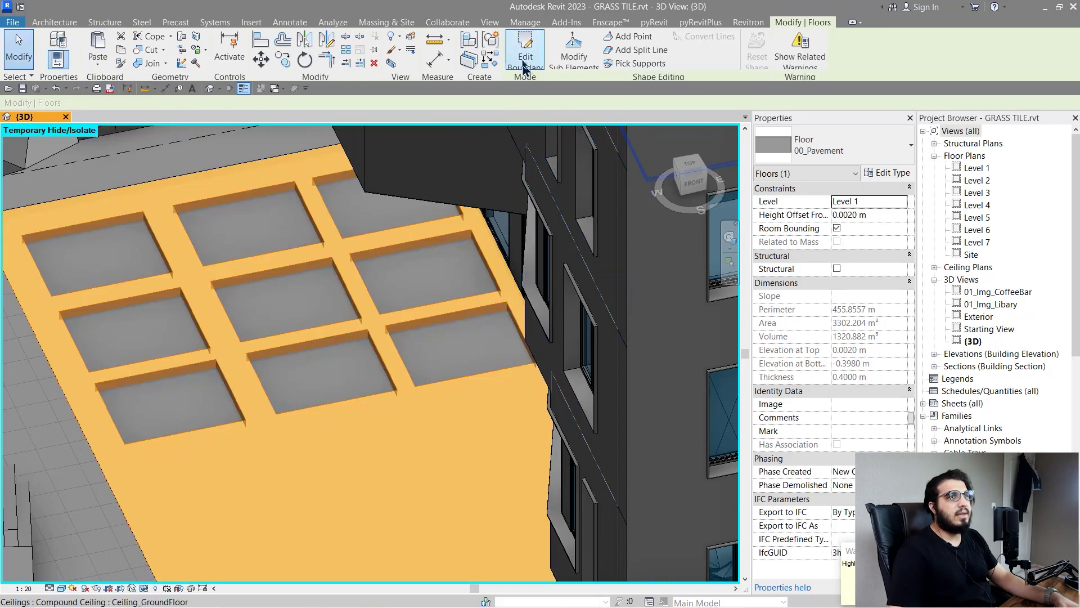
Edit the duplicate floor's boundary, delete its outer outline so only the nine rectangles remain, and finish the sketch
{"action": "left_click", "coordinate": [525, 53]}
{"action": "scroll", "coordinate": [388, 427], "scroll_direction": "down", "scroll_amount": 3}
{"action": "scroll", "coordinate": [394, 449], "scroll_direction": "down", "scroll_amount": 2}
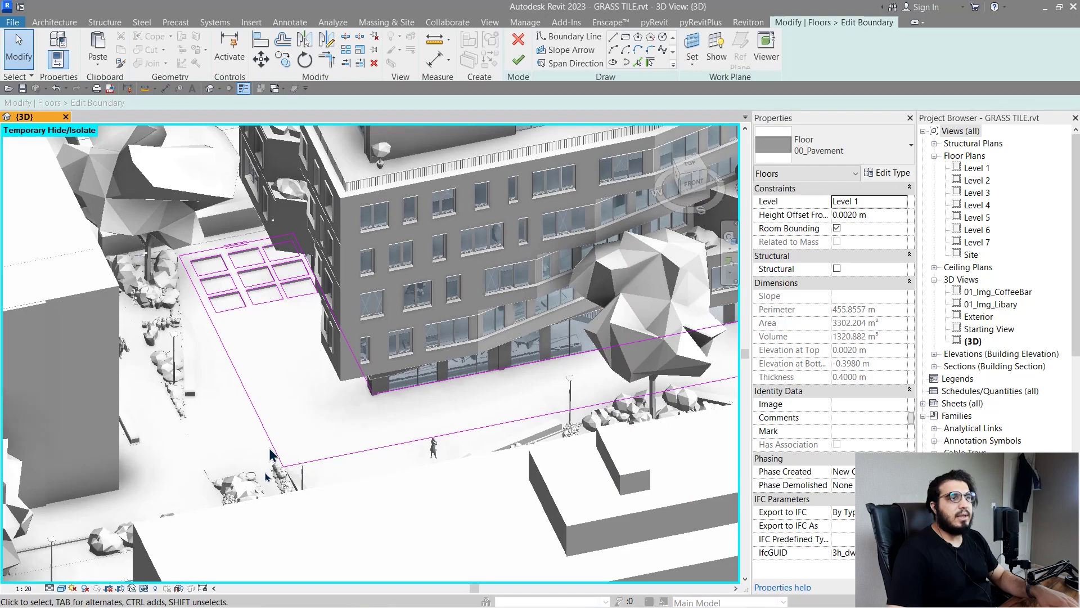
{"action": "middle_click_drag", "start_coordinate": [302, 338], "coordinate": [302, 478]}
{"action": "left_click", "coordinate": [302, 465]}
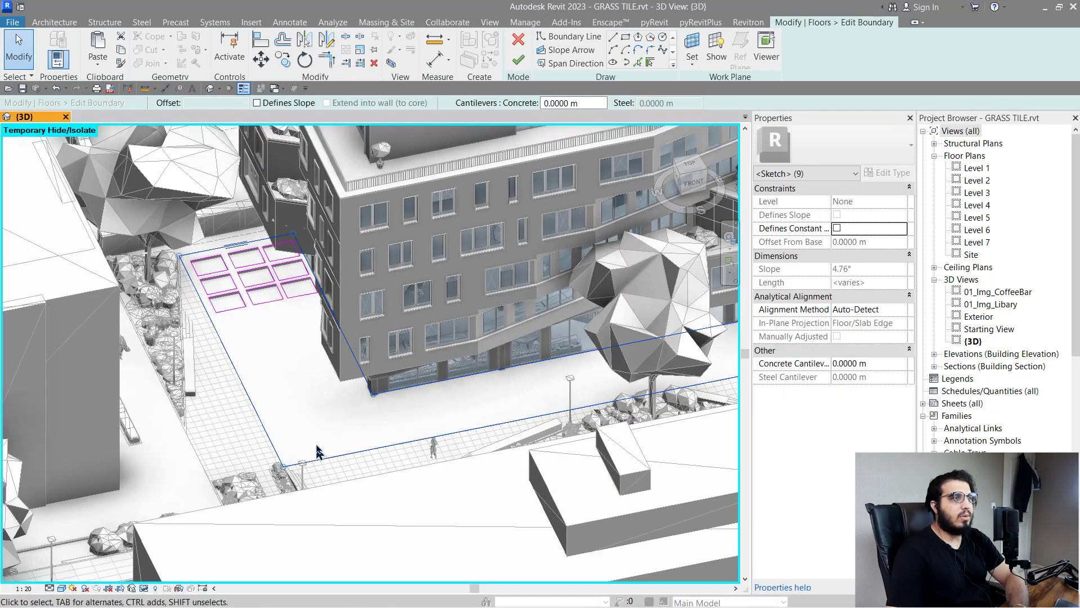
{"action": "key", "text": "Delete"}
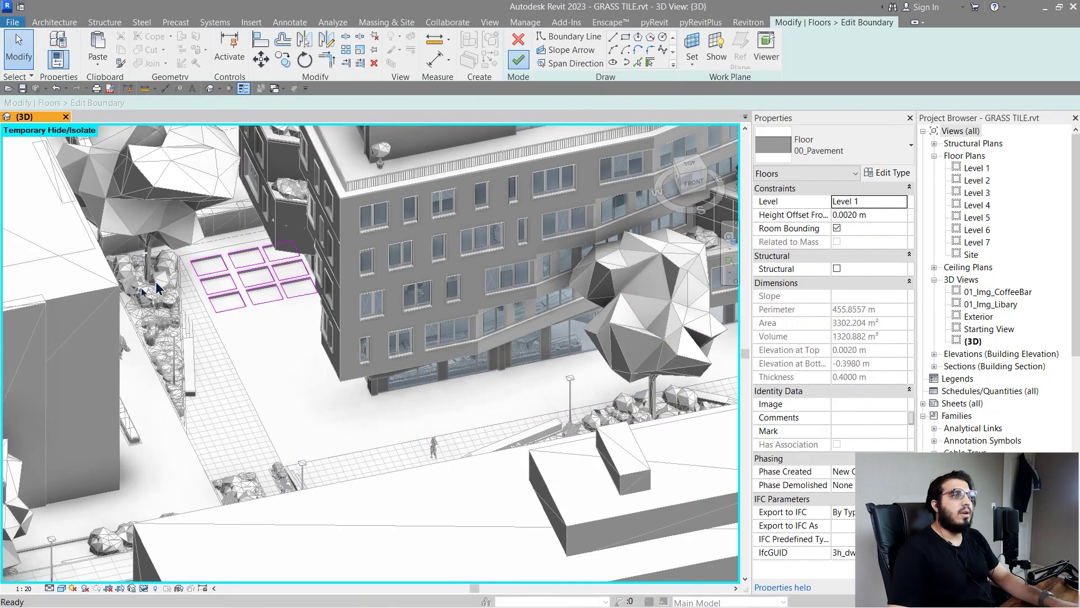
{"action": "left_click", "coordinate": [518, 60]}
Set the nine-tile floor's height offset from Level 1 to 0.05 m
{"action": "scroll", "coordinate": [259, 306], "scroll_direction": "up", "scroll_amount": 5}
{"action": "middle_click_drag", "start_coordinate": [261, 306], "coordinate": [340, 237]}
{"action": "scroll", "coordinate": [224, 372], "scroll_direction": "down", "scroll_amount": 2}
{"action": "scroll", "coordinate": [241, 518], "scroll_direction": "up", "scroll_amount": 6}
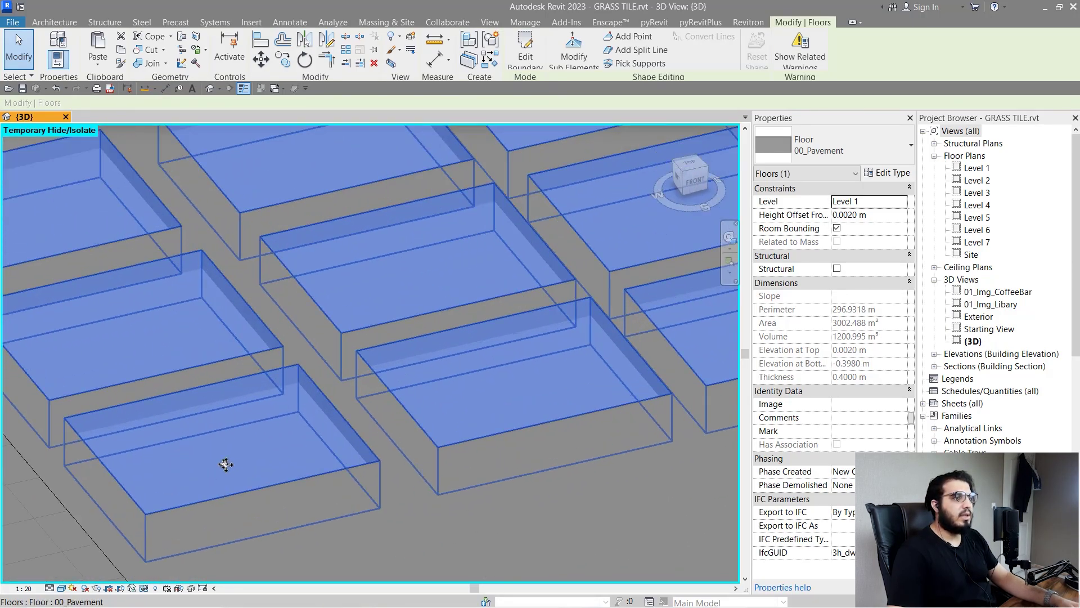
{"action": "middle_click_drag", "start_coordinate": [349, 477], "coordinate": [320, 457]}
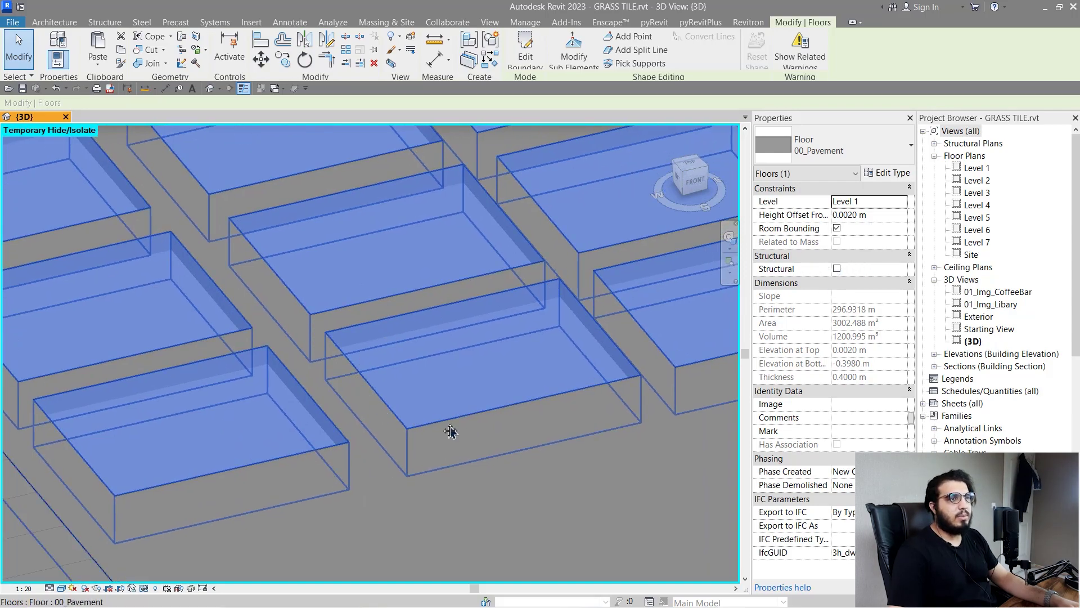
{"action": "middle_click_drag", "start_coordinate": [451, 431], "coordinate": [433, 440]}
{"action": "left_click", "coordinate": [884, 216]}
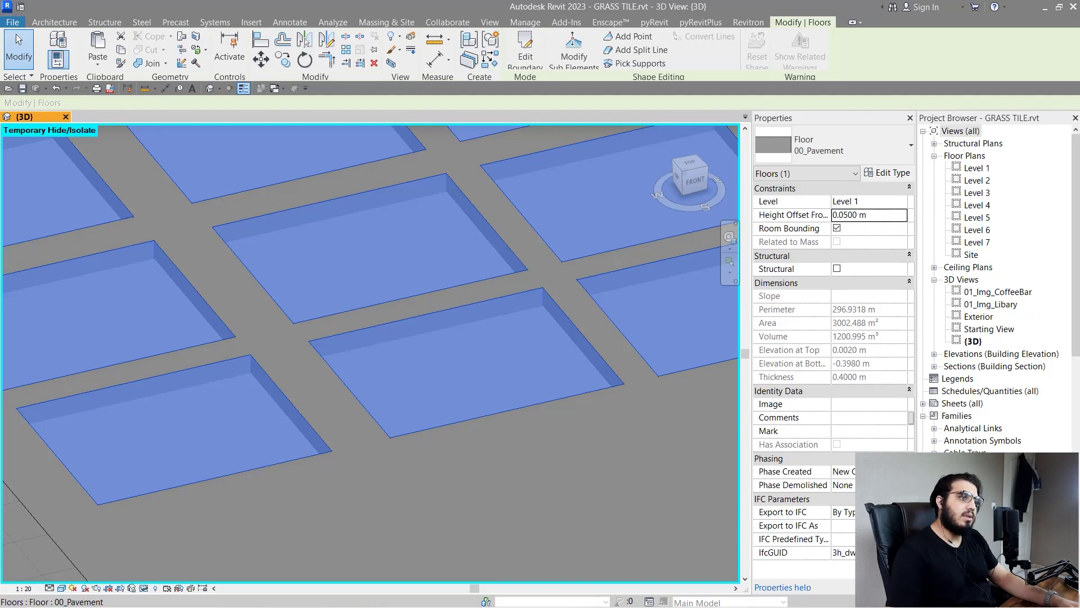
Deselect the tile floor and examine the tiles' height and gaps against the surrounding pavement
{"action": "scroll", "coordinate": [337, 463], "scroll_direction": "down", "scroll_amount": 3}
{"action": "key", "text": "Escape"}
{"action": "middle_click_drag", "start_coordinate": [336, 462], "coordinate": [471, 443]}
{"action": "scroll", "coordinate": [283, 389], "scroll_direction": "down", "scroll_amount": 2}
{"action": "scroll", "coordinate": [582, 495], "scroll_direction": "down", "scroll_amount": 1}
{"action": "middle_click_drag", "start_coordinate": [583, 495], "coordinate": [383, 357]}
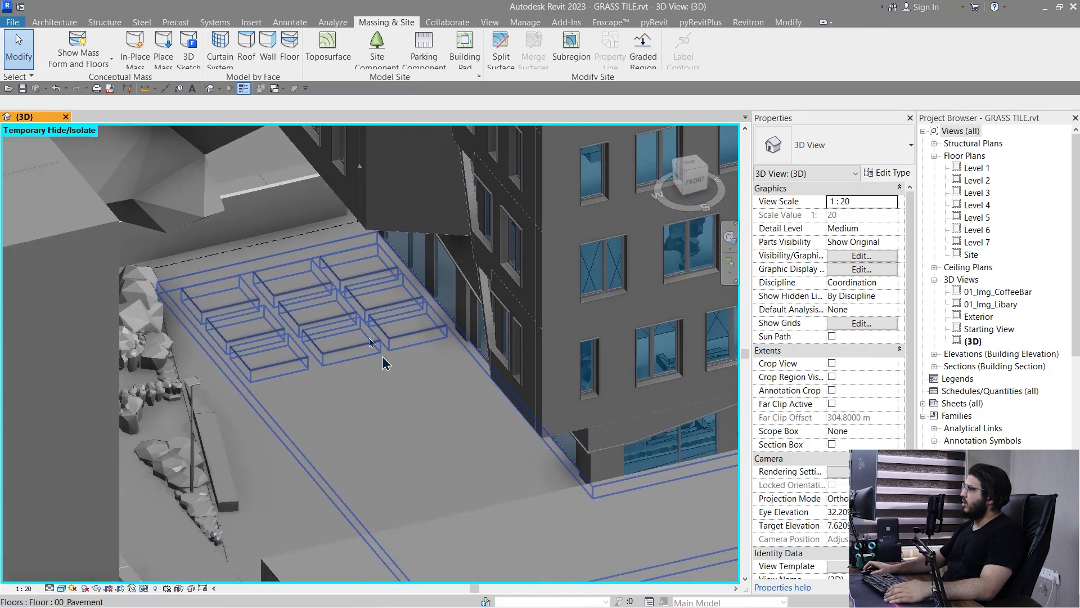
{"action": "middle_click_drag", "start_coordinate": [432, 438], "coordinate": [327, 377]}
{"action": "scroll", "coordinate": [175, 336], "scroll_direction": "up", "scroll_amount": 3}
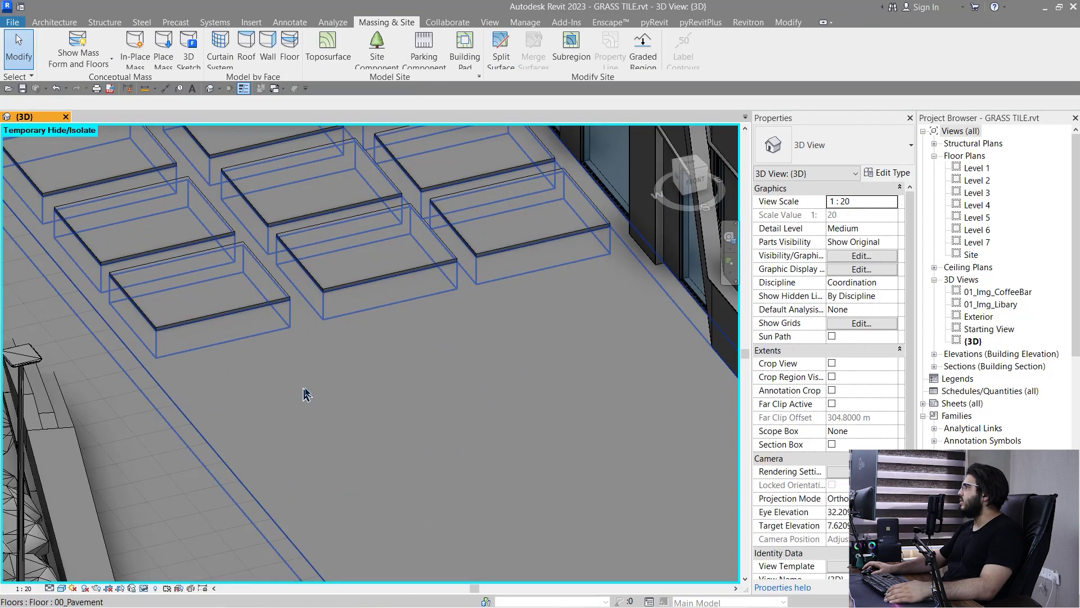
Check the layer structure of the base pavement floor's type
{"action": "left_click", "coordinate": [304, 394]}
{"action": "left_click", "coordinate": [895, 176]}
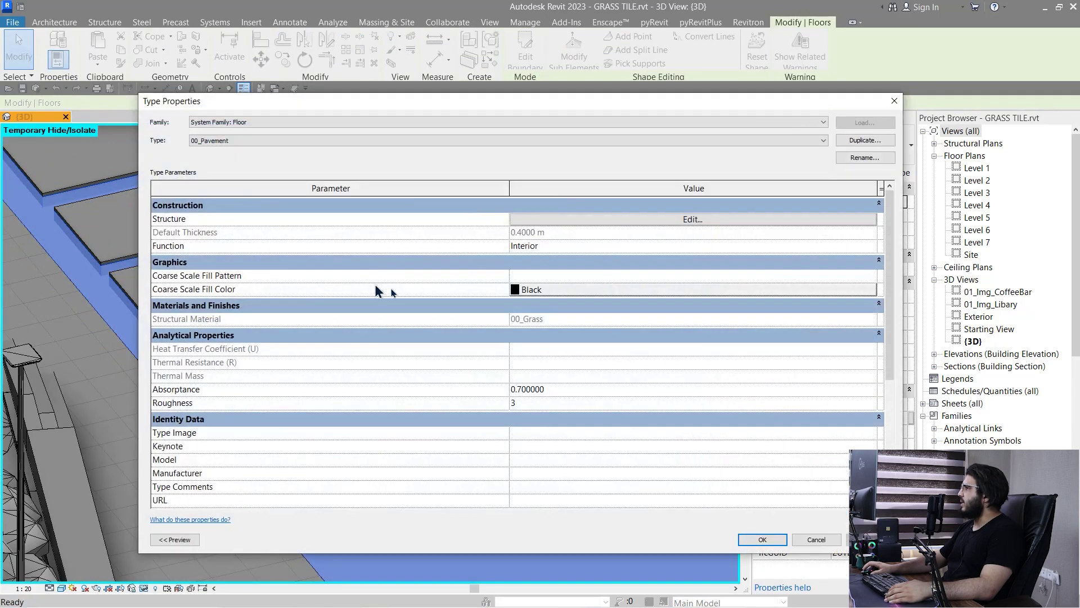
{"action": "left_click", "coordinate": [634, 223]}
{"action": "key", "text": "Return"}
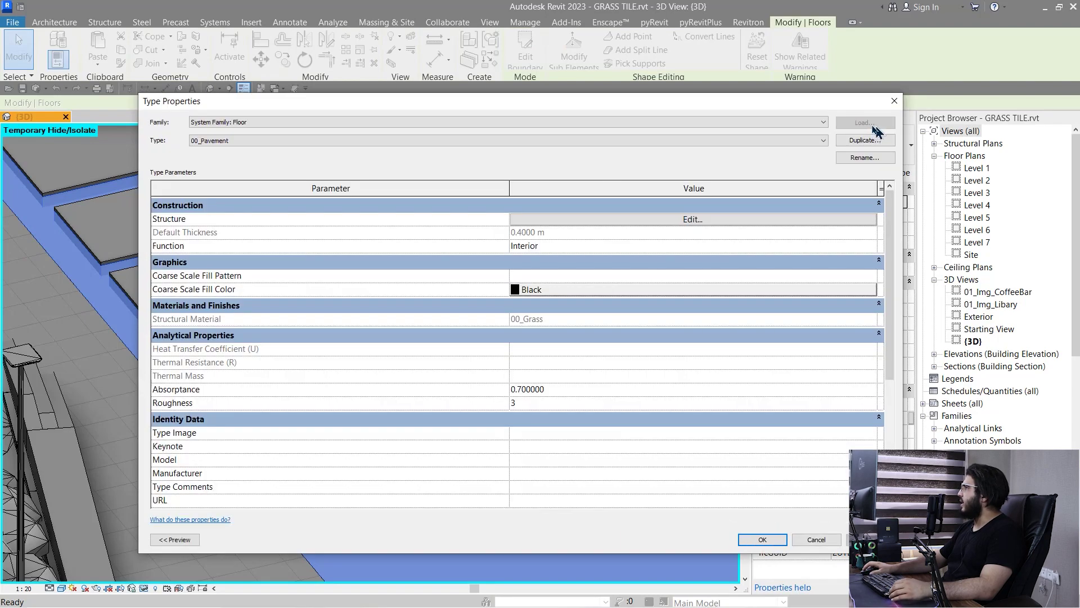
{"action": "key", "text": "Return"}
Give the tile floor's structure layer a new material with the Cast-In-Place Flat - Polished Gray concrete appearance
{"action": "left_click", "coordinate": [176, 292]}
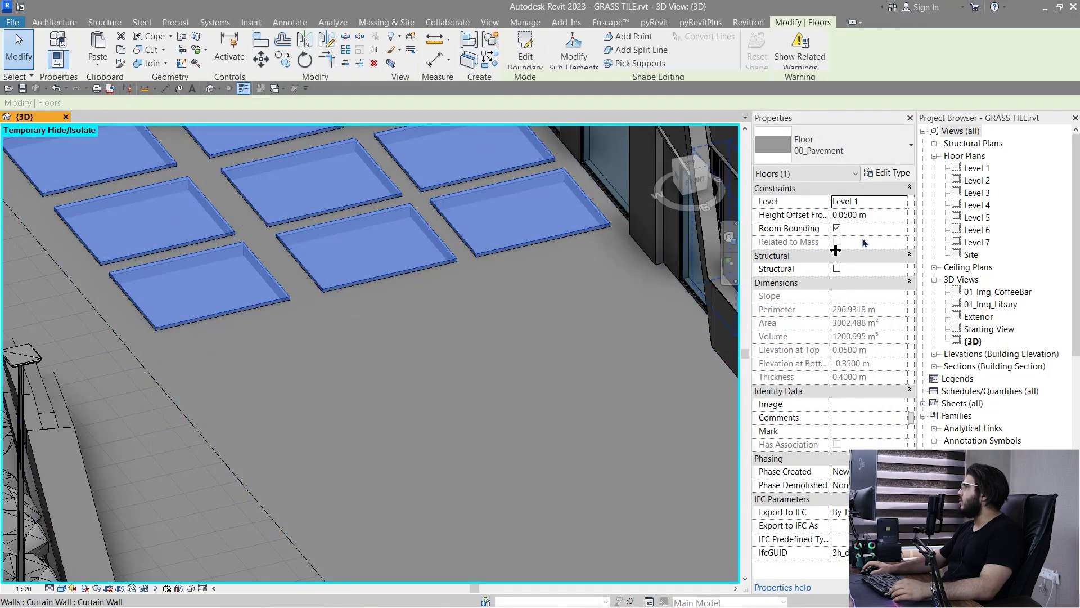
{"action": "left_click", "coordinate": [884, 175]}
{"action": "left_click", "coordinate": [752, 224]}
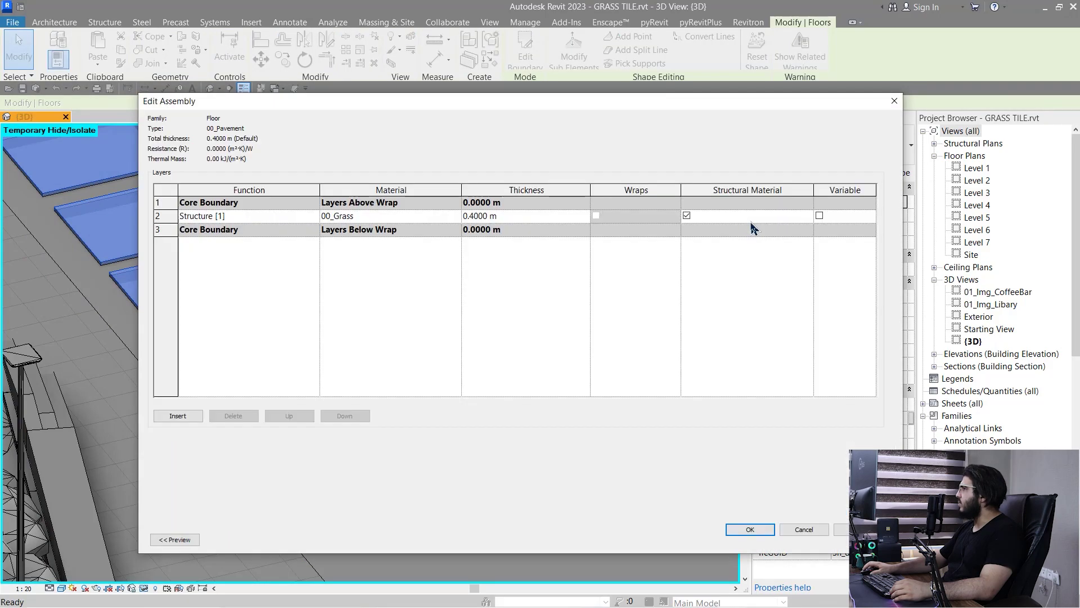
{"action": "left_click", "coordinate": [456, 215]}
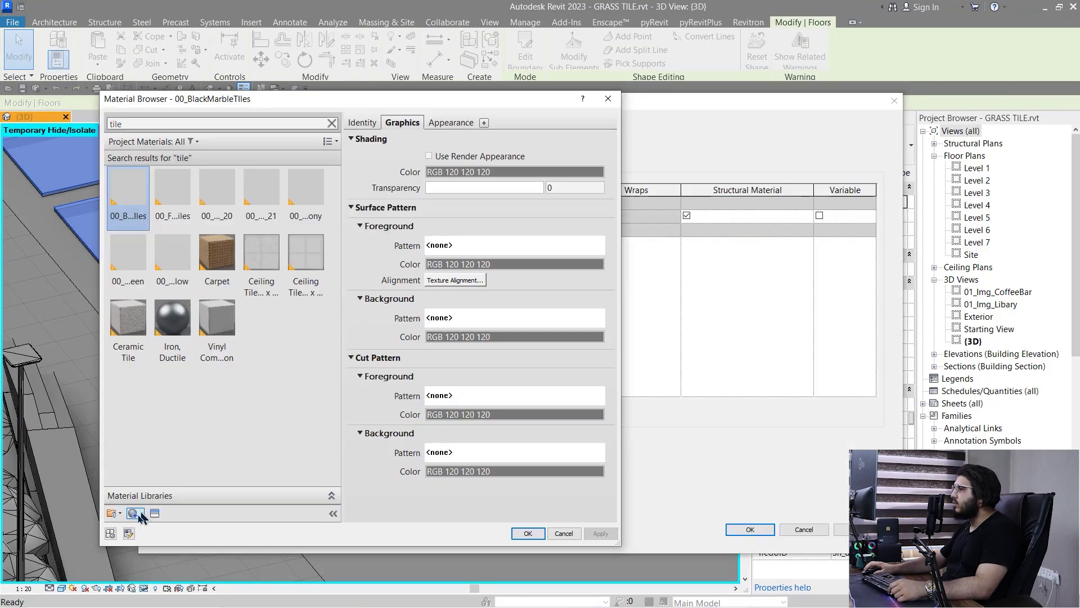
{"action": "left_click", "coordinate": [155, 514]}
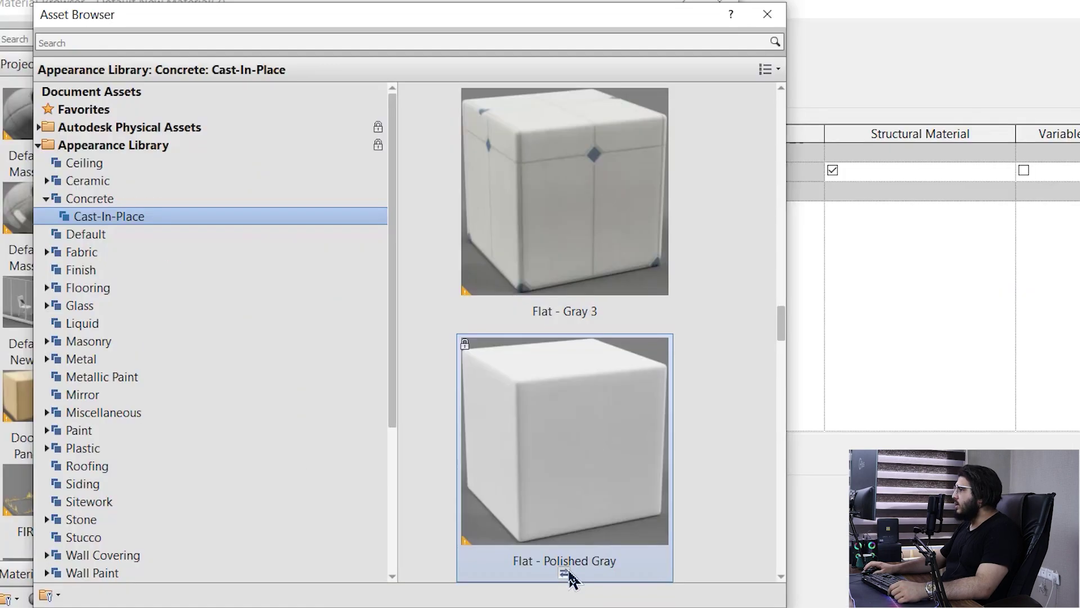
{"action": "left_click", "coordinate": [565, 573]}
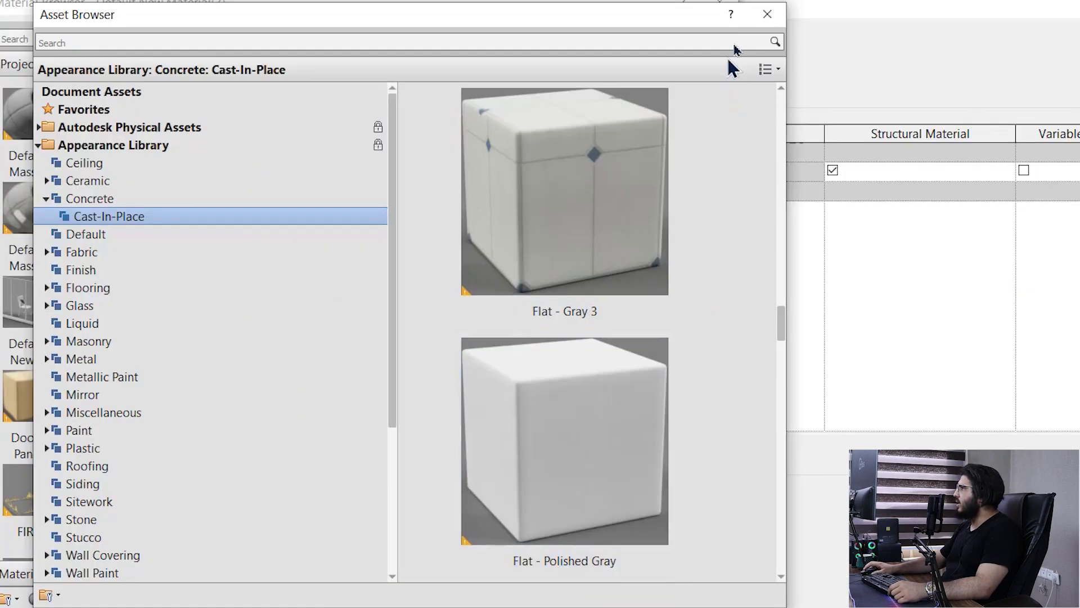
{"action": "left_click", "coordinate": [767, 14]}
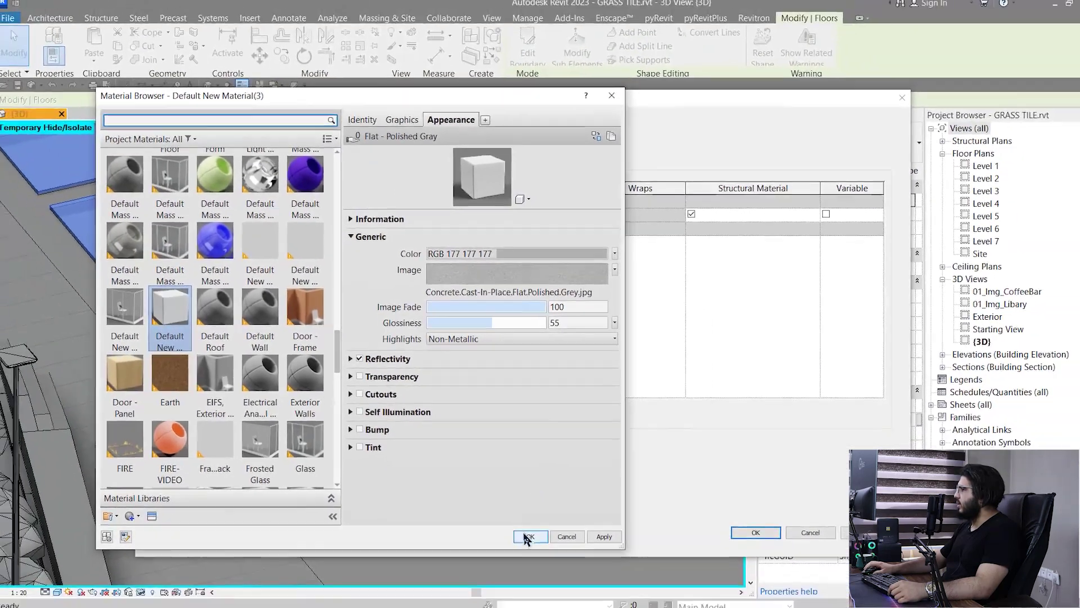
{"action": "left_click", "coordinate": [571, 587]}
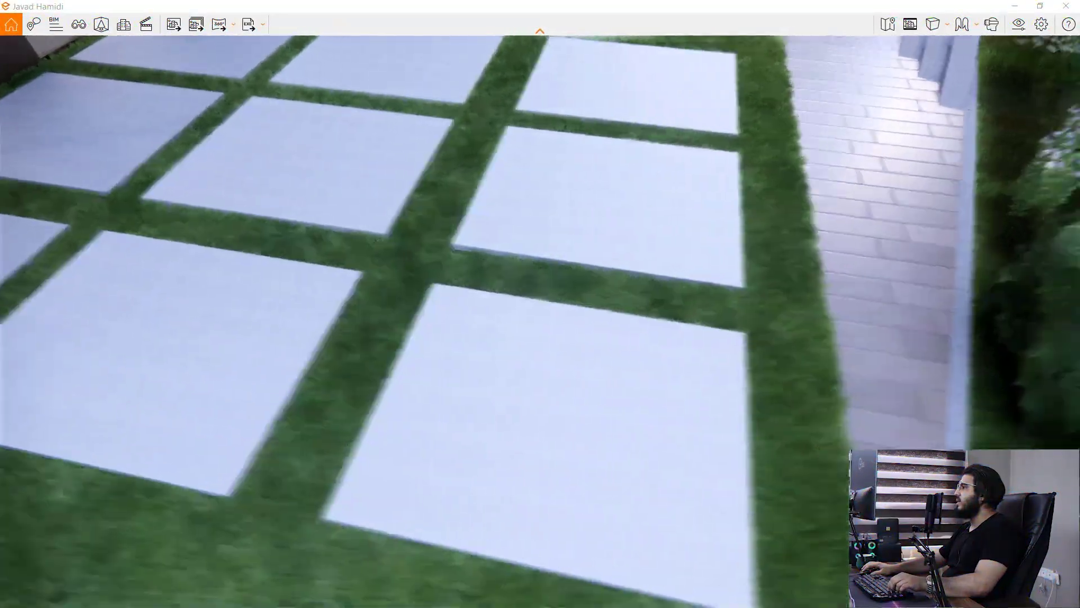
Inspect the paving tiles in the Enscape view, examine the tile layout and grass joints in the 1.png render, and close it
{"action": "key", "text": "w"}
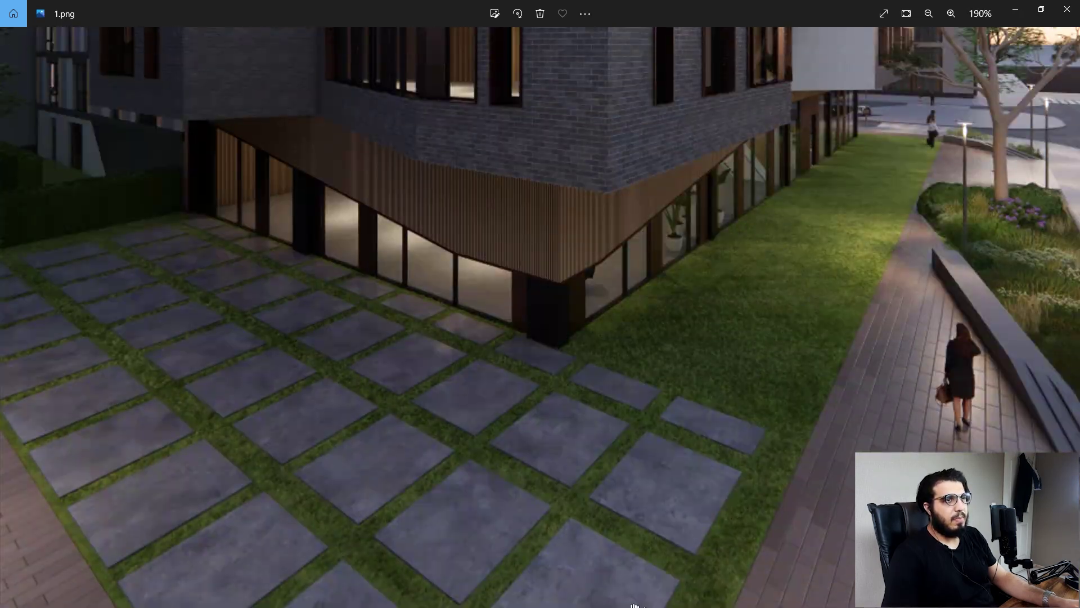
{"action": "left_click_drag", "start_coordinate": [529, 403], "coordinate": [498, 298]}
{"action": "left_click_drag", "start_coordinate": [583, 471], "coordinate": [618, 291]}
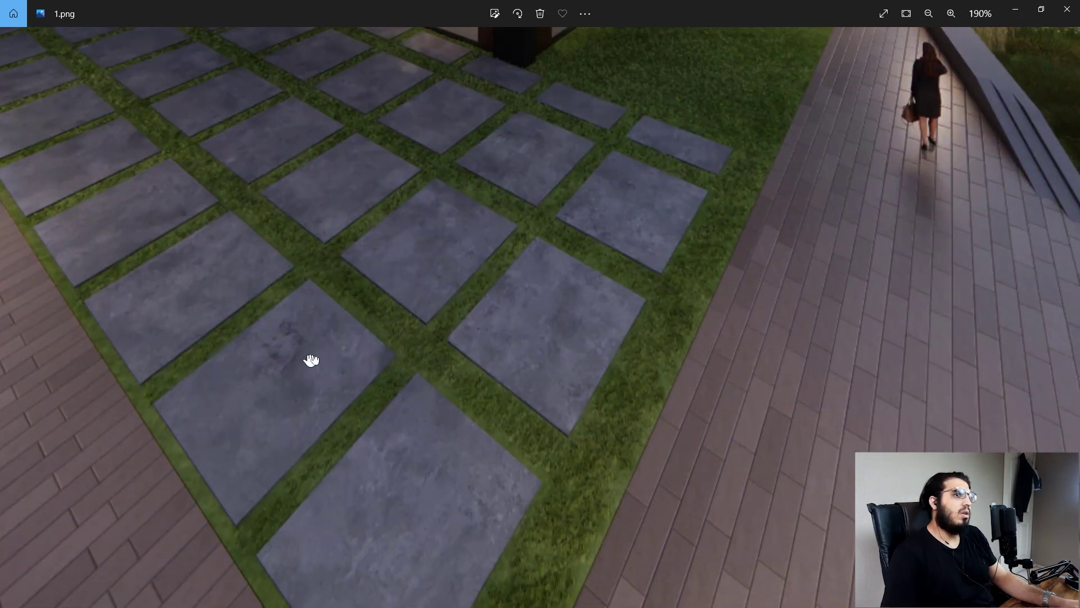
{"action": "left_click_drag", "start_coordinate": [281, 245], "coordinate": [268, 330]}
{"action": "scroll", "coordinate": [395, 390], "scroll_direction": "up", "scroll_amount": 5}
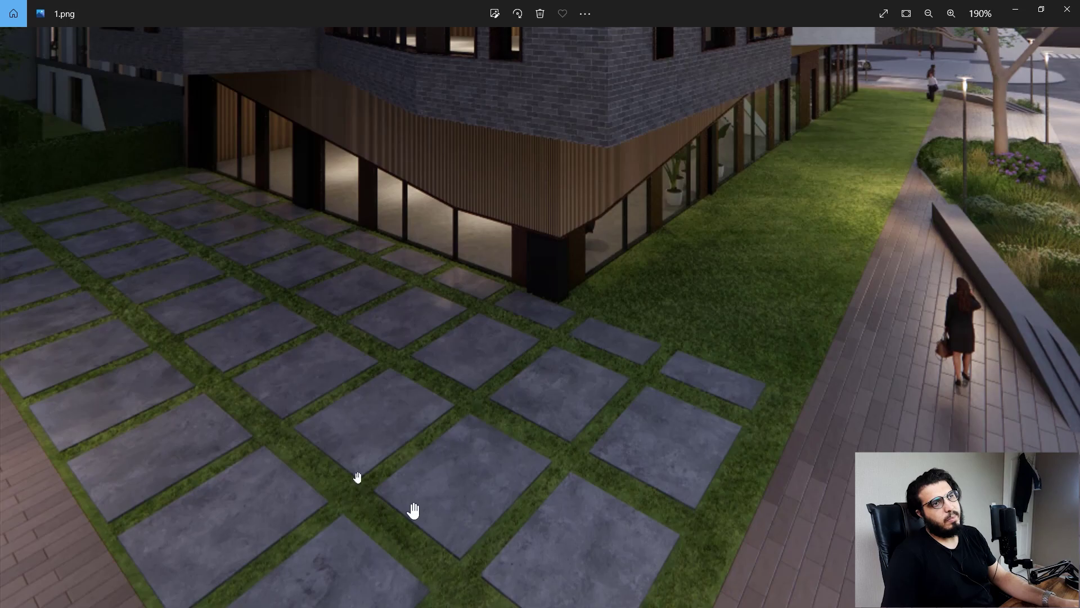
{"action": "left_click_drag", "start_coordinate": [414, 511], "coordinate": [670, 509]}
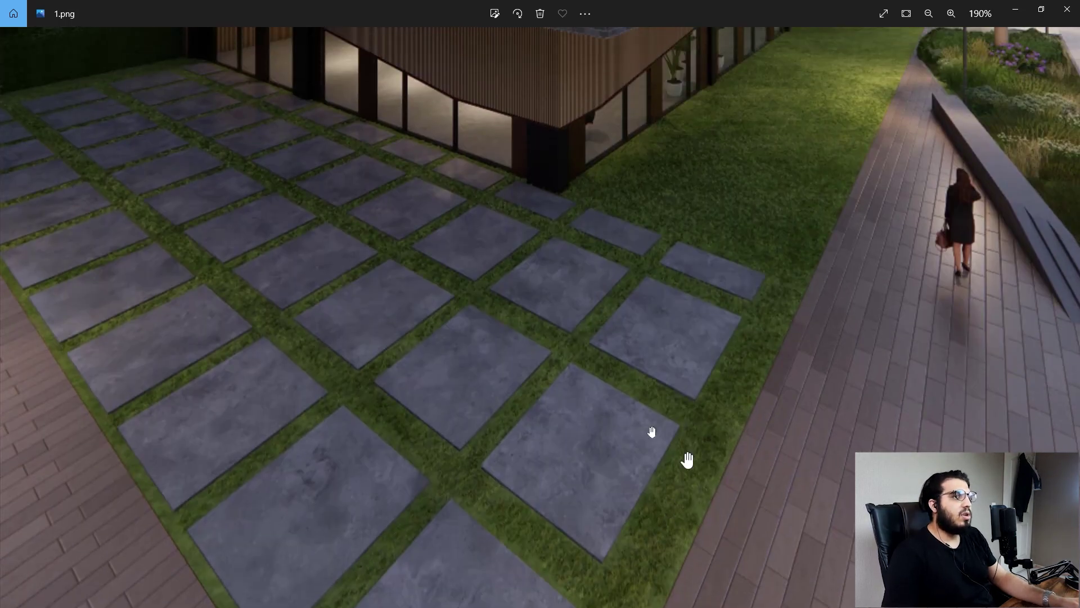
{"action": "scroll", "coordinate": [507, 424], "scroll_direction": "up", "scroll_amount": 2}
{"action": "scroll", "coordinate": [369, 159], "scroll_direction": "down", "scroll_amount": 5}
{"action": "scroll", "coordinate": [431, 407], "scroll_direction": "up", "scroll_amount": 6}
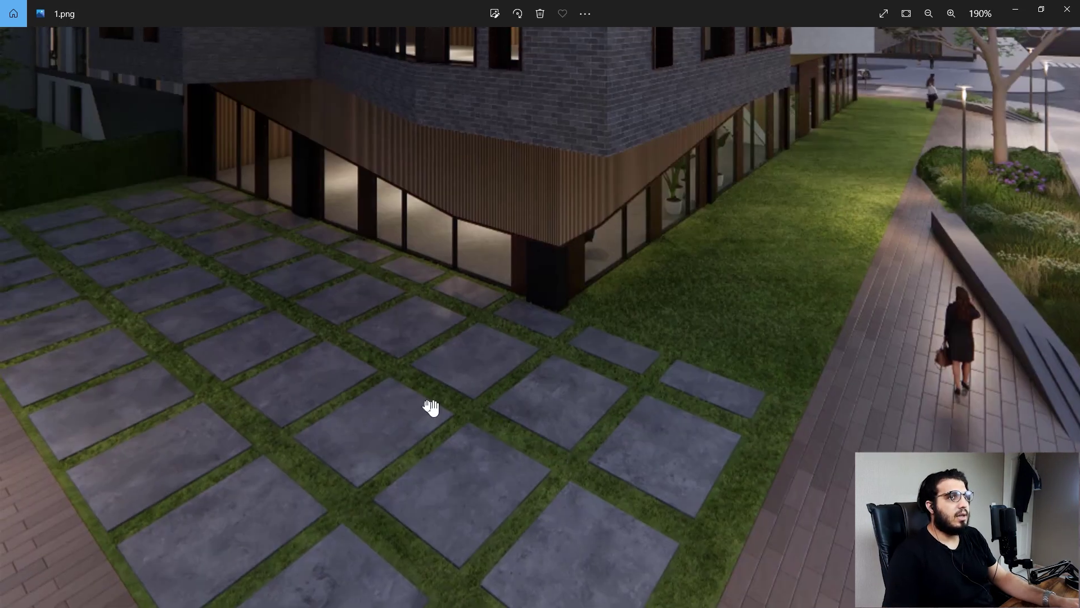
{"action": "scroll", "coordinate": [445, 434], "scroll_direction": "down", "scroll_amount": 4}
{"action": "scroll", "coordinate": [464, 465], "scroll_direction": "up", "scroll_amount": 5}
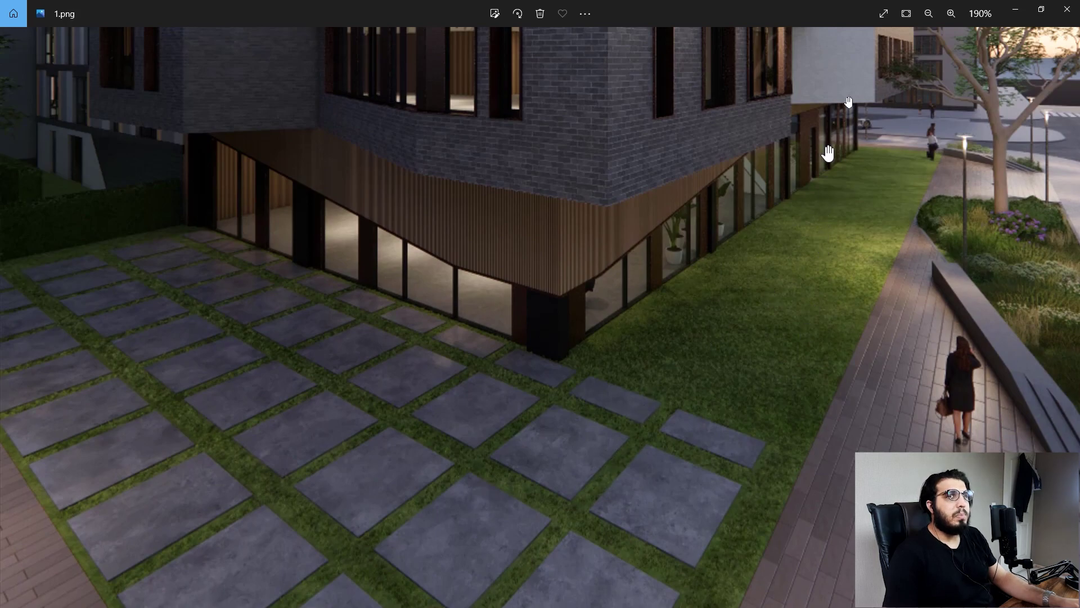
{"action": "left_click_drag", "start_coordinate": [349, 341], "coordinate": [288, 209]}
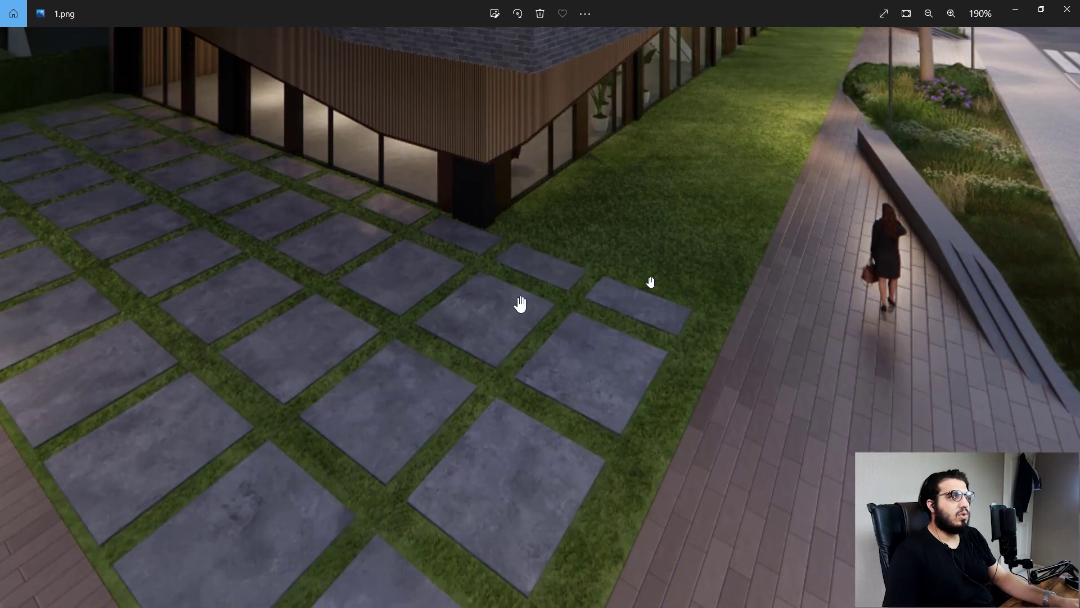
{"action": "left_click_drag", "start_coordinate": [433, 323], "coordinate": [630, 453]}
{"action": "left_click_drag", "start_coordinate": [352, 383], "coordinate": [388, 187]}
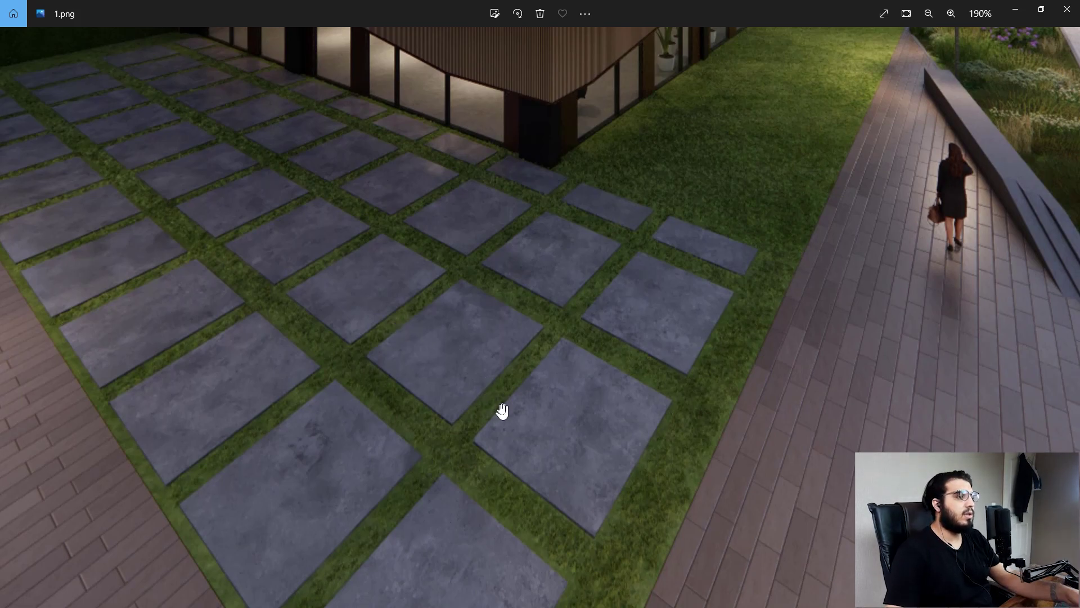
{"action": "left_click_drag", "start_coordinate": [406, 420], "coordinate": [433, 402]}
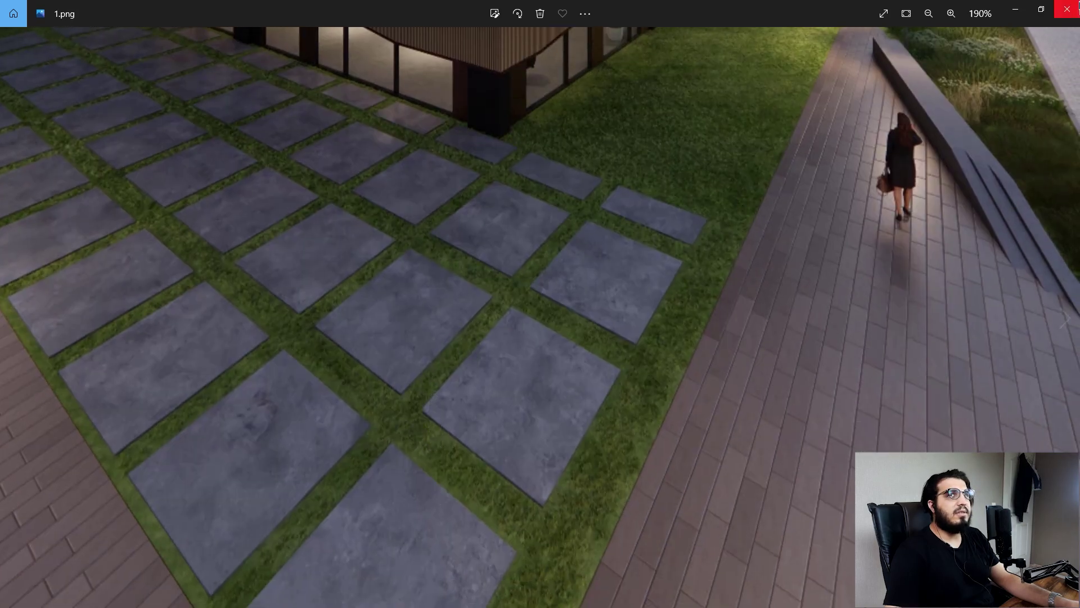
{"action": "left_click", "coordinate": [1078, 4]}
{"action": "scroll", "coordinate": [394, 447], "scroll_direction": "down", "scroll_amount": 4}
{"action": "middle_click_drag", "start_coordinate": [670, 499], "coordinate": [664, 418]}
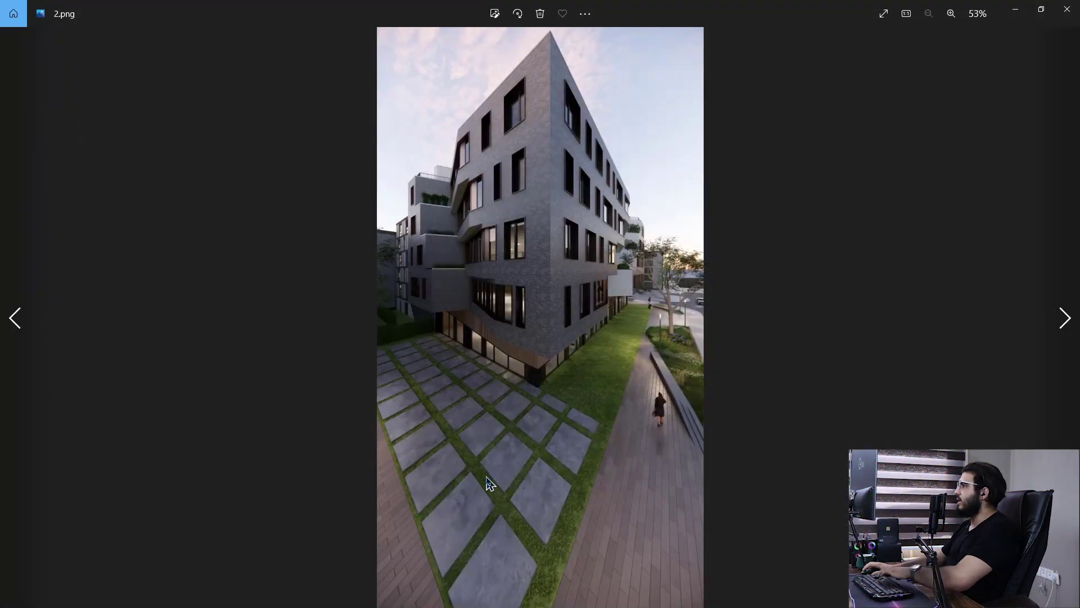
Look through the renders up to 6-TILE PROBLEM.png, examining the tile layout, grass joints and texture repetition from tile to tile
{"action": "key", "text": "Right"}
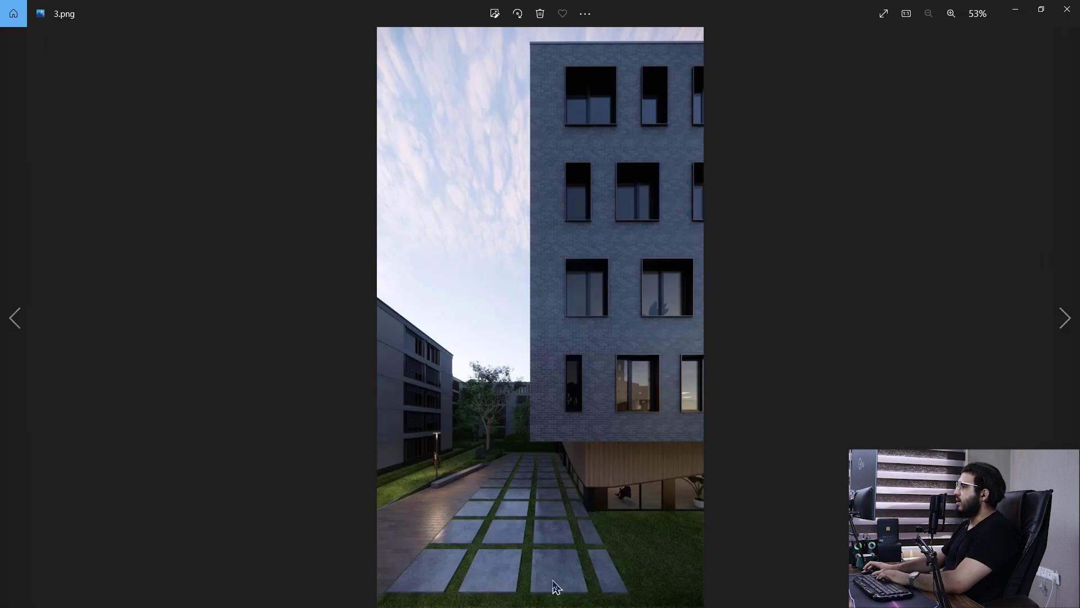
{"action": "key", "text": "Right"}
{"action": "key", "text": "Right"}
{"action": "scroll", "coordinate": [616, 542], "scroll_direction": "up", "scroll_amount": 5}
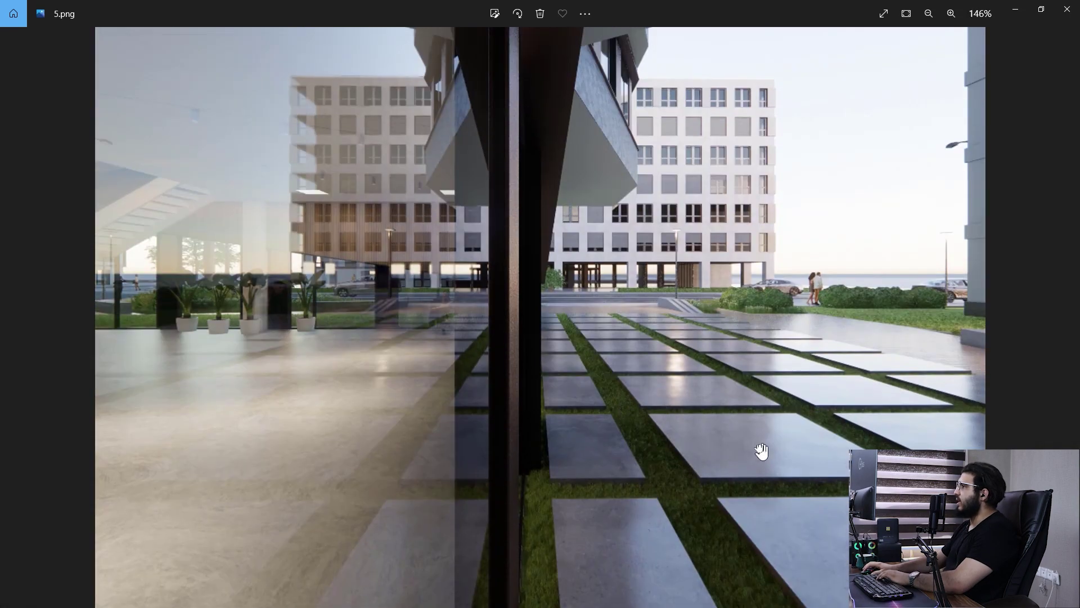
{"action": "left_click_drag", "start_coordinate": [761, 452], "coordinate": [638, 479]}
{"action": "scroll", "coordinate": [638, 480], "scroll_direction": "down", "scroll_amount": 5}
{"action": "key", "text": "Right"}
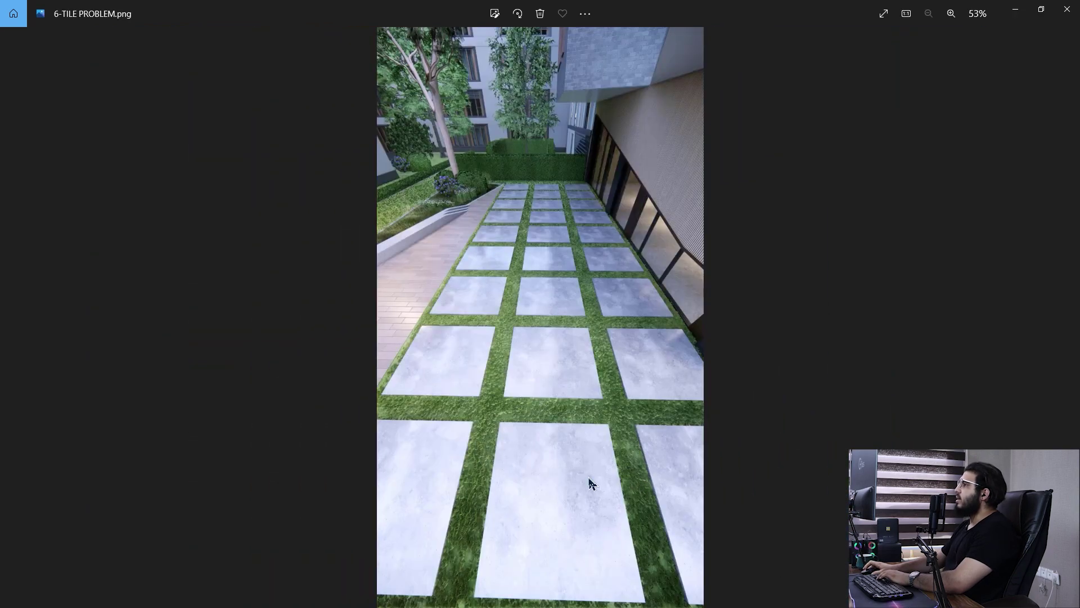
{"action": "scroll", "coordinate": [482, 282], "scroll_direction": "up", "scroll_amount": 3}
{"action": "left_click_drag", "start_coordinate": [549, 212], "coordinate": [491, 183]}
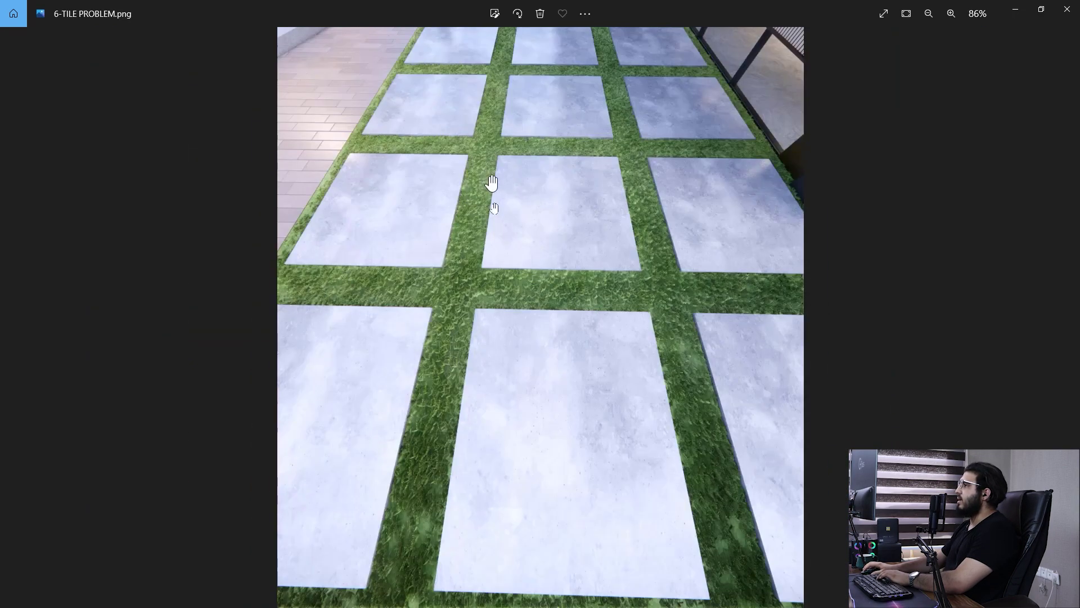
{"action": "left_click_drag", "start_coordinate": [488, 220], "coordinate": [538, 345]}
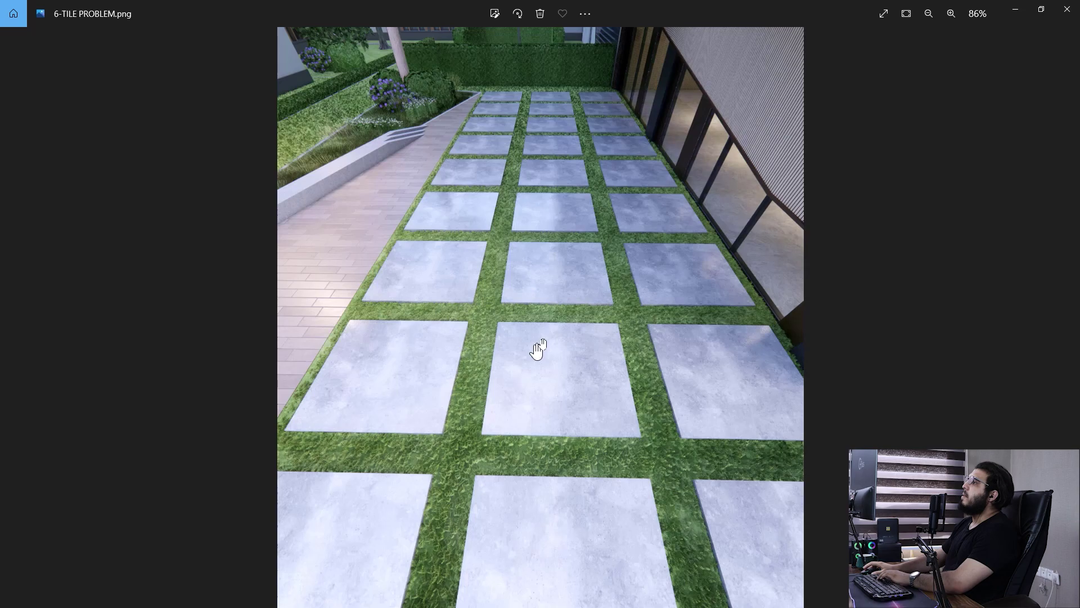
{"action": "scroll", "coordinate": [559, 436], "scroll_direction": "down", "scroll_amount": 3}
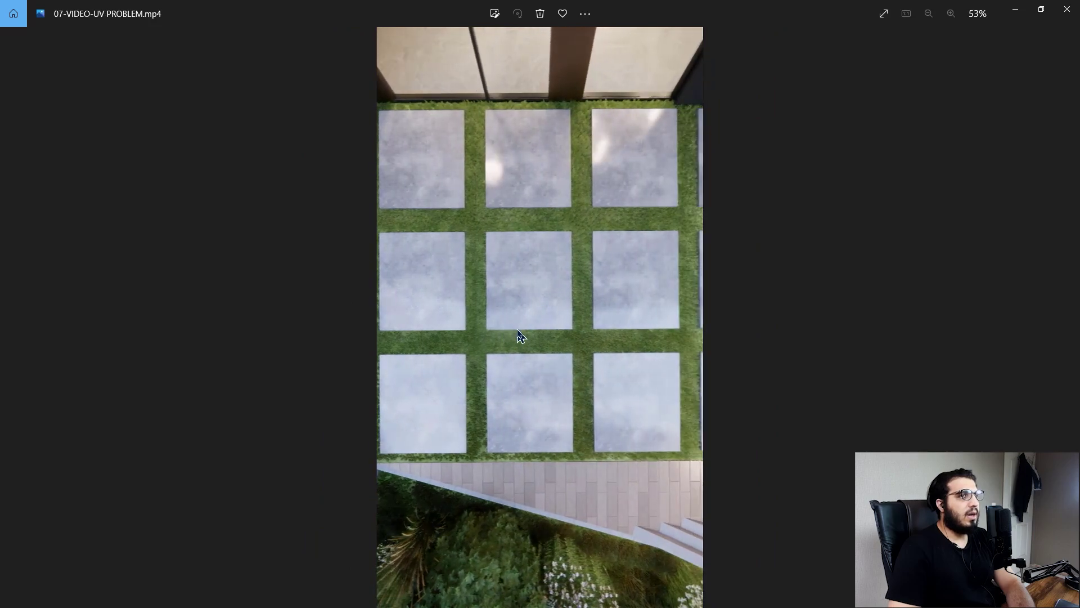
Examine the diagonal tile layout in 8-DIAGNAL TILE.png along the building and the pavement edges
{"action": "key", "text": "Right"}
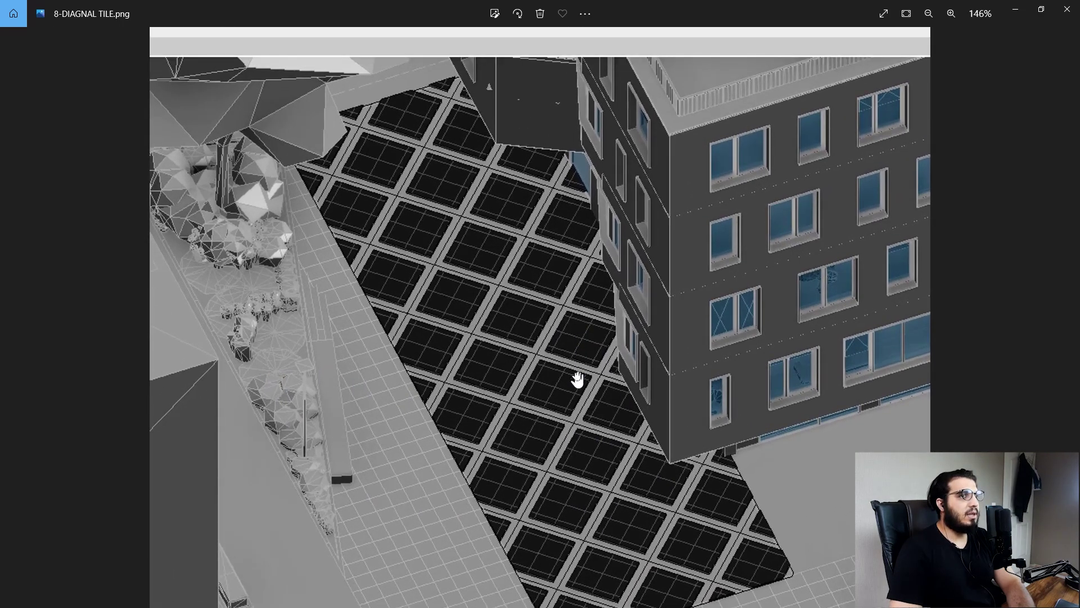
{"action": "scroll", "coordinate": [659, 534], "scroll_direction": "up", "scroll_amount": 3}
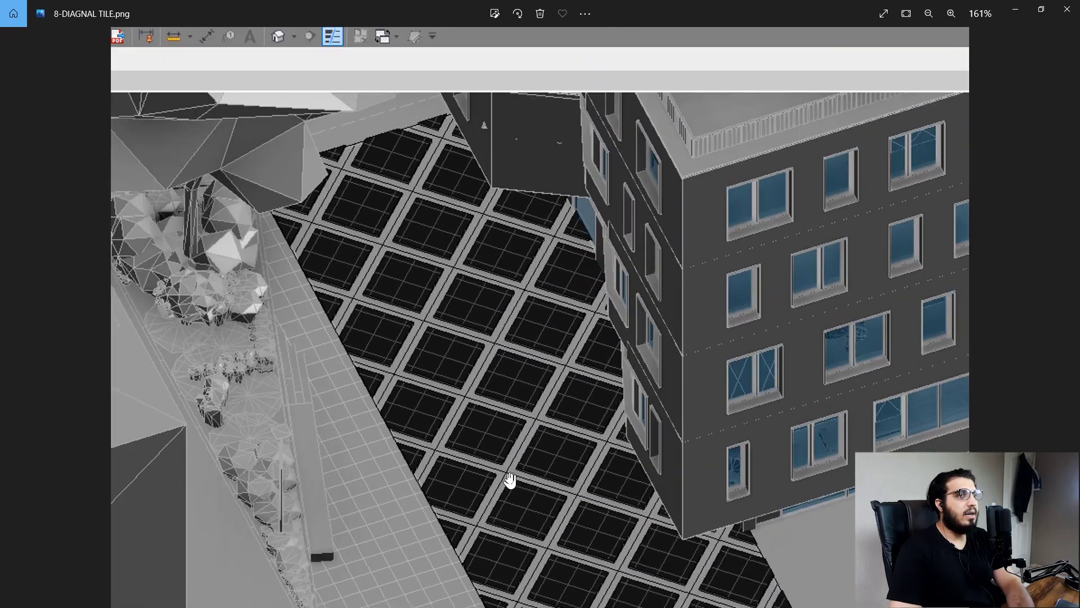
{"action": "left_click_drag", "start_coordinate": [510, 479], "coordinate": [504, 359]}
{"action": "left_click_drag", "start_coordinate": [411, 300], "coordinate": [572, 445]}
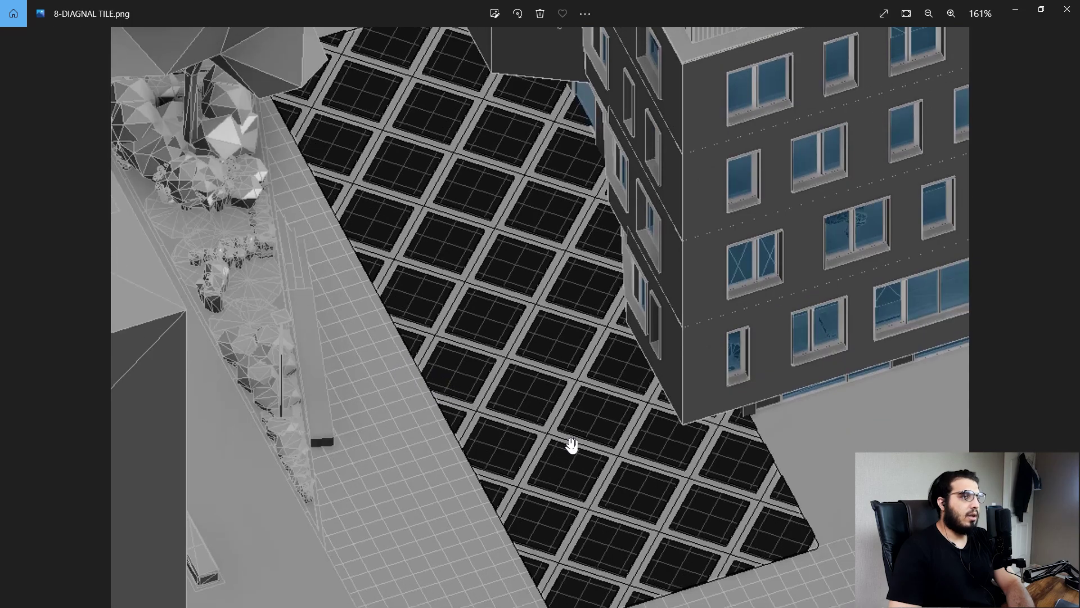
{"action": "left_click_drag", "start_coordinate": [556, 391], "coordinate": [536, 302]}
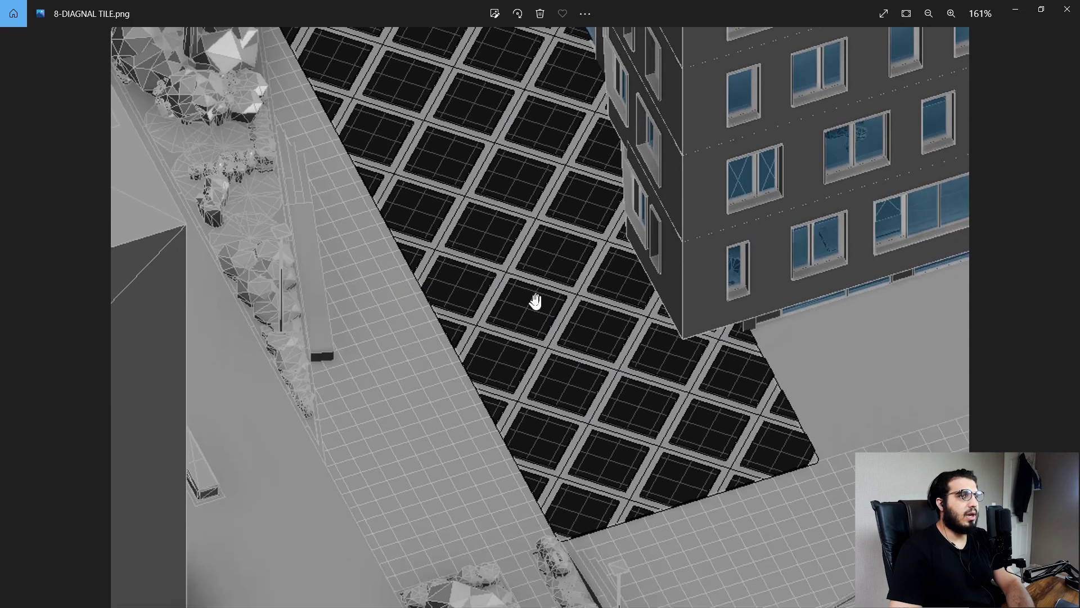
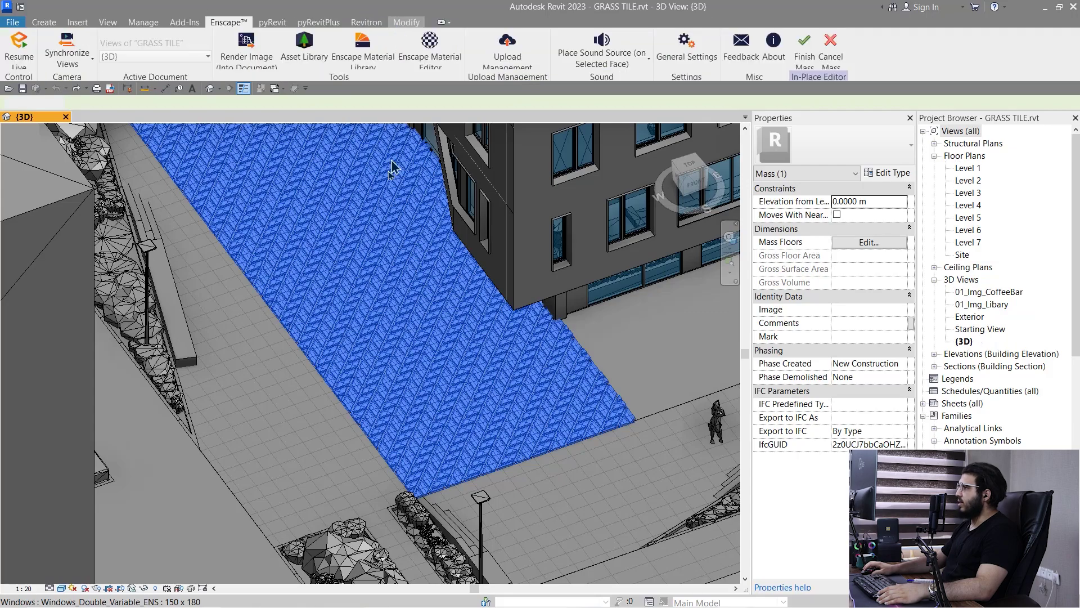
Select the in-place mass's Zig Zag divided surface in Revit, examine its paving pattern up to the edges, and deselect it
{"action": "middle_click_drag", "start_coordinate": [284, 270], "coordinate": [348, 367]}
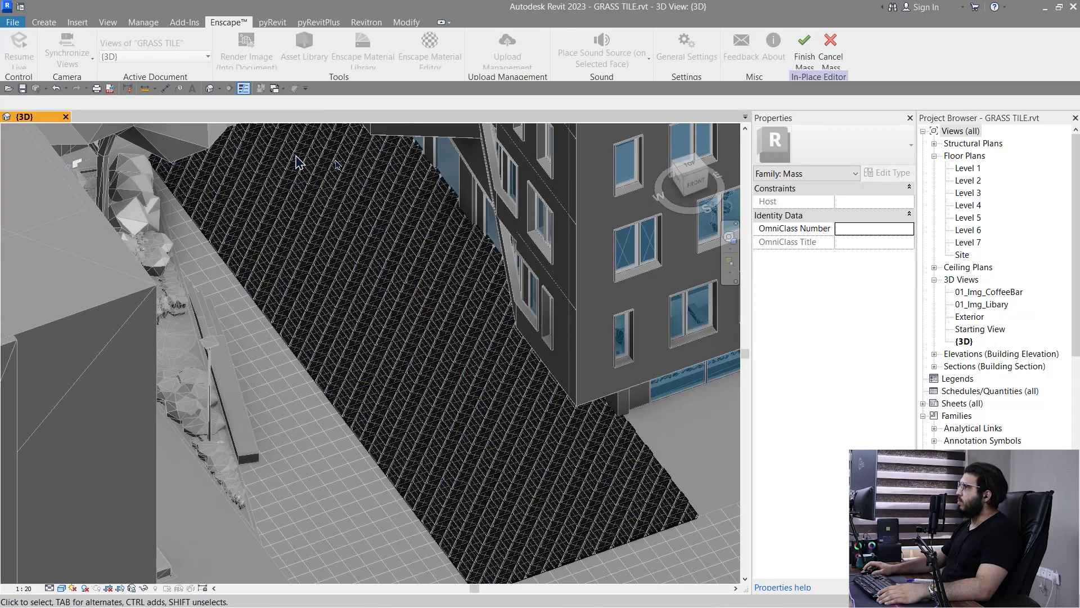
{"action": "middle_click_drag", "start_coordinate": [658, 537], "coordinate": [605, 486]}
{"action": "left_click", "coordinate": [529, 453]}
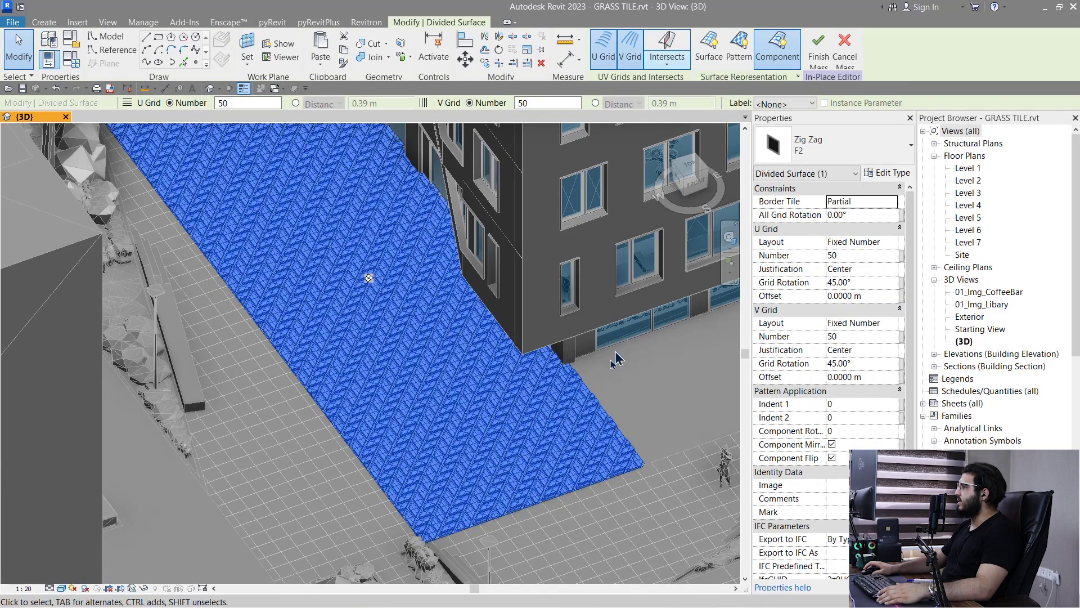
{"action": "scroll", "coordinate": [616, 358], "scroll_direction": "up", "scroll_amount": 5}
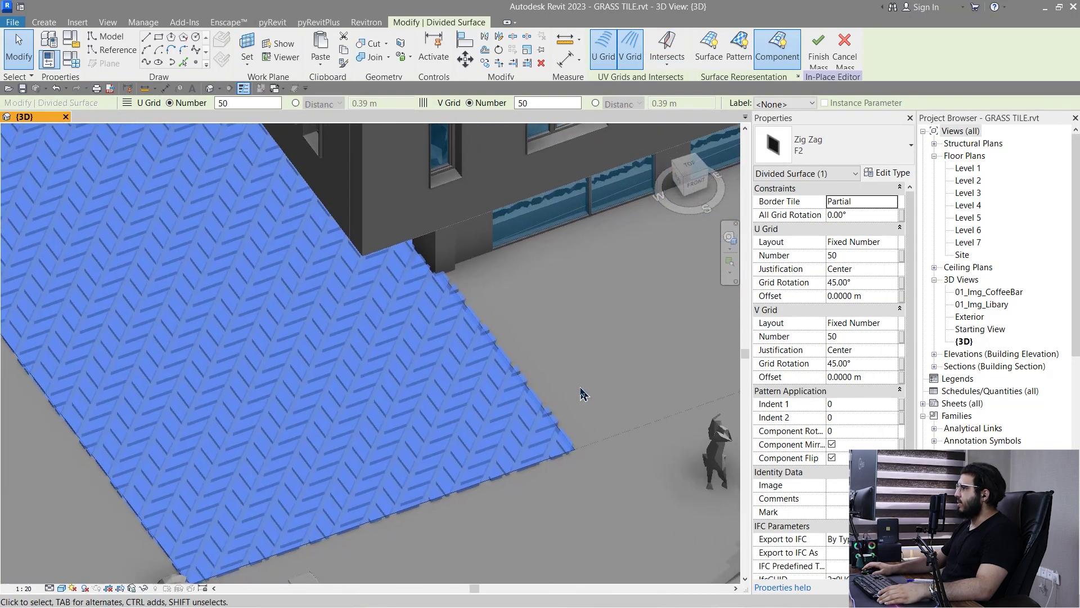
{"action": "scroll", "coordinate": [583, 394], "scroll_direction": "down", "scroll_amount": 4}
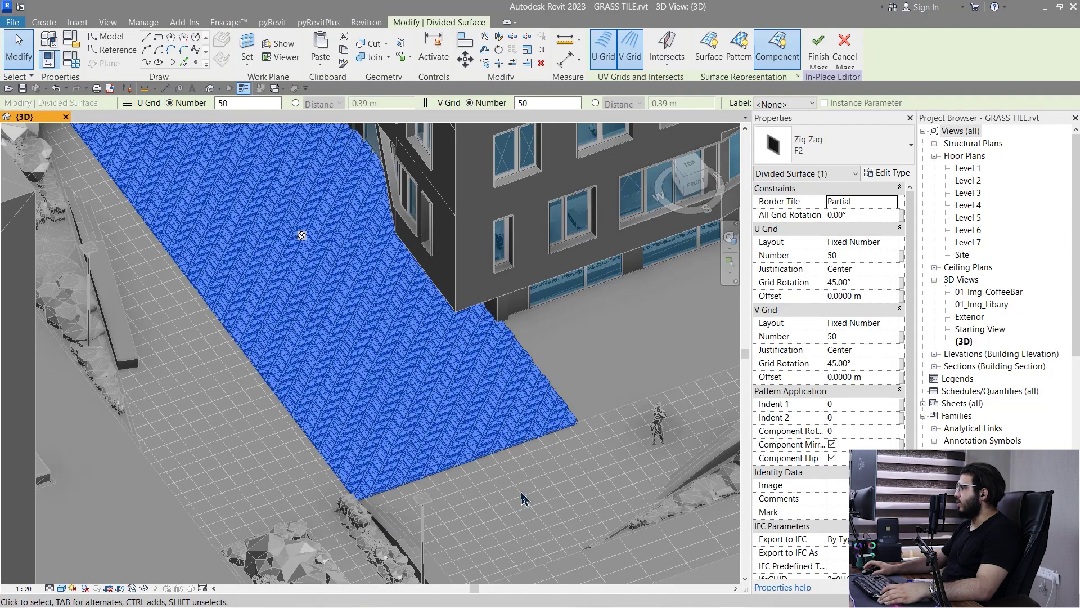
{"action": "left_click", "coordinate": [523, 499]}
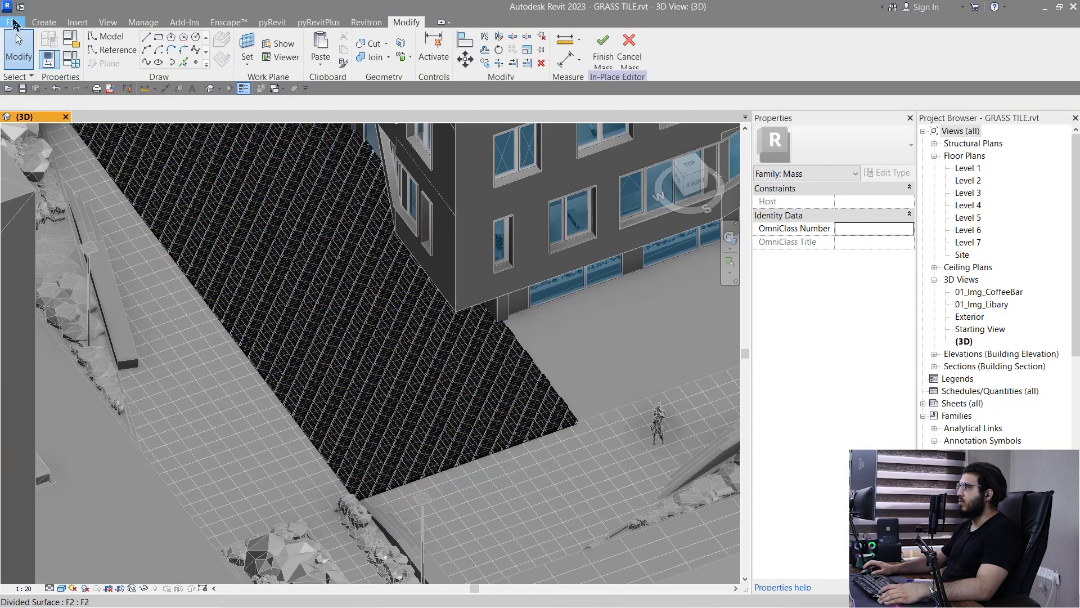
Create a new family from the pattern-based Metric Curtain Panel template and check its grid and four adaptive points
{"action": "left_click", "coordinate": [12, 23]}
{"action": "mouse_move", "coordinate": [53, 67]}
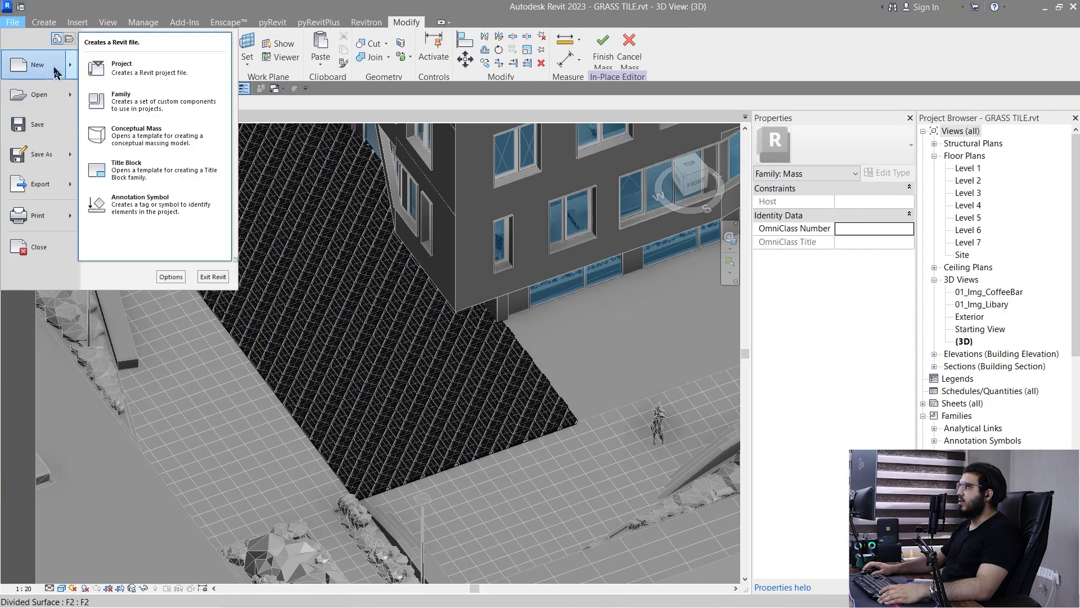
{"action": "left_click", "coordinate": [181, 108]}
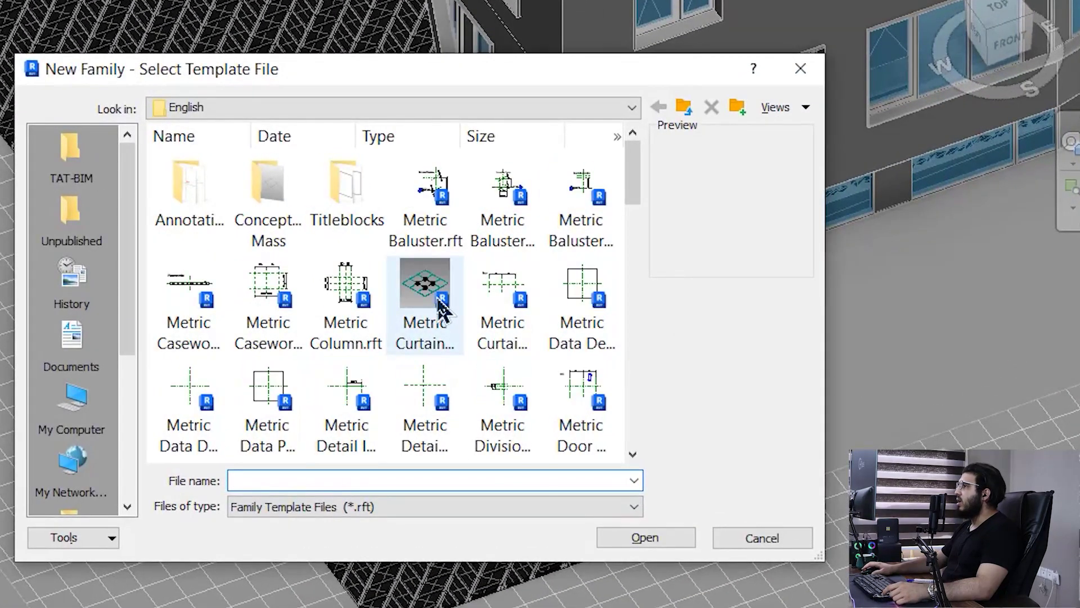
{"action": "scroll", "coordinate": [441, 310], "scroll_direction": "down", "scroll_amount": 2}
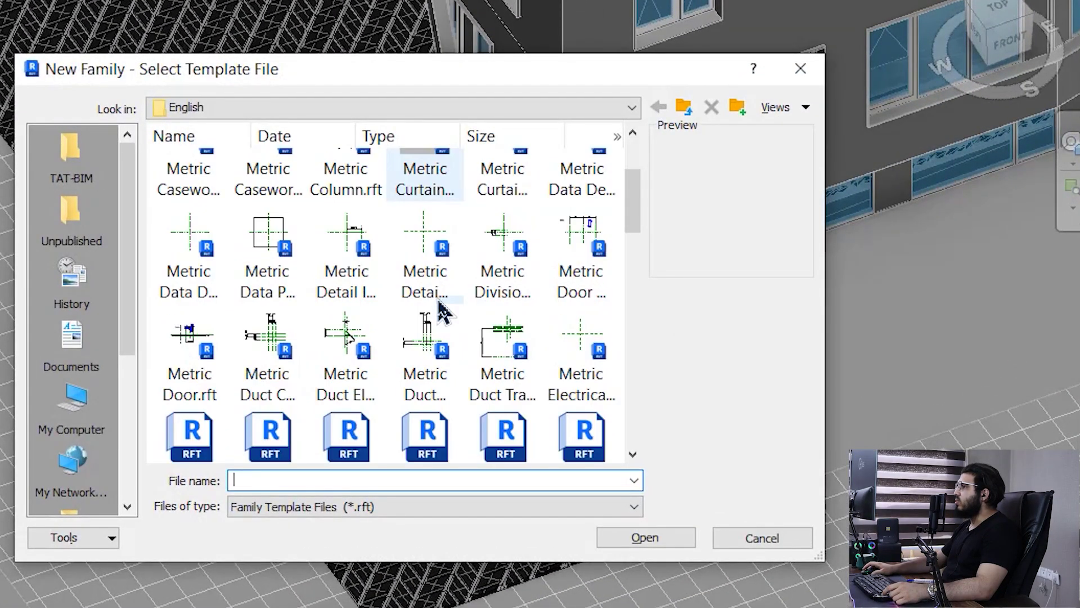
{"action": "scroll", "coordinate": [442, 310], "scroll_direction": "up", "scroll_amount": 2}
{"action": "left_click", "coordinate": [429, 301]}
{"action": "left_click", "coordinate": [639, 542]}
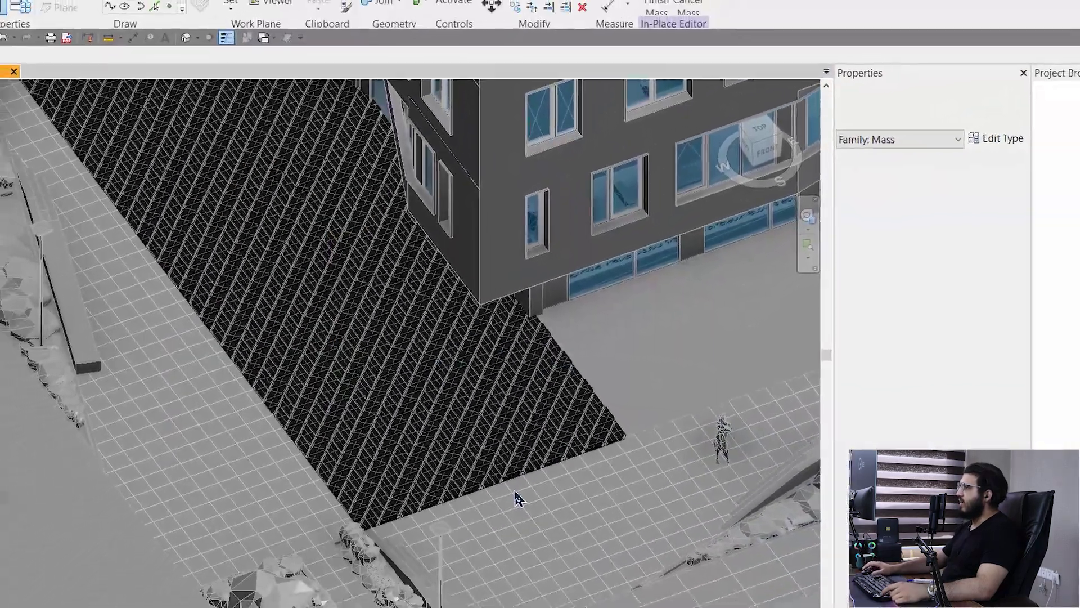
{"action": "middle_click_drag", "start_coordinate": [533, 456], "coordinate": [484, 417], "text": "shift"}
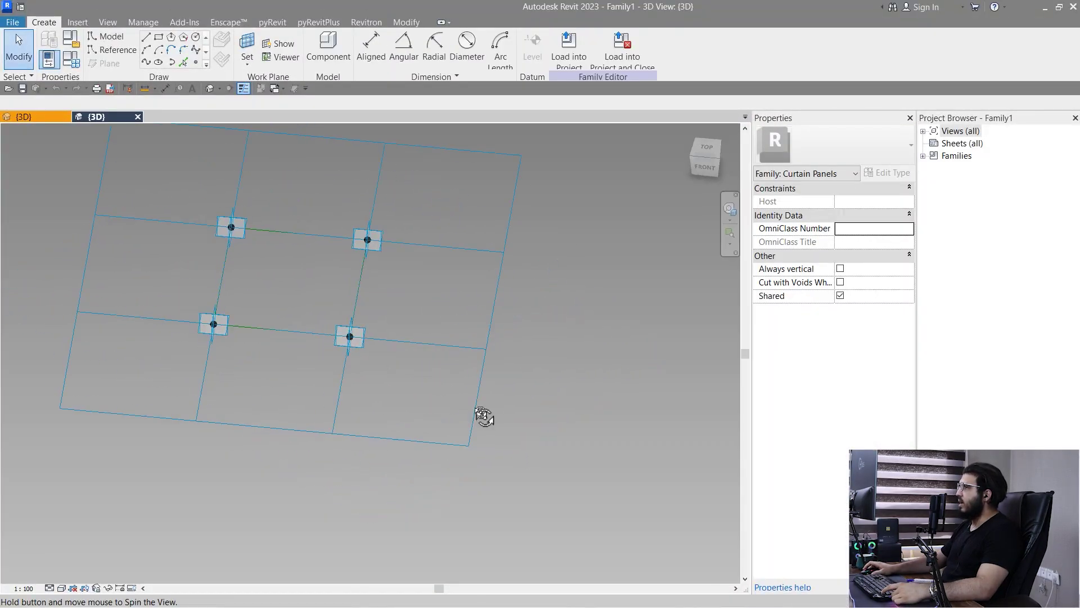
Return to the GRASS TILE project and change the paving's divided surface type to Family1 under the Rectangle pattern
{"action": "left_click", "coordinate": [24, 117]}
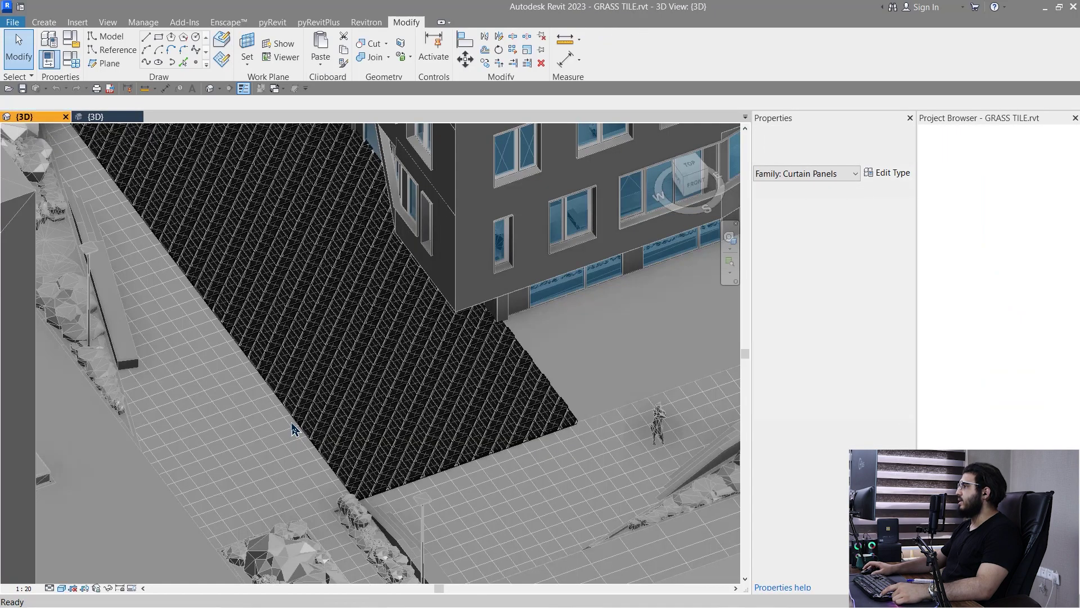
{"action": "left_click", "coordinate": [292, 430]}
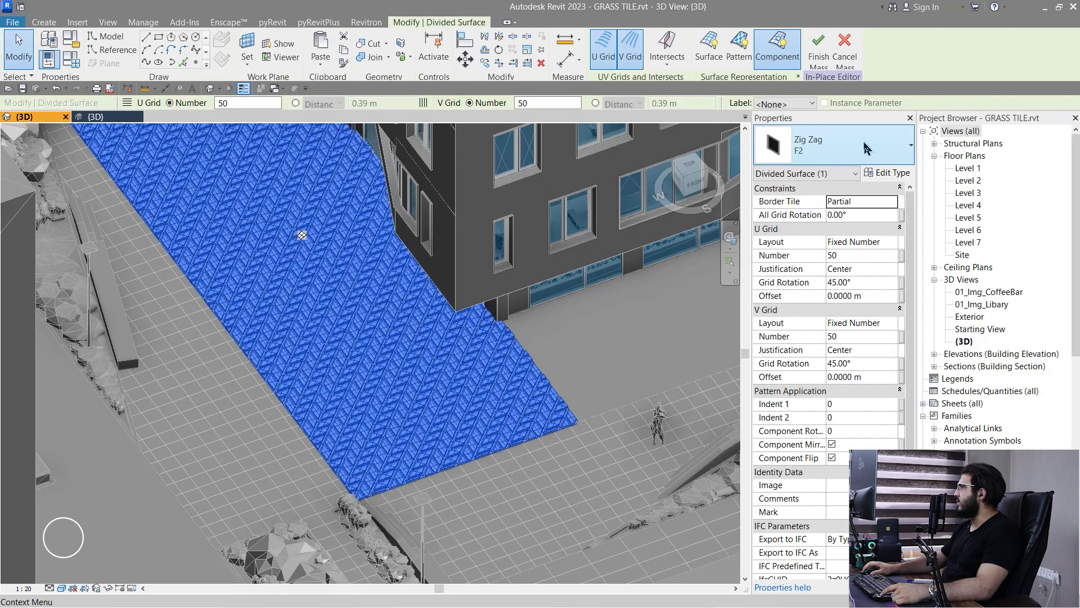
{"action": "left_click", "coordinate": [867, 147]}
{"action": "scroll", "coordinate": [833, 388], "scroll_direction": "up", "scroll_amount": 10}
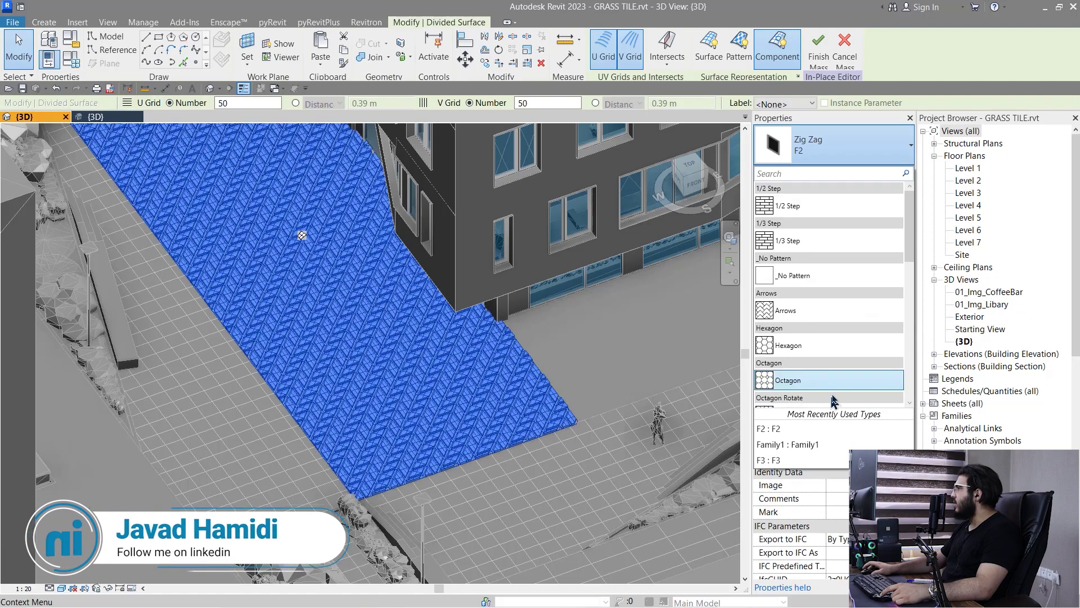
{"action": "scroll", "coordinate": [853, 366], "scroll_direction": "down", "scroll_amount": 3}
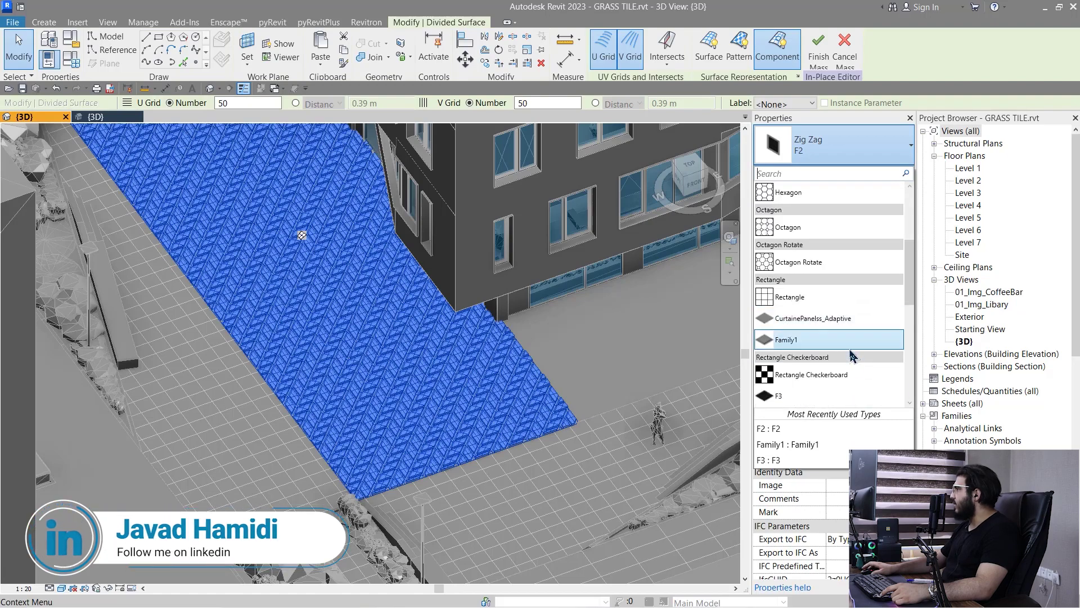
{"action": "left_click", "coordinate": [817, 342]}
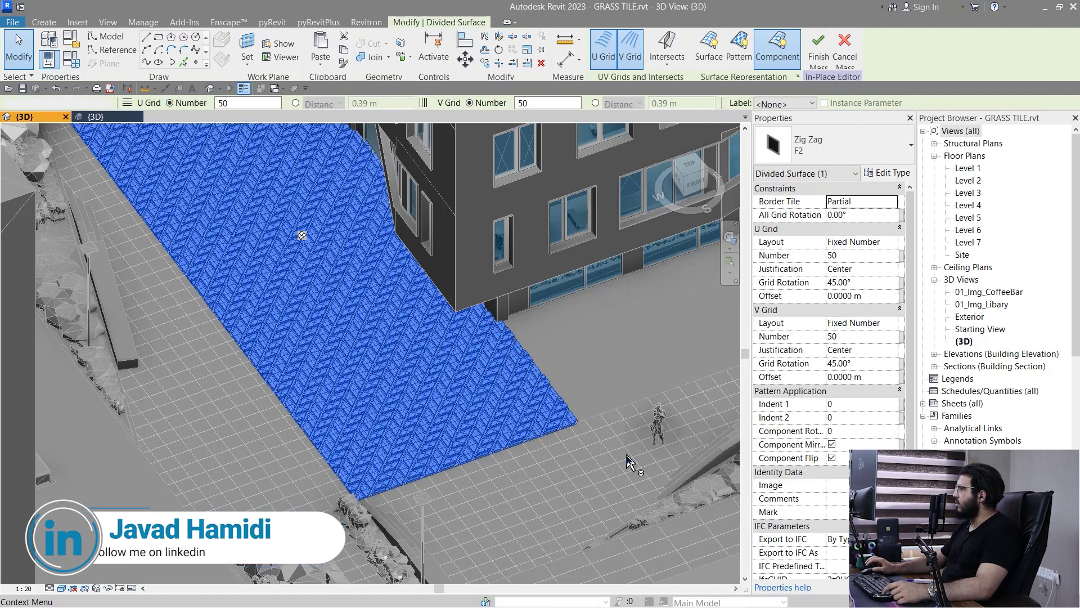
Set the divided surface's U and V grid numbers to 20, deselect it and examine the diagonal tile layout
{"action": "left_click", "coordinate": [861, 258]}
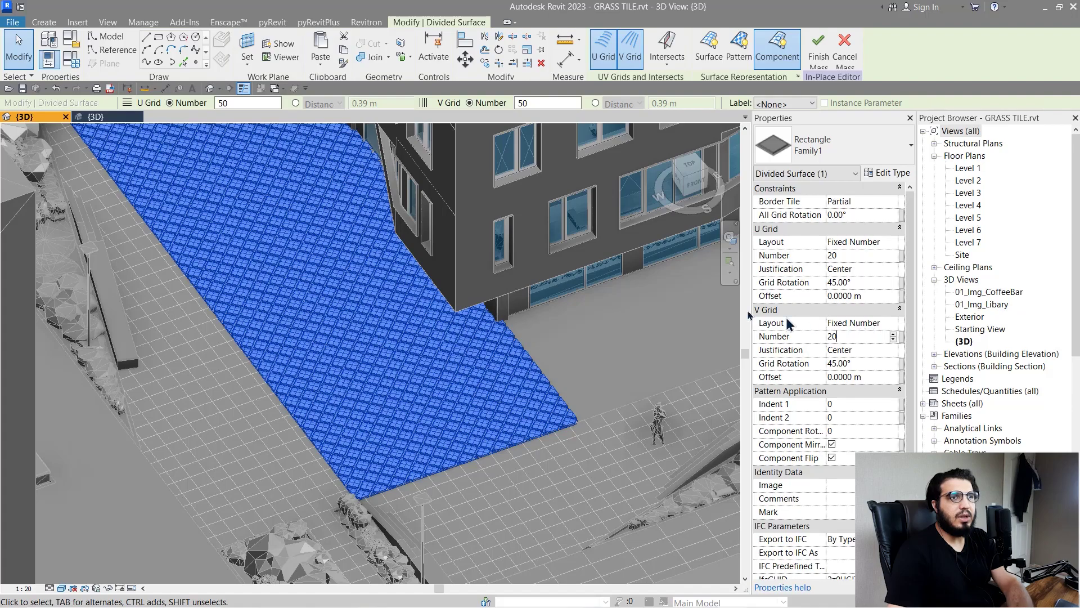
{"action": "scroll", "coordinate": [405, 381], "scroll_direction": "up", "scroll_amount": 6}
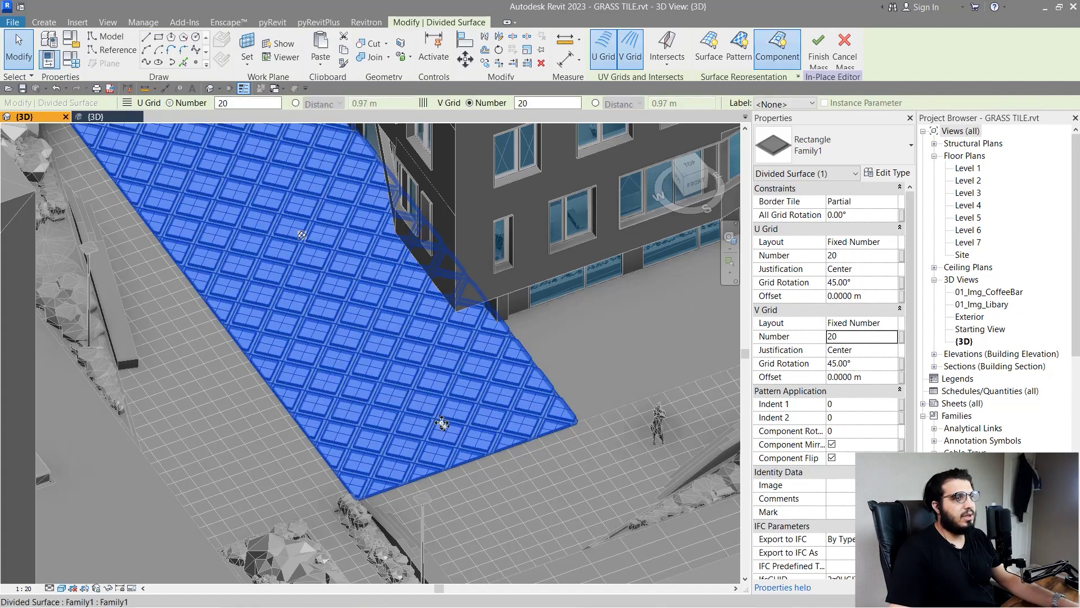
{"action": "key", "text": "Escape"}
{"action": "key", "text": "Escape"}
{"action": "scroll", "coordinate": [344, 319], "scroll_direction": "up", "scroll_amount": 3}
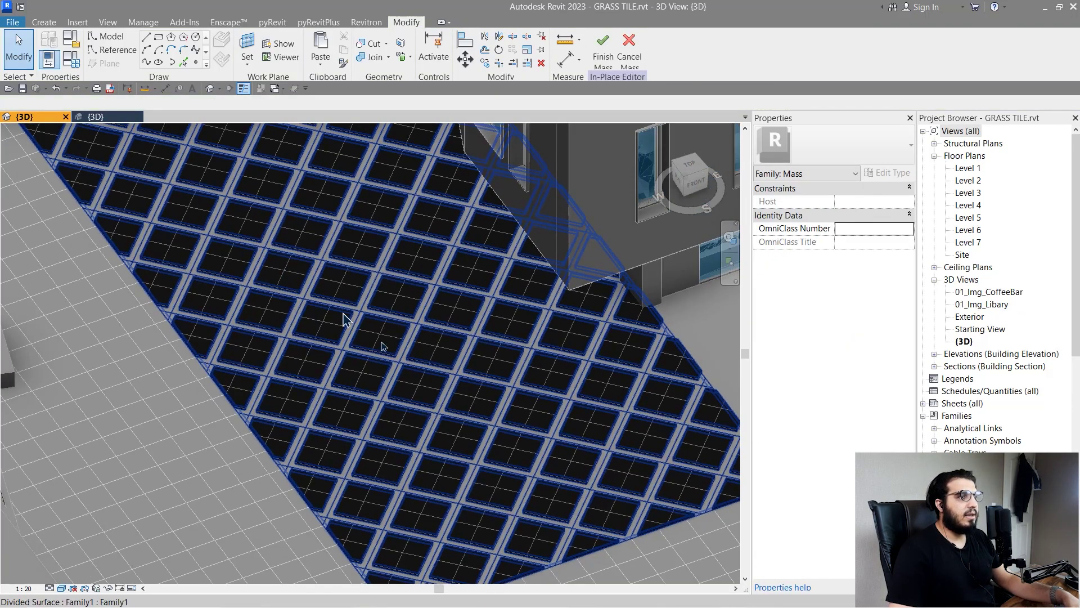
{"action": "middle_click_drag", "start_coordinate": [408, 309], "coordinate": [418, 329]}
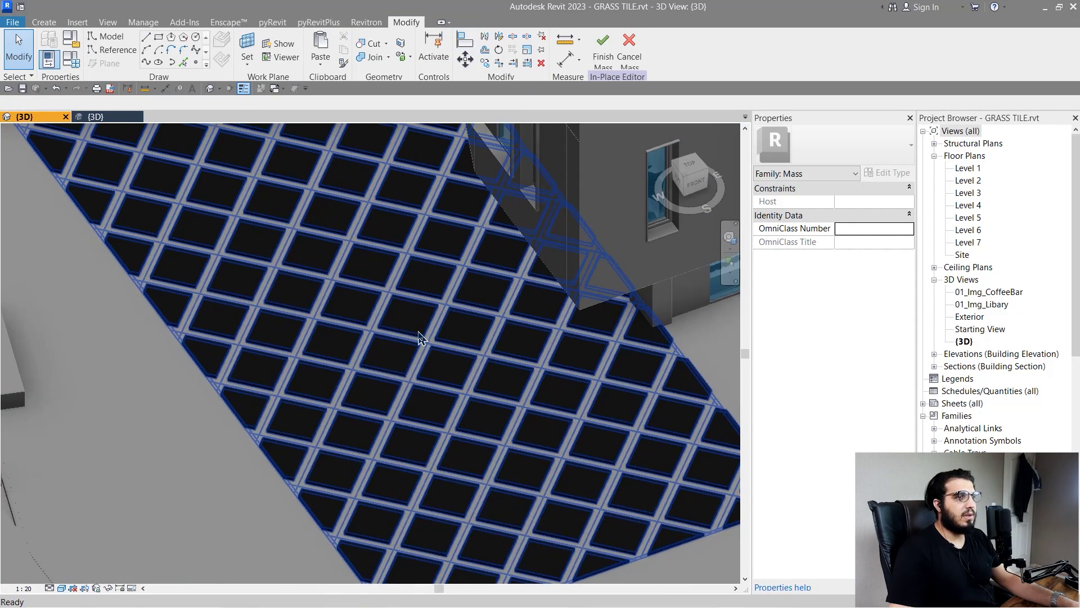
{"action": "scroll", "coordinate": [416, 330], "scroll_direction": "down", "scroll_amount": 2}
{"action": "mouse_move", "coordinate": [341, 271]}
{"action": "middle_mouse_down"}
{"action": "mouse_move", "coordinate": [424, 345]}
{"action": "mouse_move", "coordinate": [405, 337]}
{"action": "mouse_move", "coordinate": [397, 284]}
{"action": "mouse_move", "coordinate": [355, 276]}
{"action": "middle_mouse_up"}
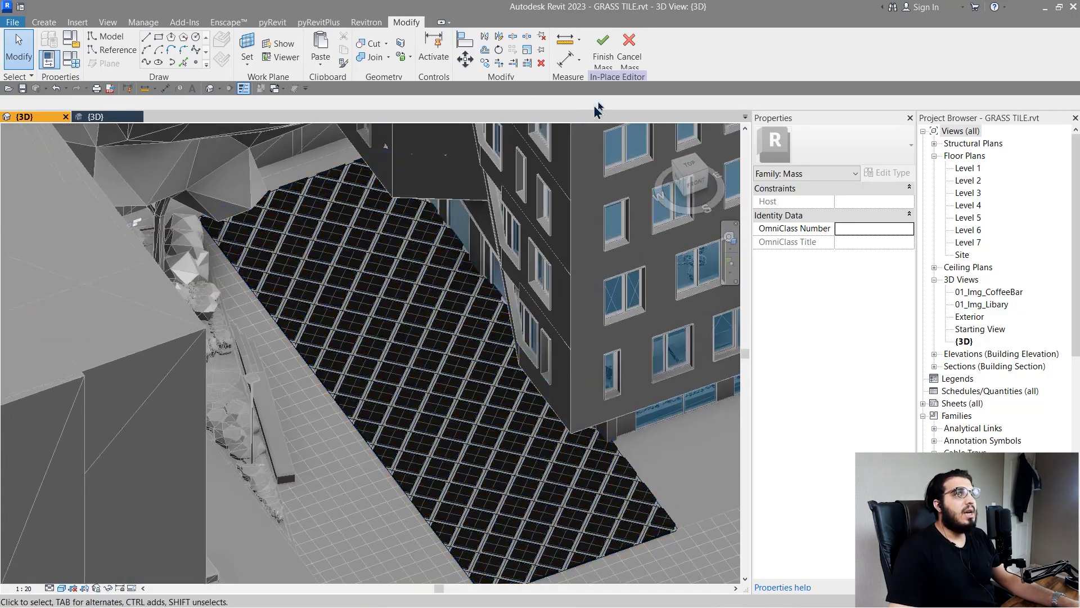
Open the Family1 panel from one paving tile for editing and examine its tile, joint border and corner construction
{"action": "scroll", "coordinate": [403, 299], "scroll_direction": "up", "scroll_amount": 2}
{"action": "key", "text": "Tab"}
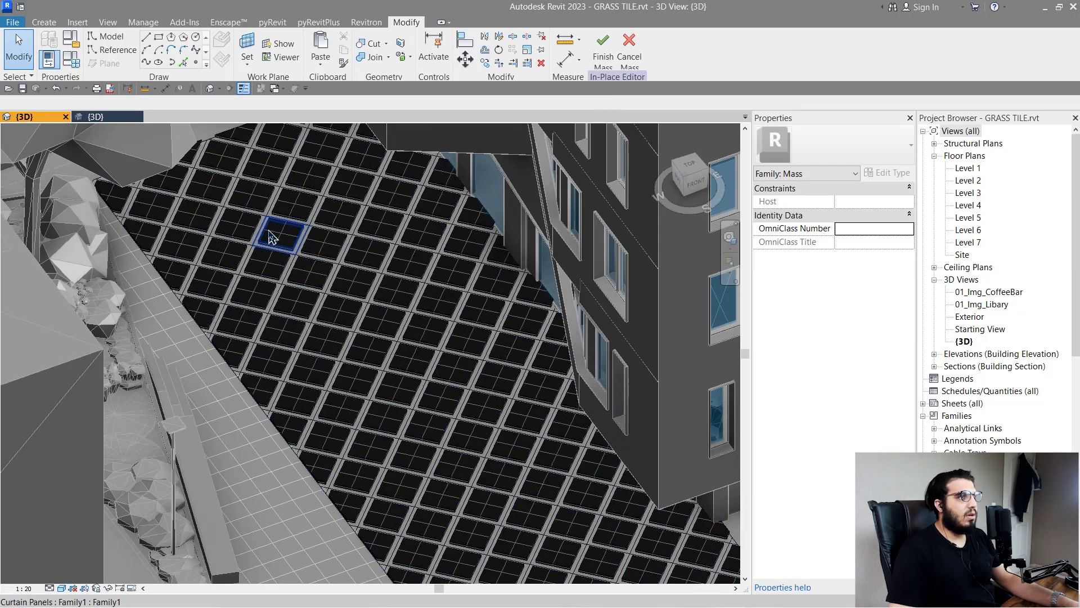
{"action": "double_click", "coordinate": [272, 237]}
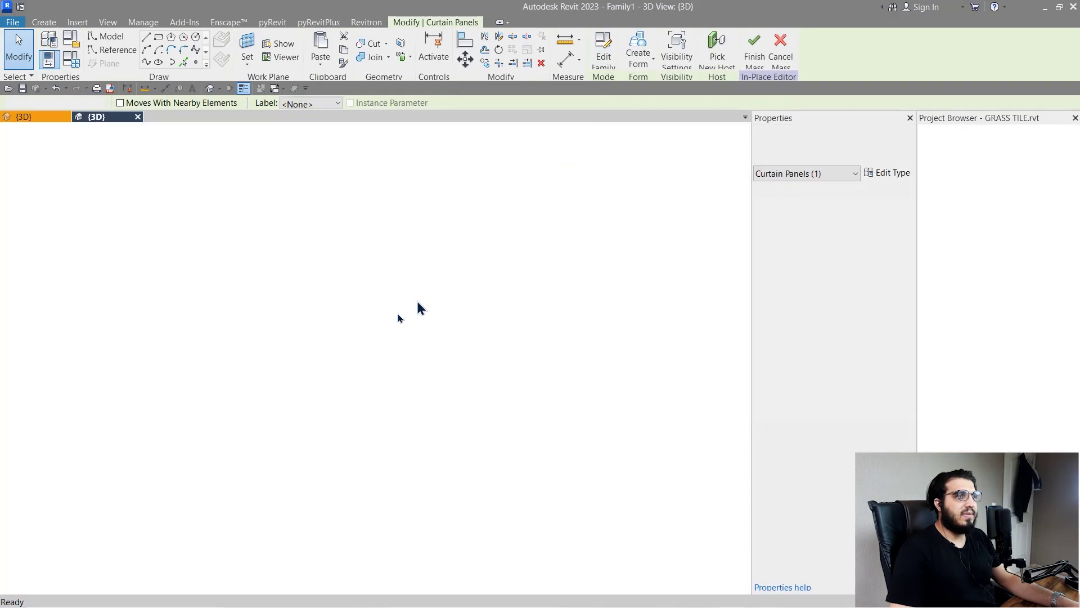
{"action": "middle_click_drag", "start_coordinate": [579, 484], "coordinate": [740, 501], "text": "shift"}
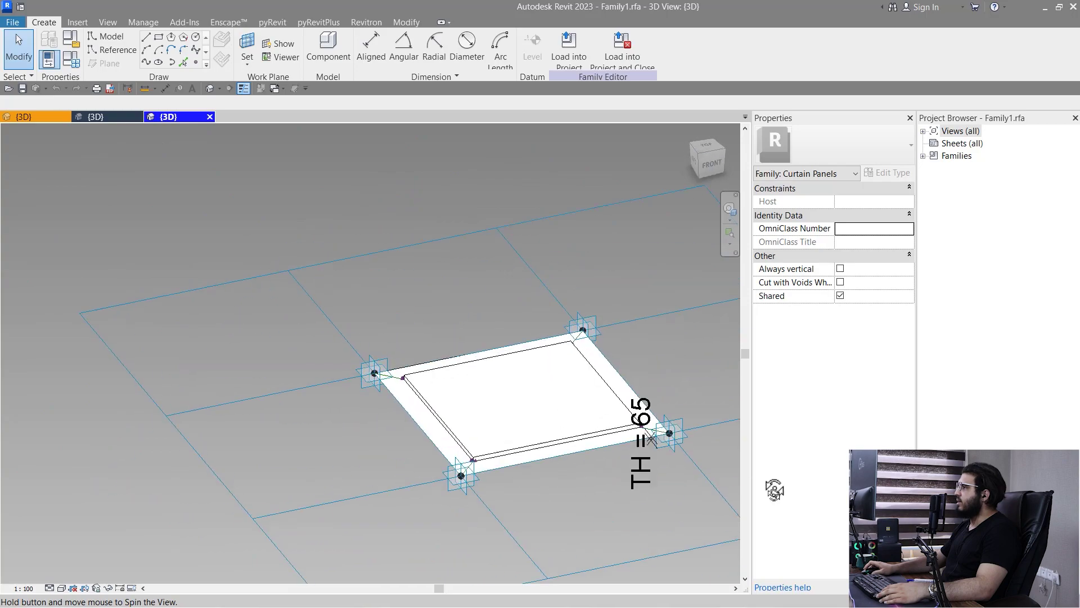
{"action": "middle_click_drag", "start_coordinate": [684, 485], "coordinate": [458, 391]}
{"action": "middle_click_drag", "start_coordinate": [377, 405], "coordinate": [310, 524], "text": "shift"}
{"action": "scroll", "coordinate": [224, 467], "scroll_direction": "up", "scroll_amount": 2}
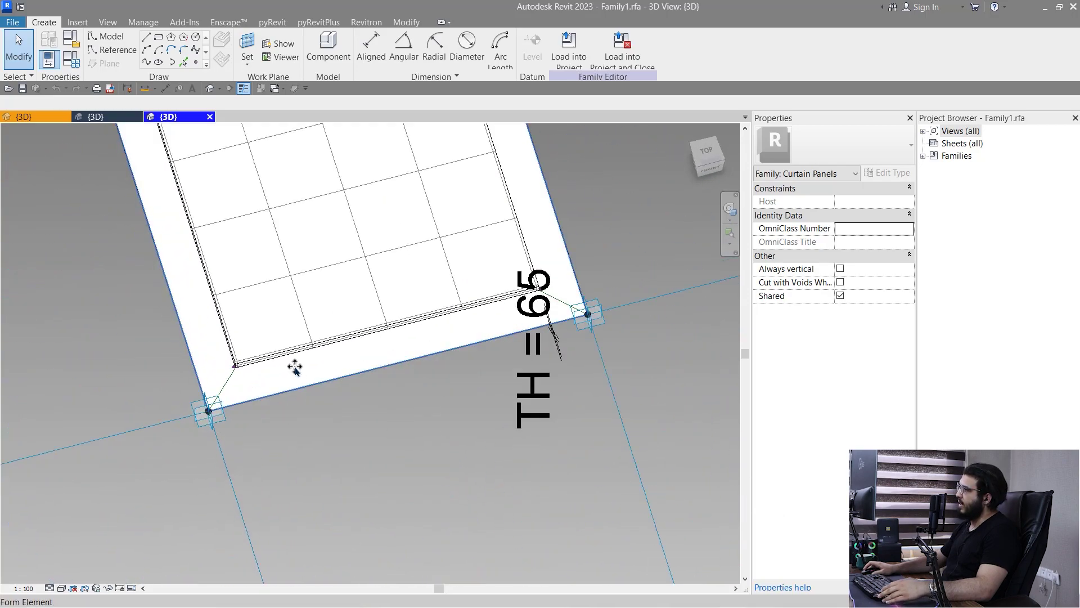
{"action": "left_click", "coordinate": [295, 368]}
{"action": "middle_click_drag", "start_coordinate": [302, 379], "coordinate": [344, 560]}
{"action": "key", "text": "Escape"}
{"action": "middle_click_drag", "start_coordinate": [336, 436], "coordinate": [236, 315], "text": "shift"}
In the new curtain panel family, view the grid from the top and connect the upper-left and lower-right adaptive points with a line
{"action": "left_click", "coordinate": [110, 121]}
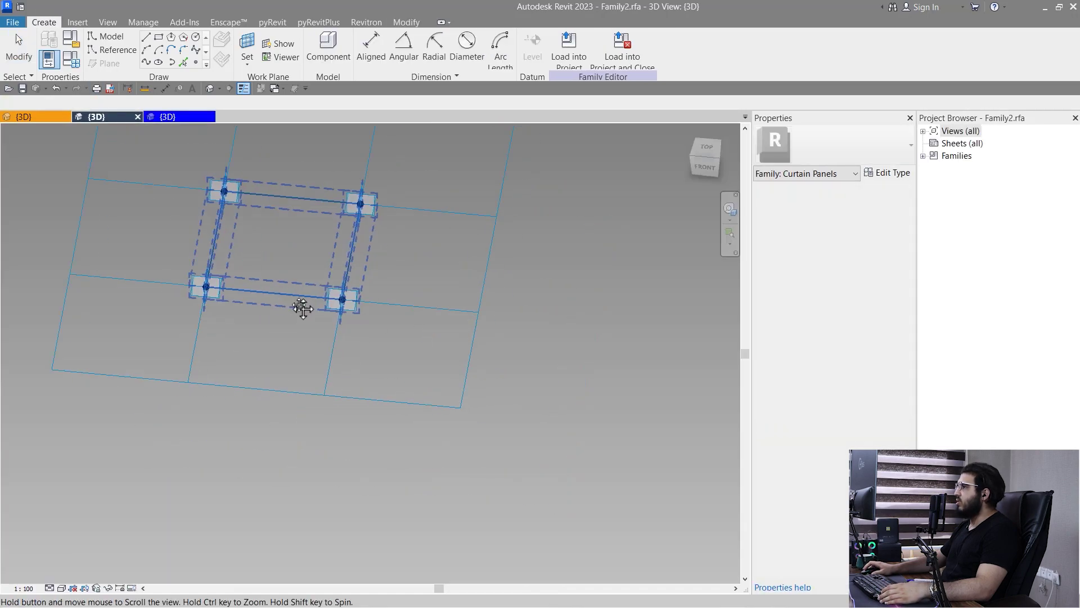
{"action": "left_click", "coordinate": [711, 150]}
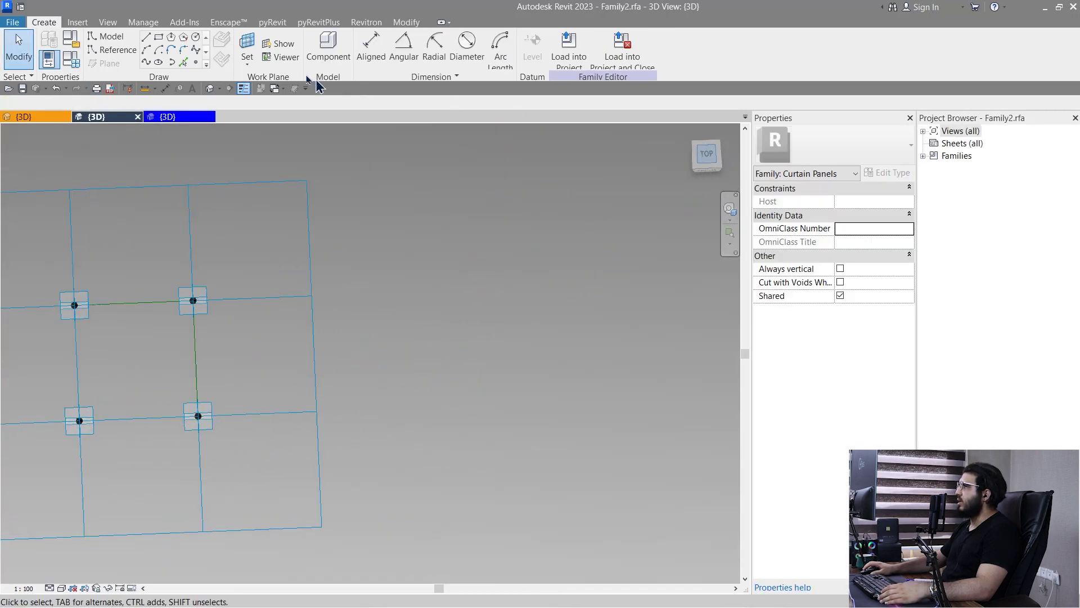
{"action": "scroll", "coordinate": [339, 350], "scroll_direction": "up", "scroll_amount": 3}
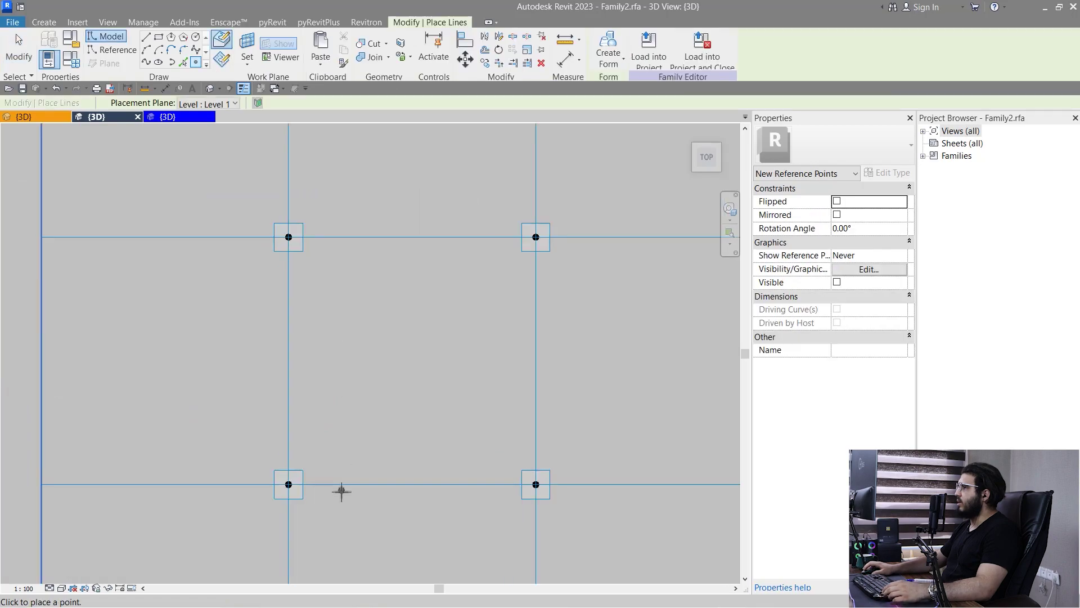
{"action": "middle_click_drag", "start_coordinate": [442, 489], "coordinate": [372, 432]}
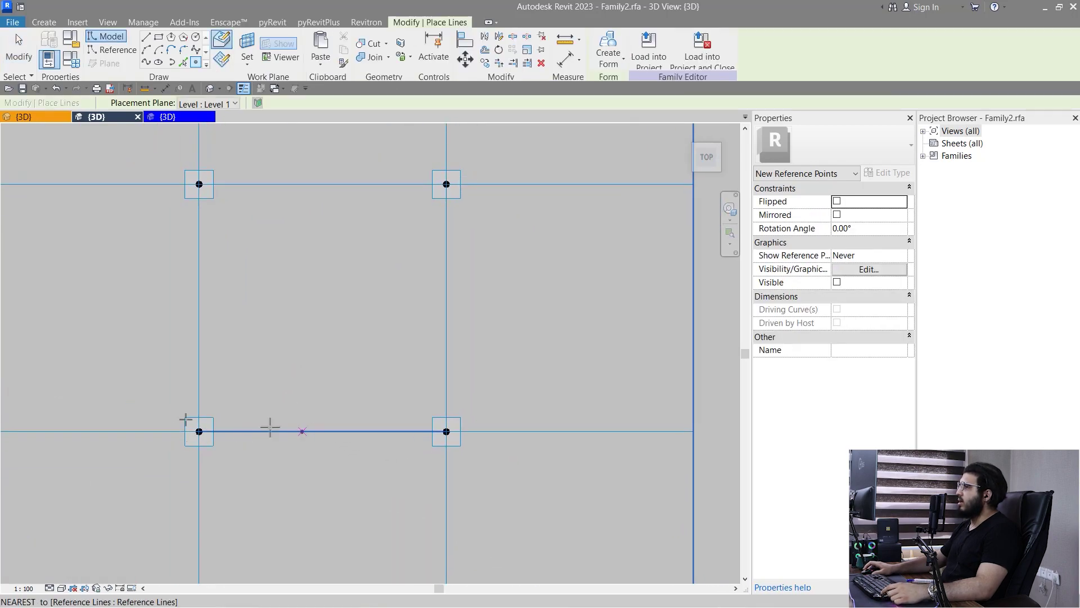
{"action": "key", "text": "Escape"}
{"action": "key", "text": "Escape"}
{"action": "left_click_drag", "start_coordinate": [121, 253], "coordinate": [229, 148]}
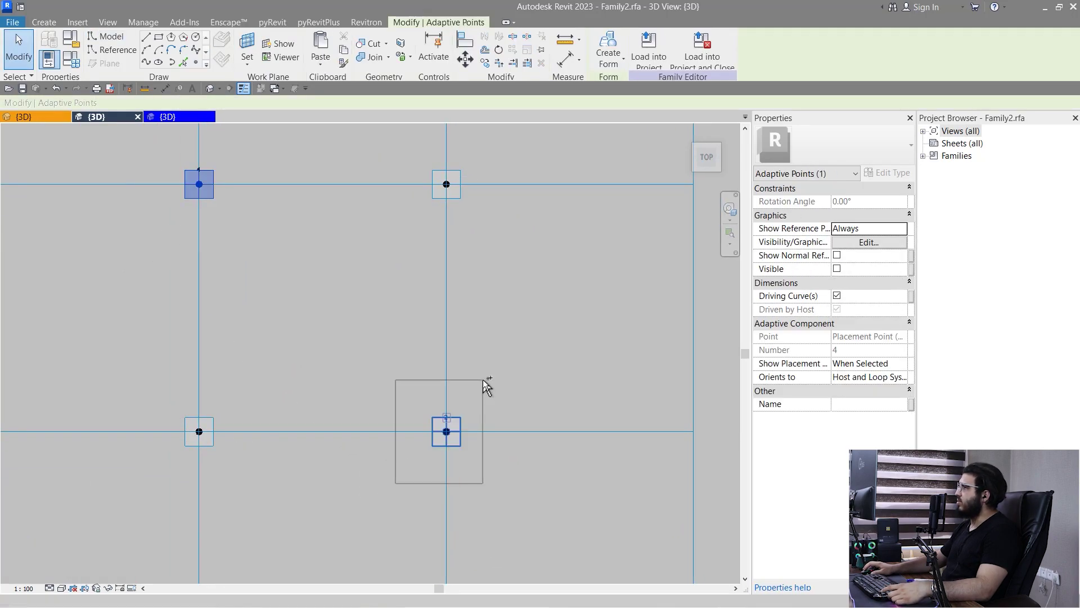
{"action": "left_click_drag", "start_coordinate": [483, 380], "coordinate": [483, 379], "text": "ctrl"}
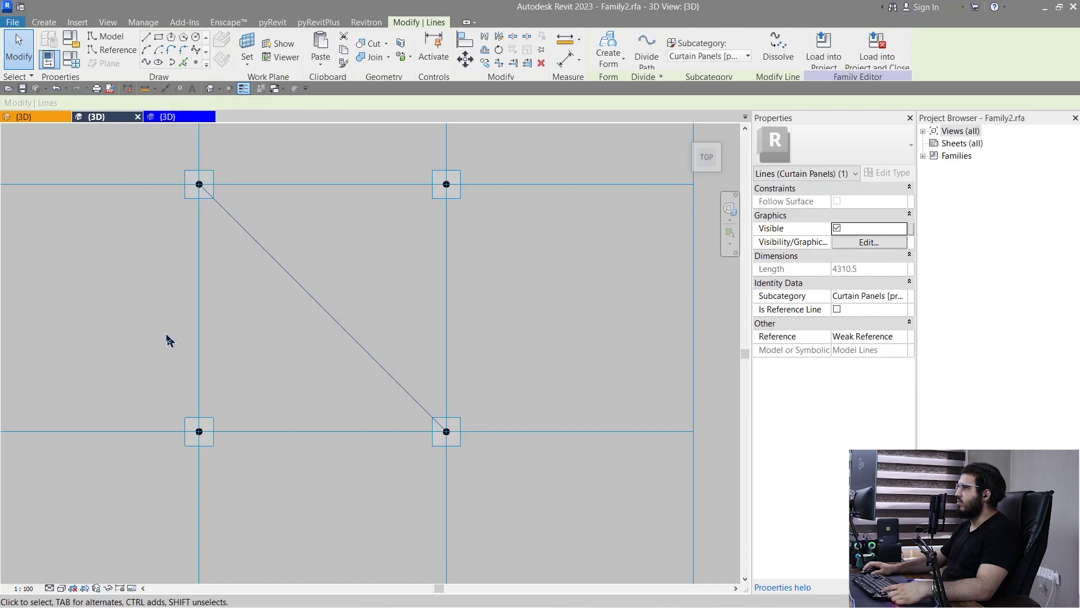
{"action": "key", "text": "Escape"}
Connect the lower-left and upper-right adaptive points with a second diagonal line
{"action": "left_click_drag", "start_coordinate": [115, 501], "coordinate": [258, 367]}
{"action": "left_click_drag", "start_coordinate": [391, 250], "coordinate": [475, 159], "text": "ctrl"}
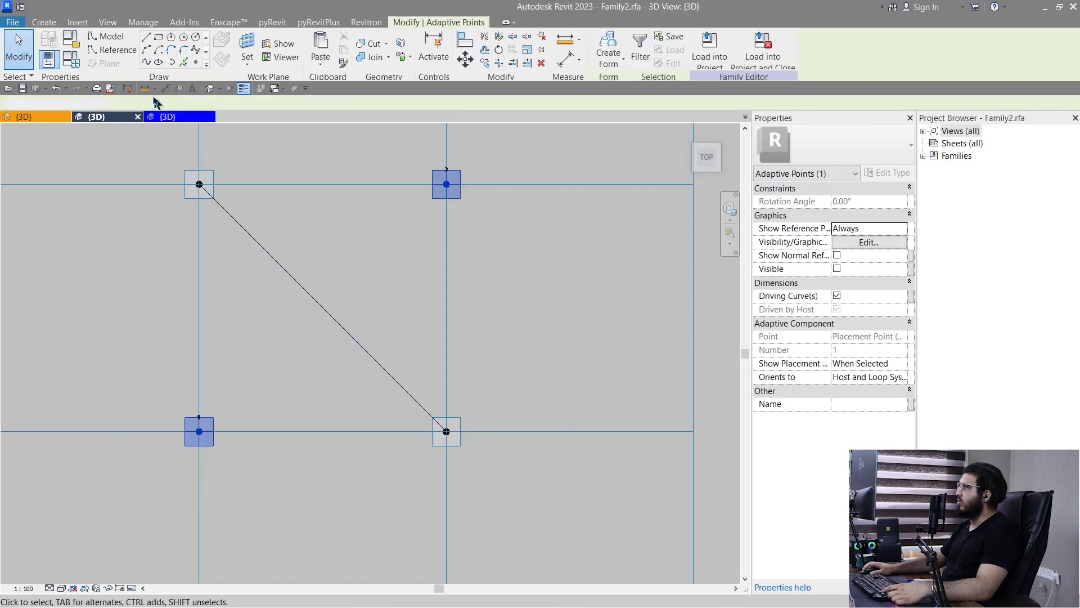
{"action": "left_click", "coordinate": [147, 63]}
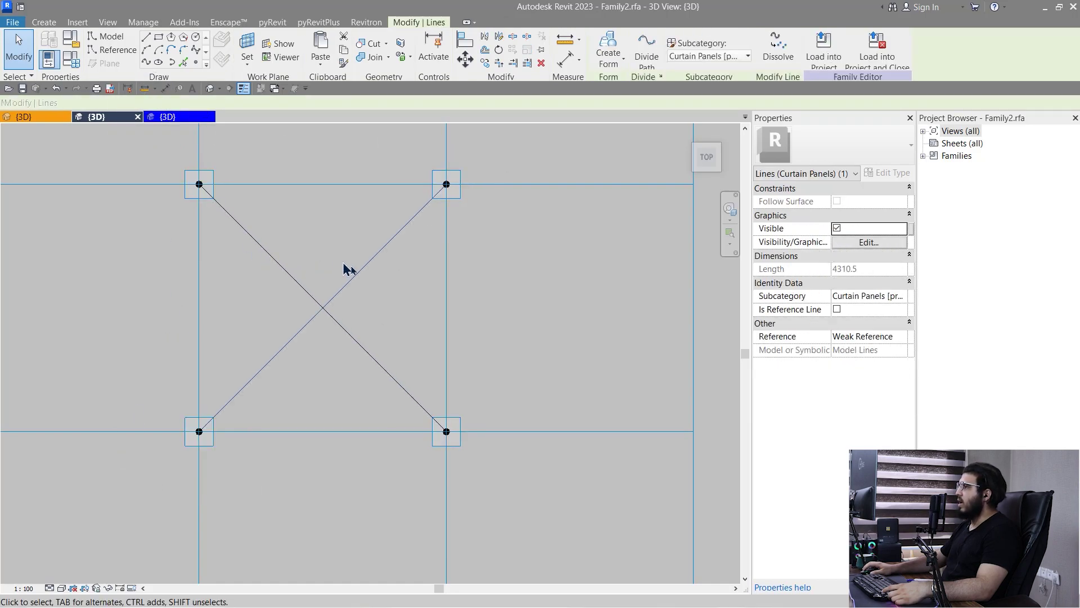
Convert both diagonal lines of the panel grid into reference lines
{"action": "left_click", "coordinate": [428, 289]}
{"action": "left_click_drag", "start_coordinate": [267, 335], "coordinate": [267, 335]}
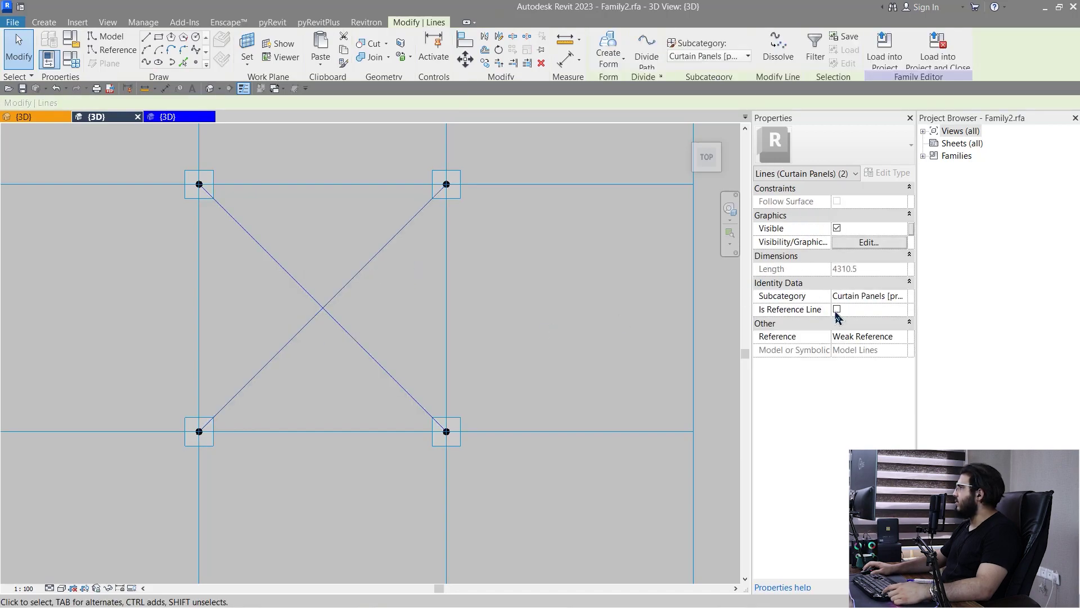
{"action": "left_click", "coordinate": [836, 309]}
{"action": "left_click", "coordinate": [415, 507]}
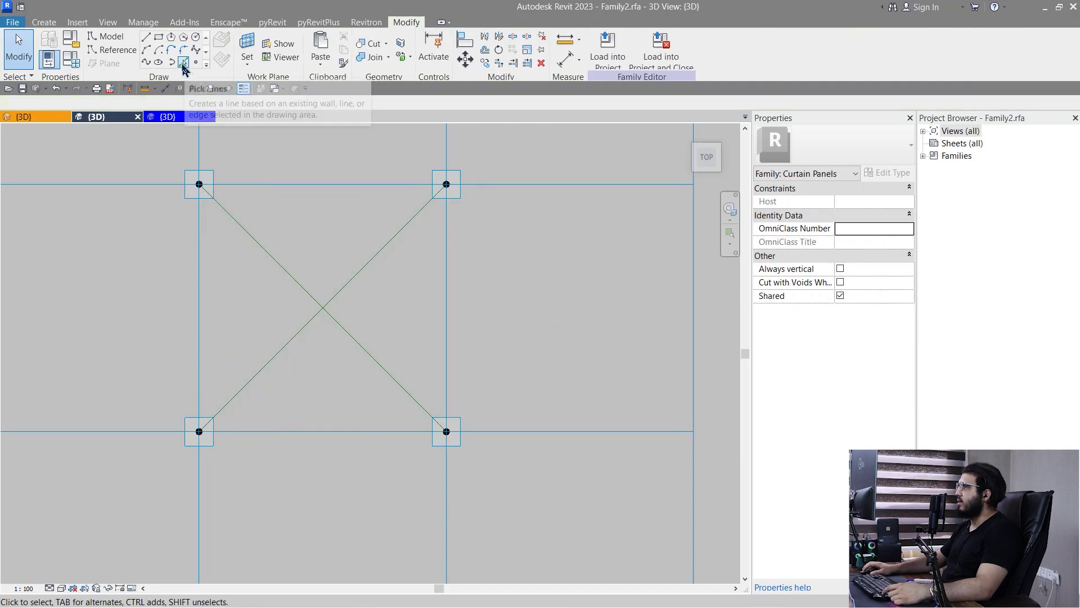
Place four reference points on the diagonal reference lines, one near each corner adaptive point
{"action": "left_click", "coordinate": [195, 61]}
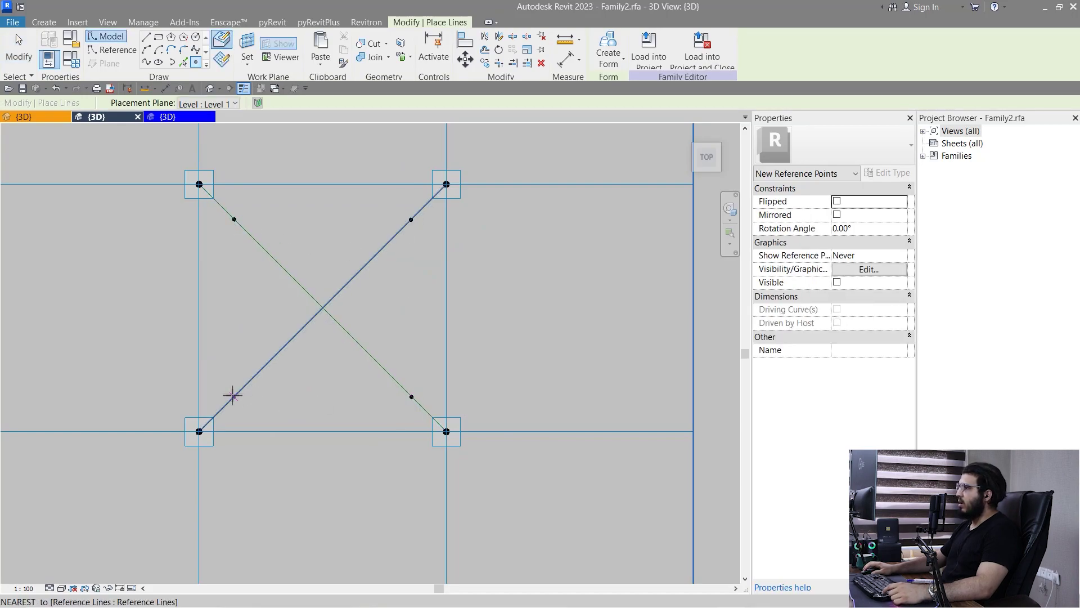
{"action": "middle_click_drag", "start_coordinate": [294, 331], "coordinate": [254, 326]}
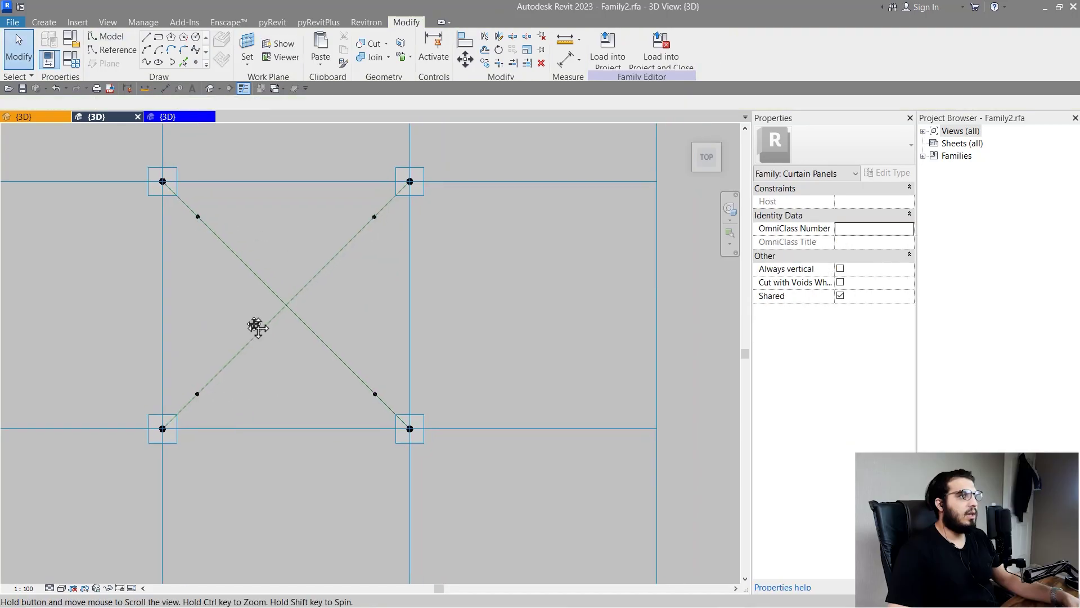
Set the upper-left inset reference point on the diagonal to measure from End
{"action": "scroll", "coordinate": [218, 218], "scroll_direction": "up", "scroll_amount": 2}
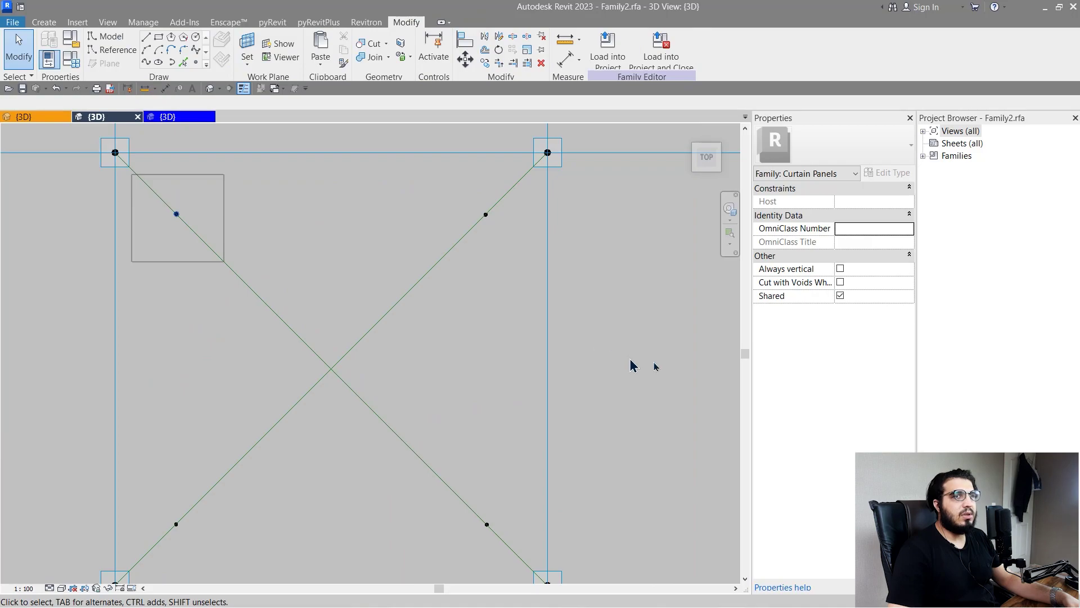
{"action": "scroll", "coordinate": [422, 298], "scroll_direction": "down", "scroll_amount": 1}
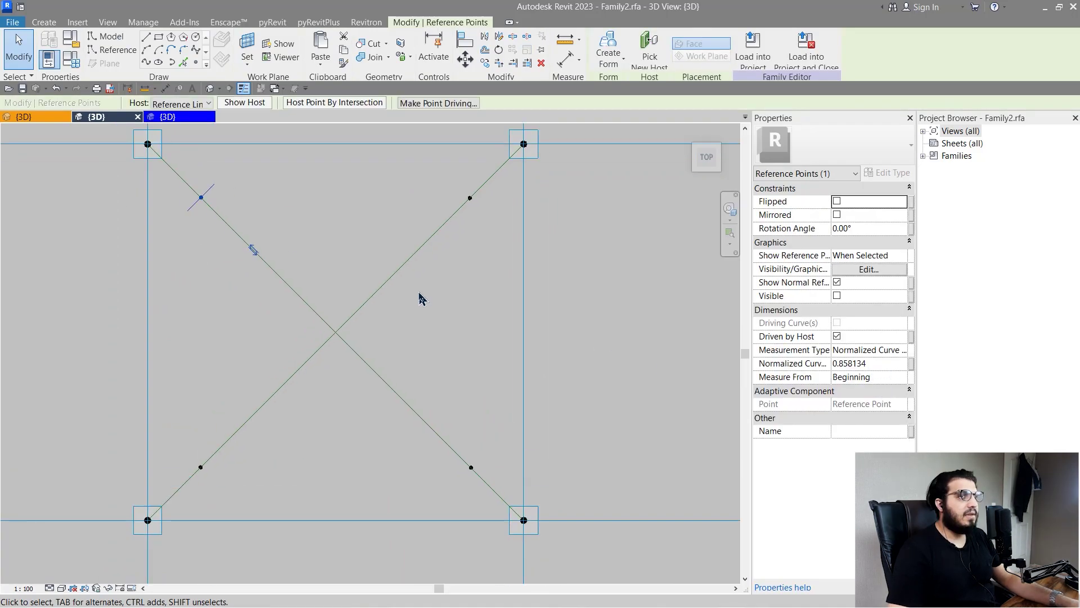
{"action": "middle_click_drag", "start_coordinate": [425, 353], "coordinate": [469, 346]}
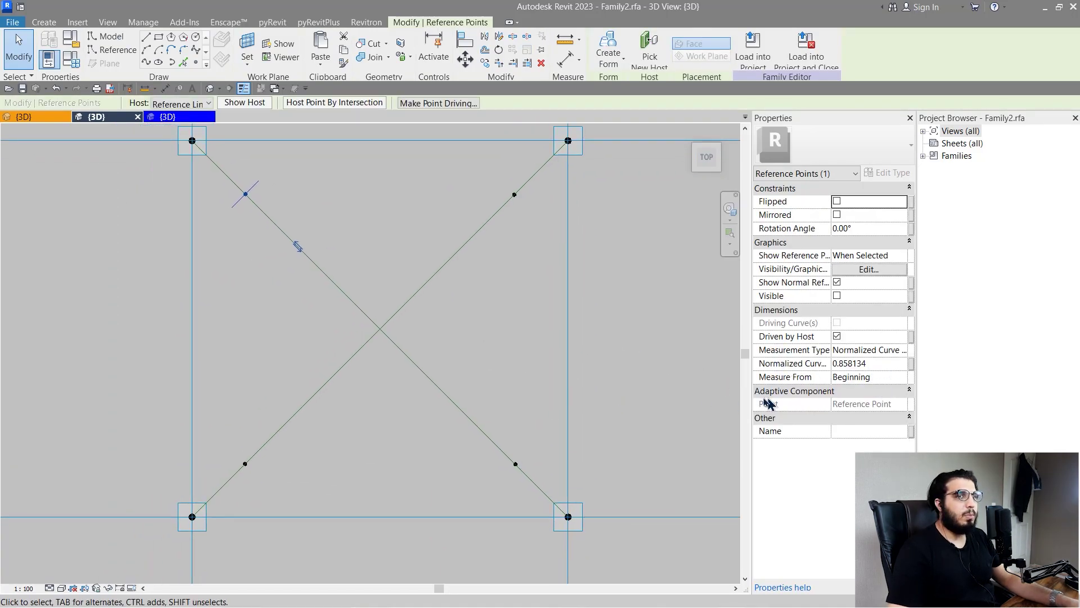
{"action": "left_click", "coordinate": [902, 378]}
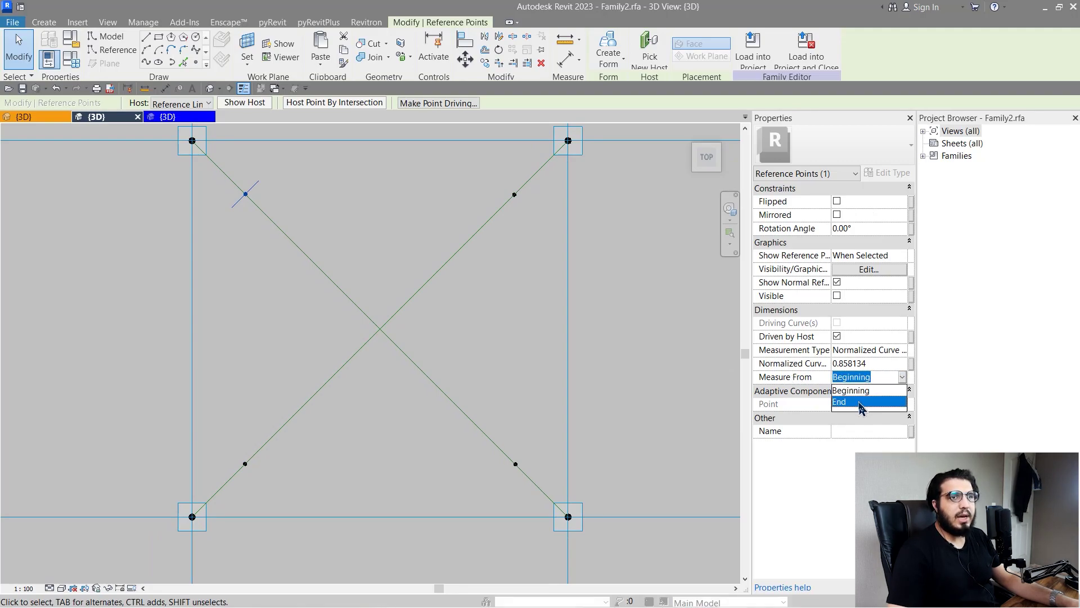
{"action": "scroll", "coordinate": [252, 214], "scroll_direction": "down", "scroll_amount": 4}
{"action": "middle_click_drag", "start_coordinate": [313, 260], "coordinate": [310, 287]}
{"action": "scroll", "coordinate": [305, 284], "scroll_direction": "up", "scroll_amount": 2}
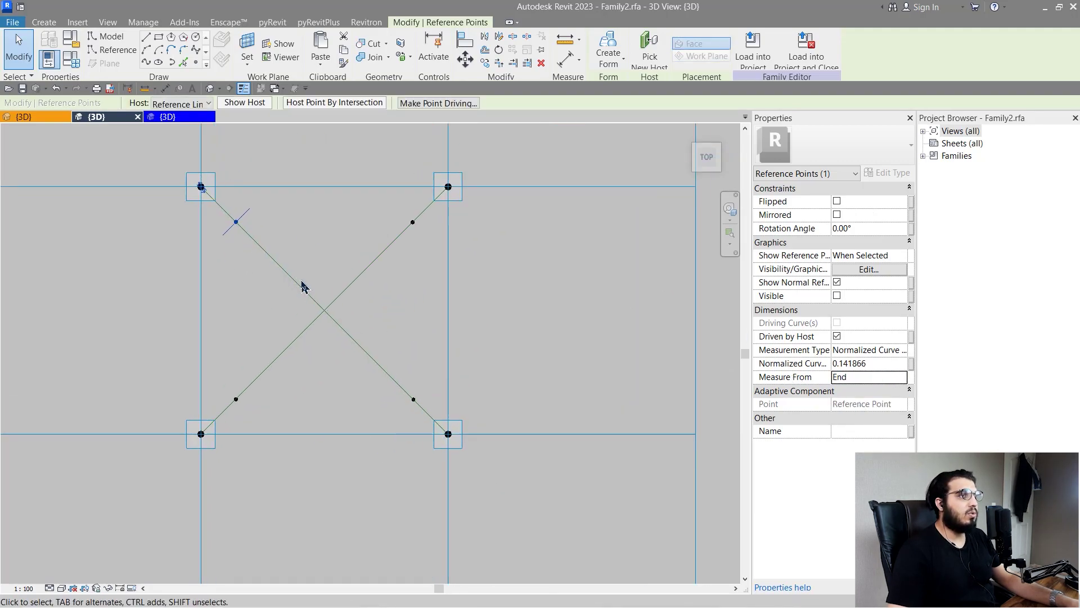
Set the upper-right inset reference point on the other diagonal to measure from End
{"action": "middle_click_drag", "start_coordinate": [331, 335], "coordinate": [306, 302]}
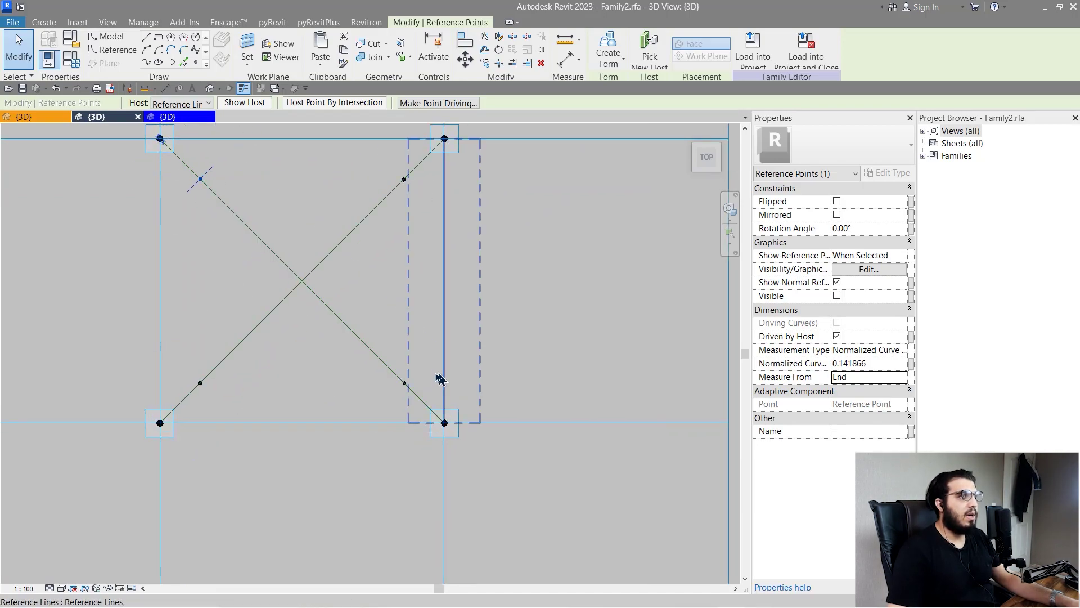
{"action": "middle_click_drag", "start_coordinate": [383, 288], "coordinate": [457, 263]}
{"action": "scroll", "coordinate": [368, 195], "scroll_direction": "up", "scroll_amount": 2}
{"action": "scroll", "coordinate": [432, 242], "scroll_direction": "down", "scroll_amount": 2}
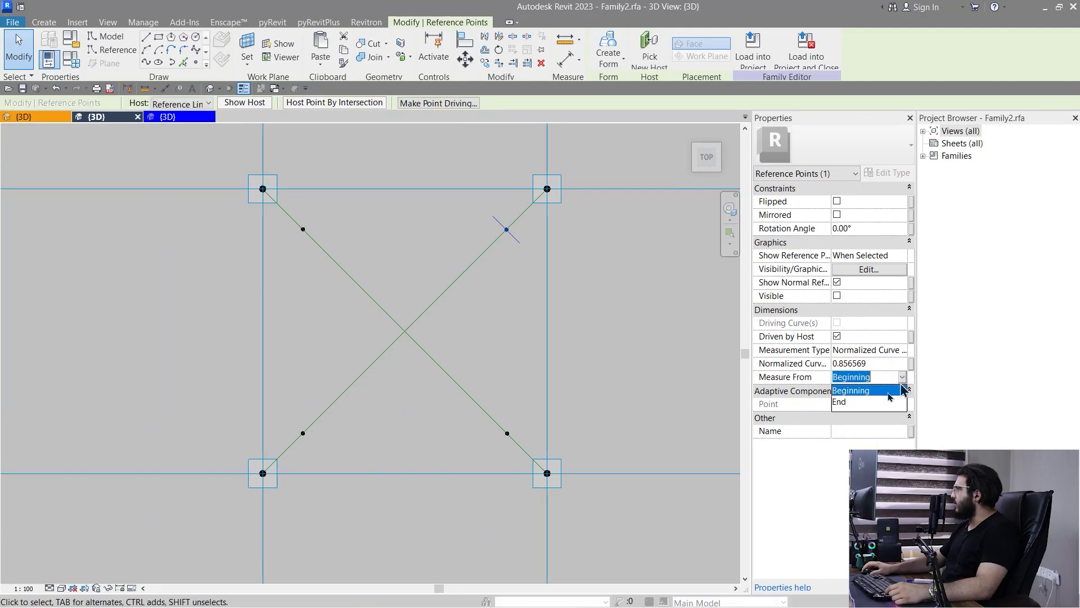
{"action": "left_click", "coordinate": [417, 285]}
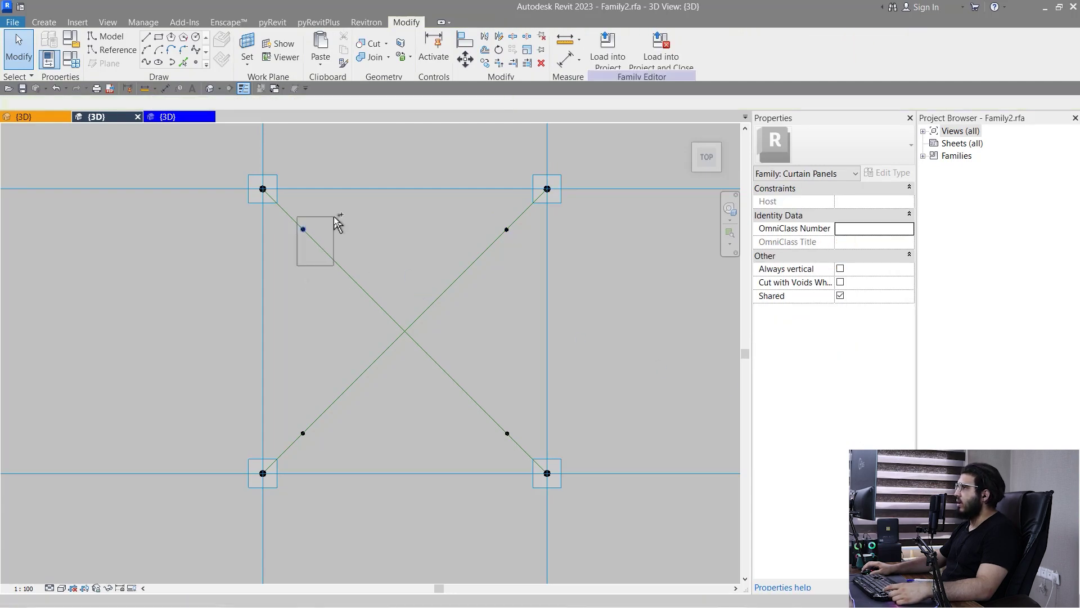
Associate the normalized curve parameter of all four inset points with a new type family parameter named Grass Margin
{"action": "left_click_drag", "start_coordinate": [333, 217], "coordinate": [336, 216], "text": "ctrl"}
{"action": "left_click_drag", "start_coordinate": [458, 251], "coordinate": [530, 222], "text": "ctrl"}
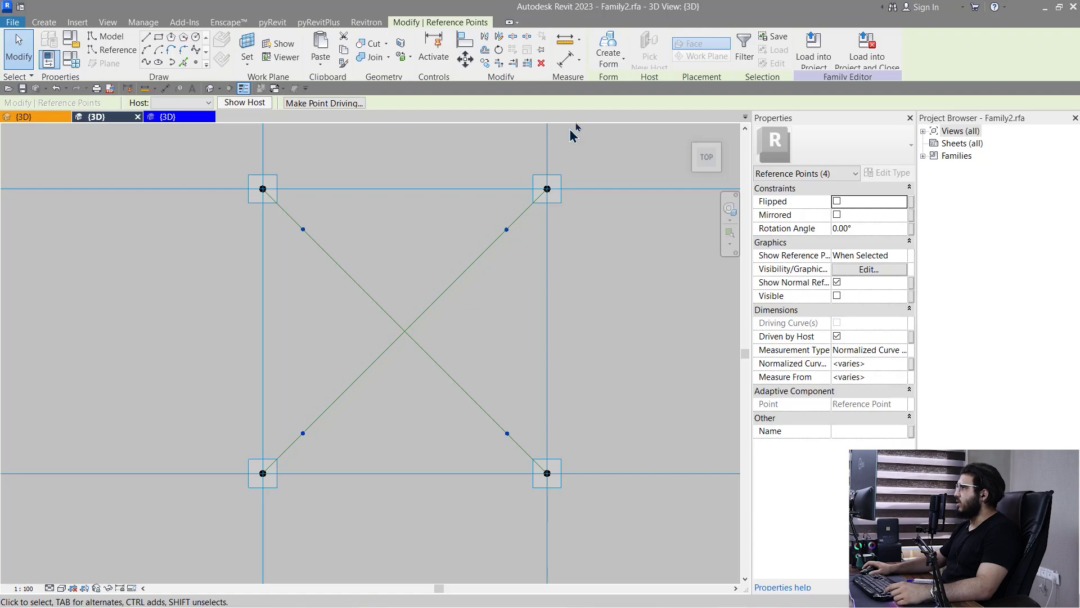
{"action": "left_click", "coordinate": [913, 365]}
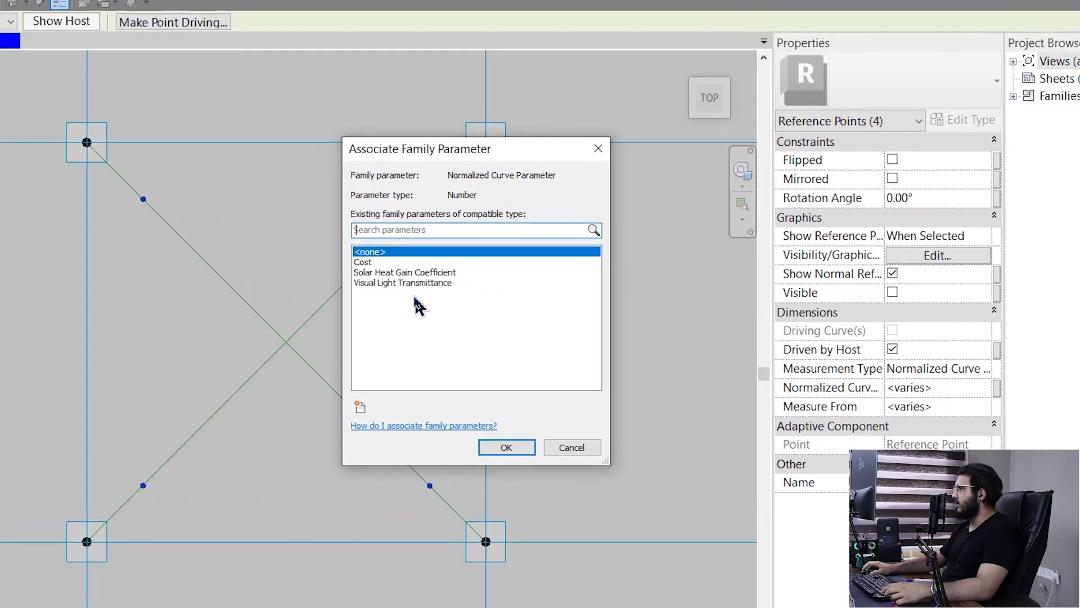
{"action": "left_click", "coordinate": [360, 406]}
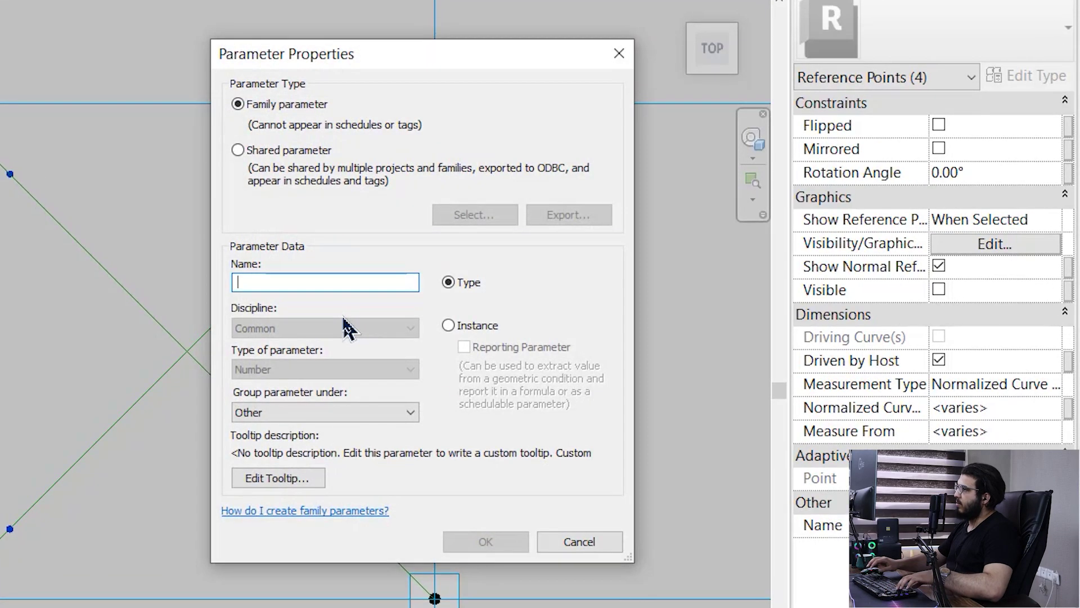
{"action": "type", "text": "a"}
{"action": "key", "text": "BackSpace"}
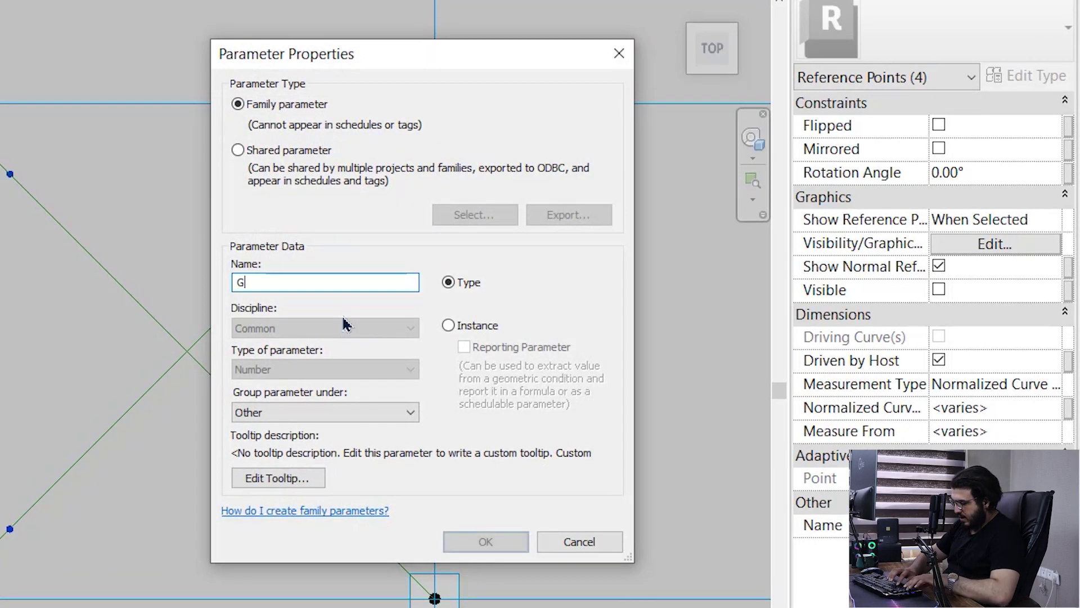
{"action": "type", "text": "Grass Margin"}
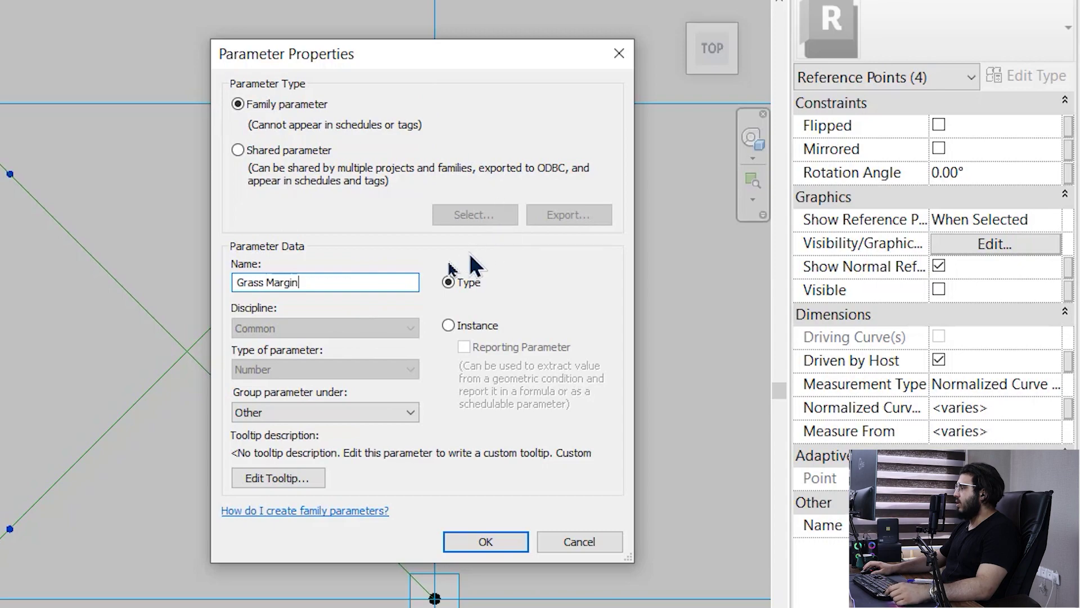
{"action": "left_click", "coordinate": [493, 544]}
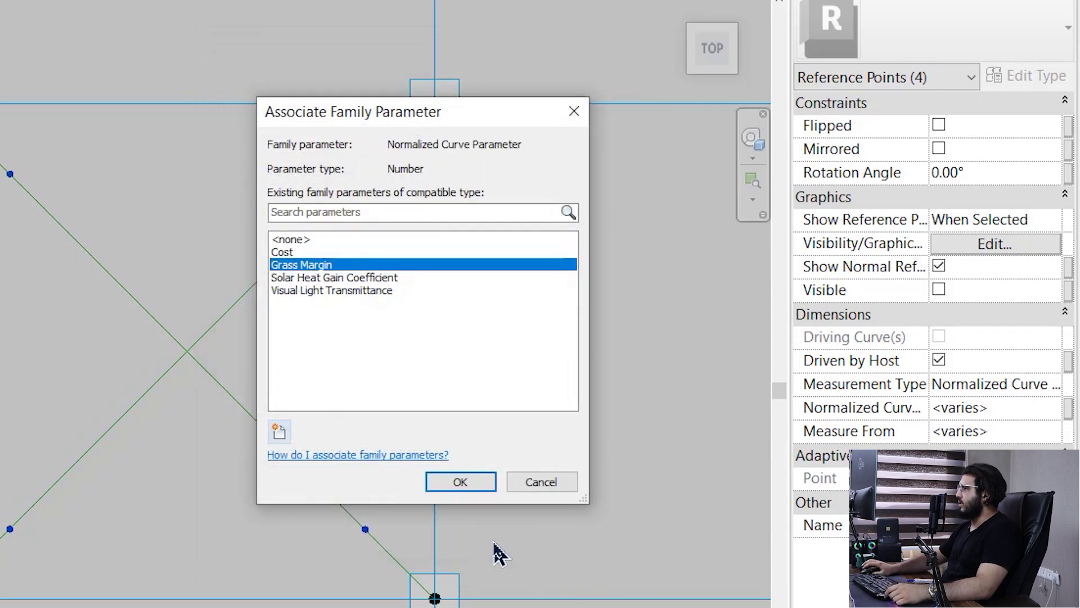
{"action": "left_click", "coordinate": [449, 487]}
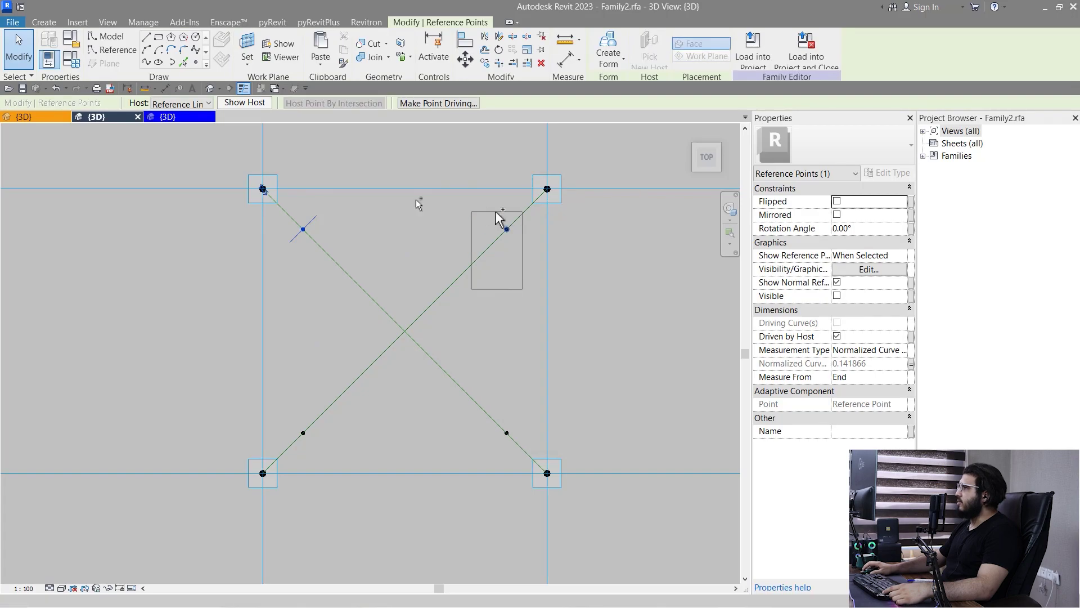
Connect the four inset reference points with lines to form a closed square inside the panel grid
{"action": "left_click", "coordinate": [507, 229], "text": "ctrl"}
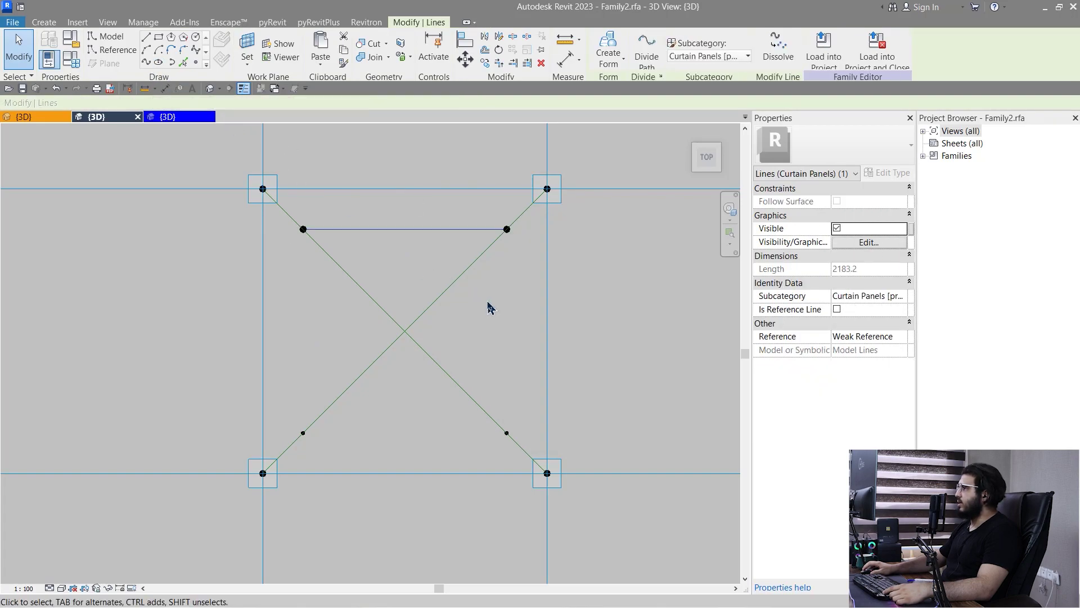
{"action": "left_click_drag", "start_coordinate": [492, 320], "coordinate": [481, 282]}
{"action": "left_click_drag", "start_coordinate": [469, 464], "coordinate": [525, 418]}
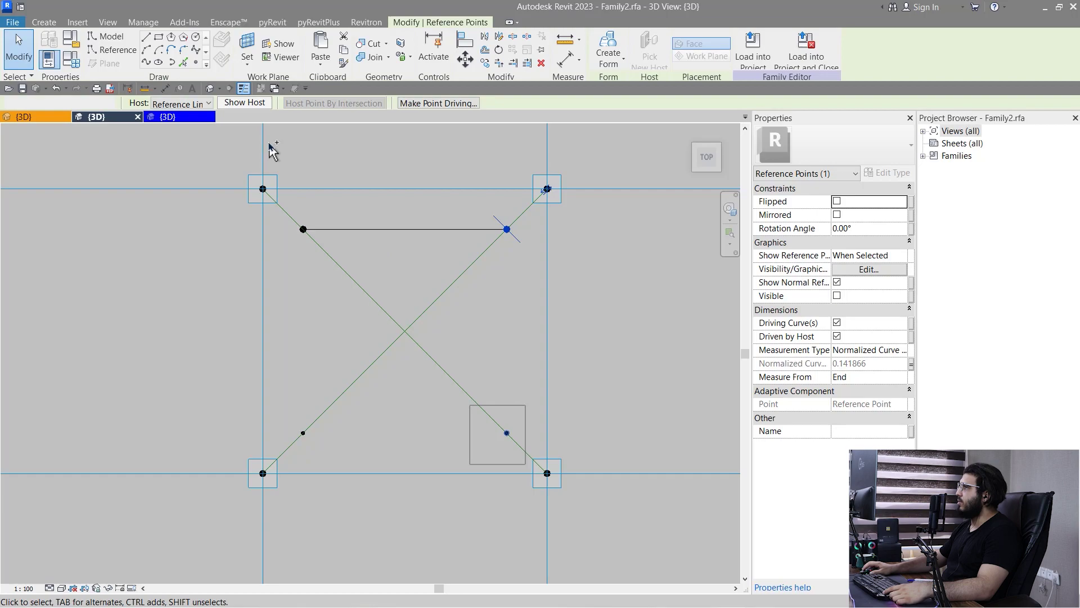
{"action": "left_click", "coordinate": [148, 64]}
{"action": "left_click", "coordinate": [439, 440]}
Convert the four lines of the inset square into reference lines
{"action": "middle_click_drag", "start_coordinate": [413, 321], "coordinate": [390, 271], "text": "shift"}
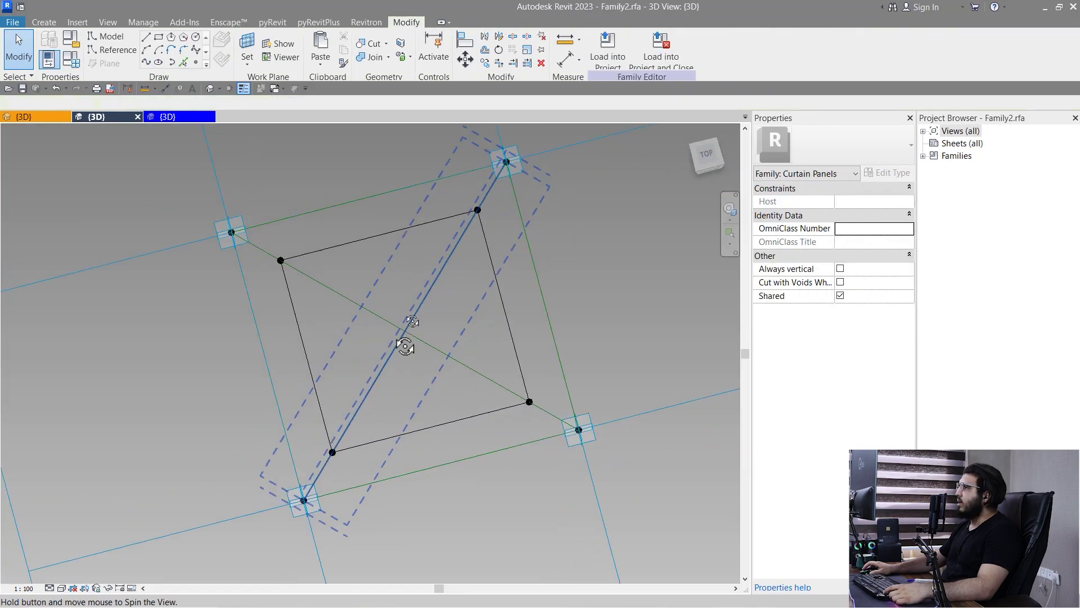
{"action": "left_click", "coordinate": [365, 281]}
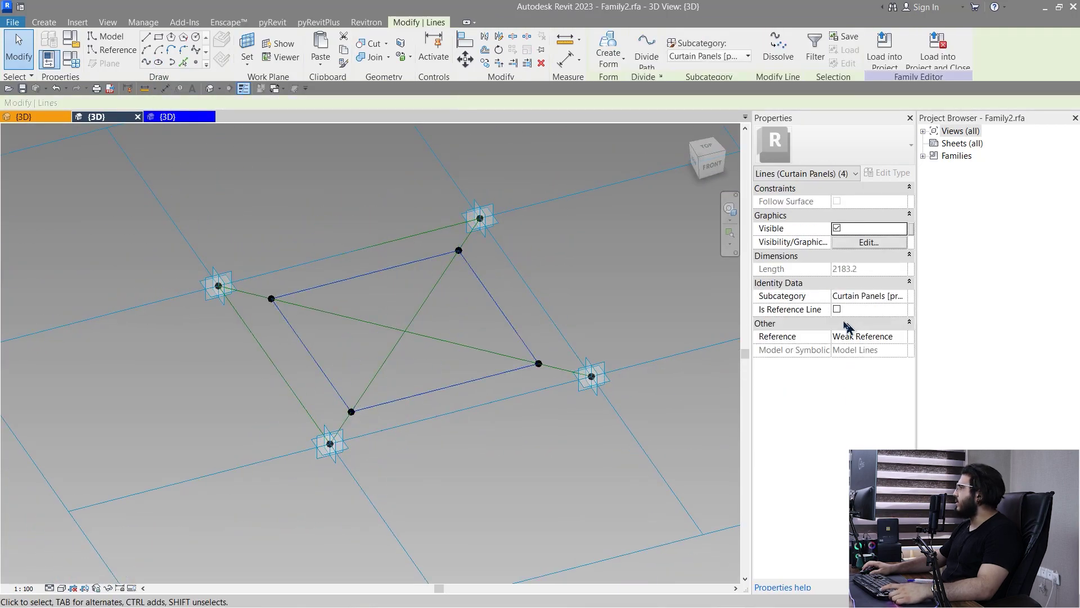
{"action": "left_click", "coordinate": [837, 309]}
{"action": "scroll", "coordinate": [467, 318], "scroll_direction": "up", "scroll_amount": 2}
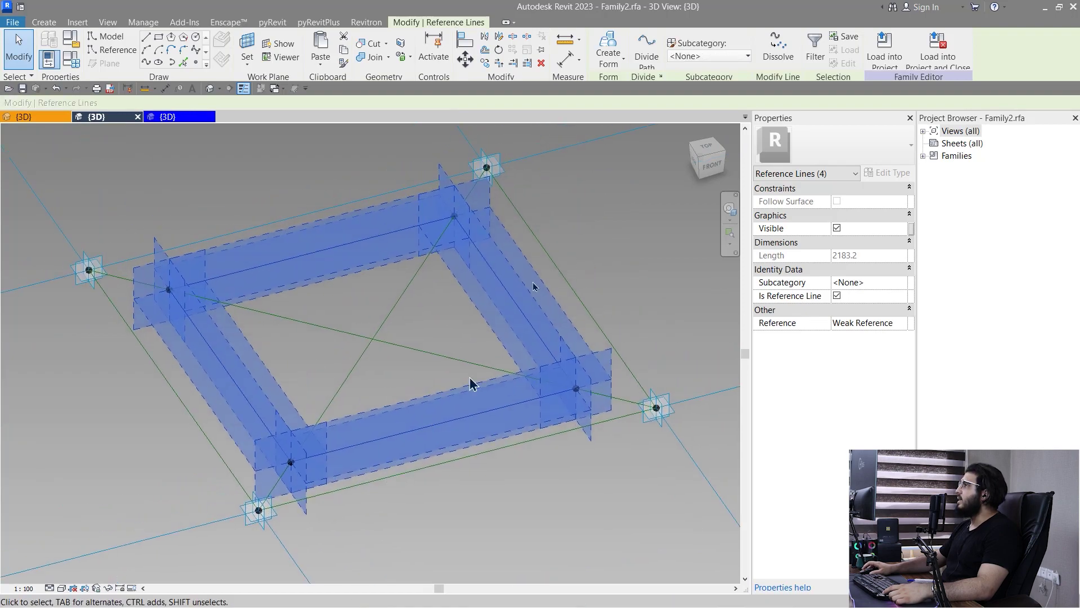
Create a solid form from the inset square and move its bottom face above the reference lines for a tile about 233 mm thick
{"action": "left_click", "coordinate": [608, 39]}
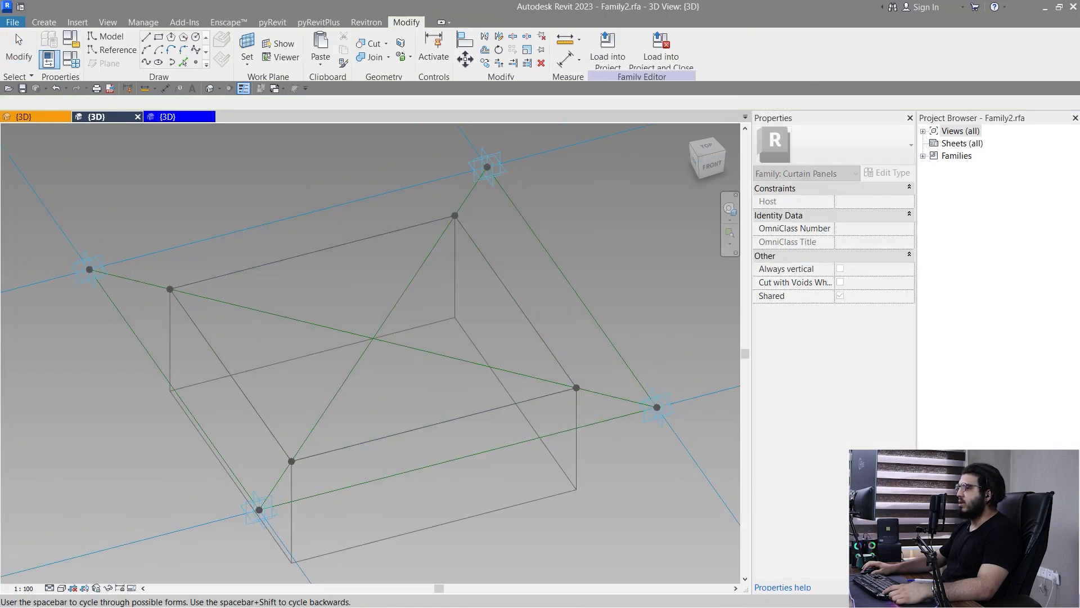
{"action": "key", "text": "space"}
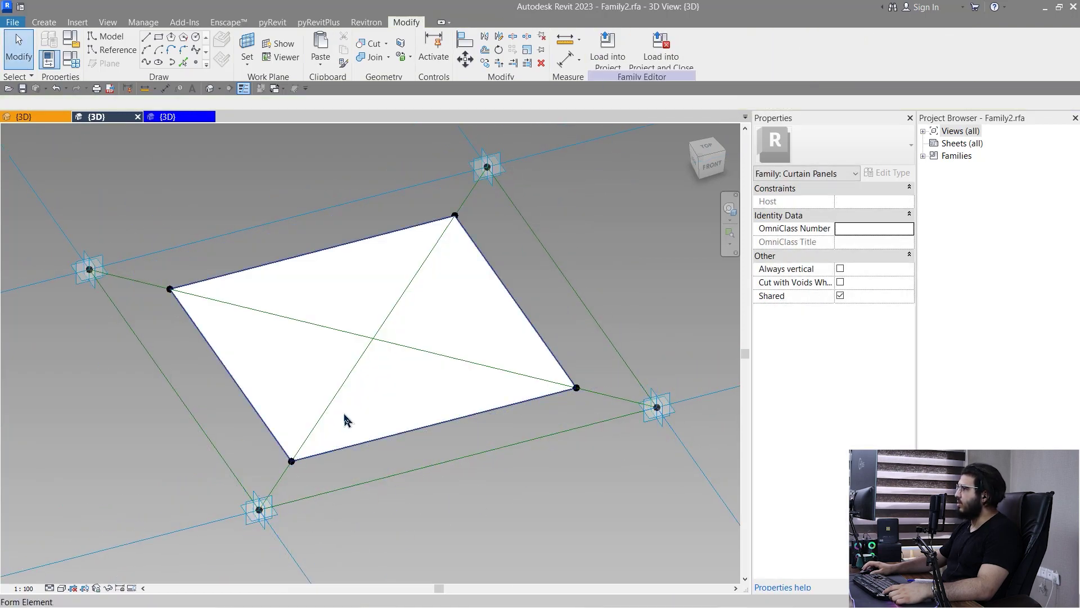
{"action": "left_click", "coordinate": [420, 375]}
{"action": "left_click", "coordinate": [639, 46]}
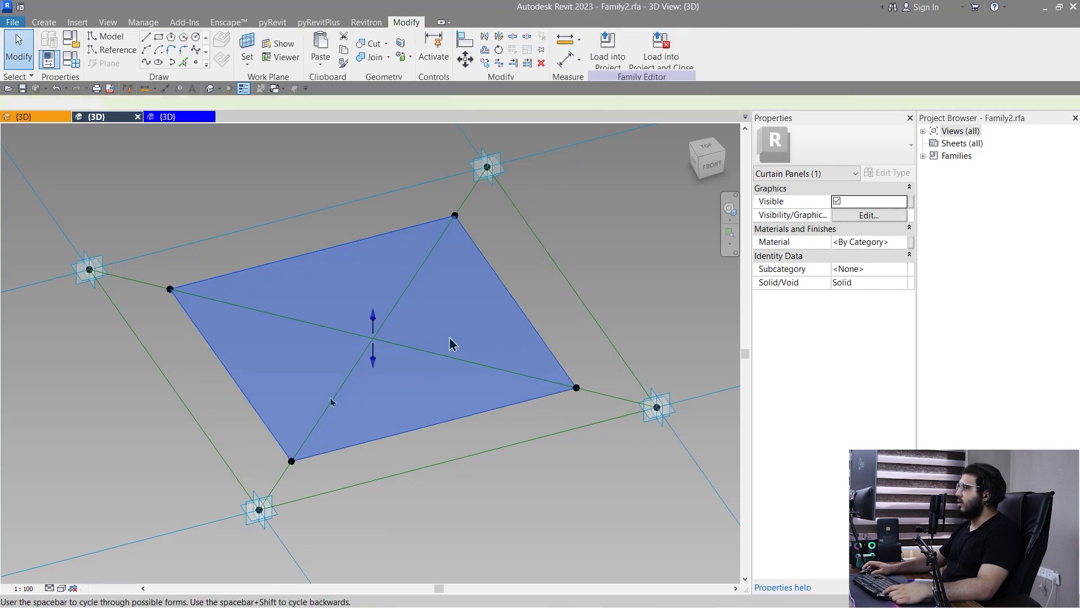
{"action": "left_click", "coordinate": [186, 499]}
{"action": "middle_click_drag", "start_coordinate": [399, 482], "coordinate": [388, 453], "text": "shift"}
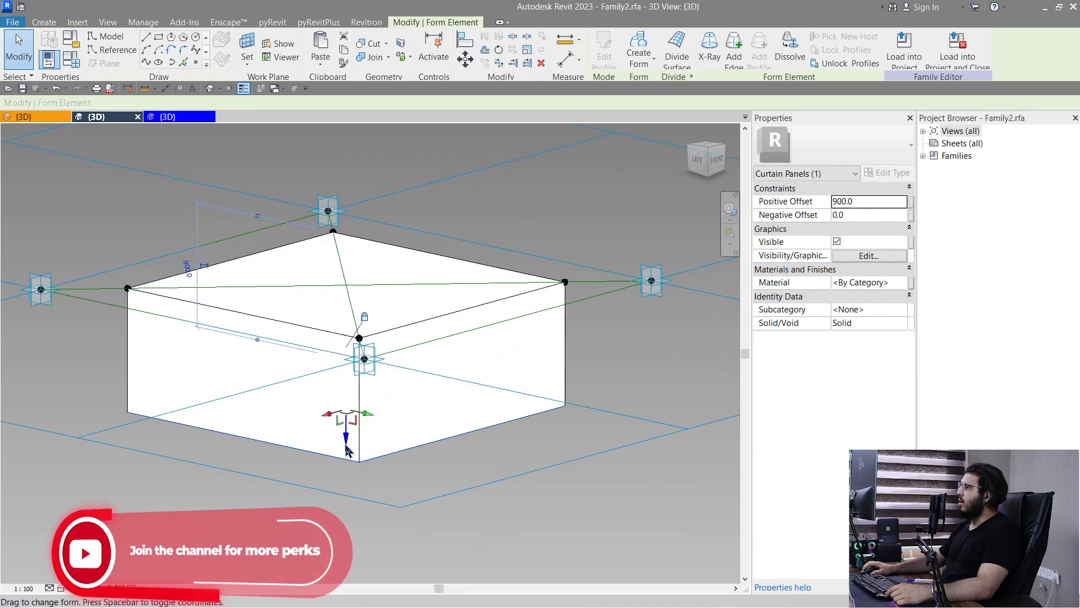
{"action": "left_click_drag", "start_coordinate": [348, 441], "coordinate": [368, 287]}
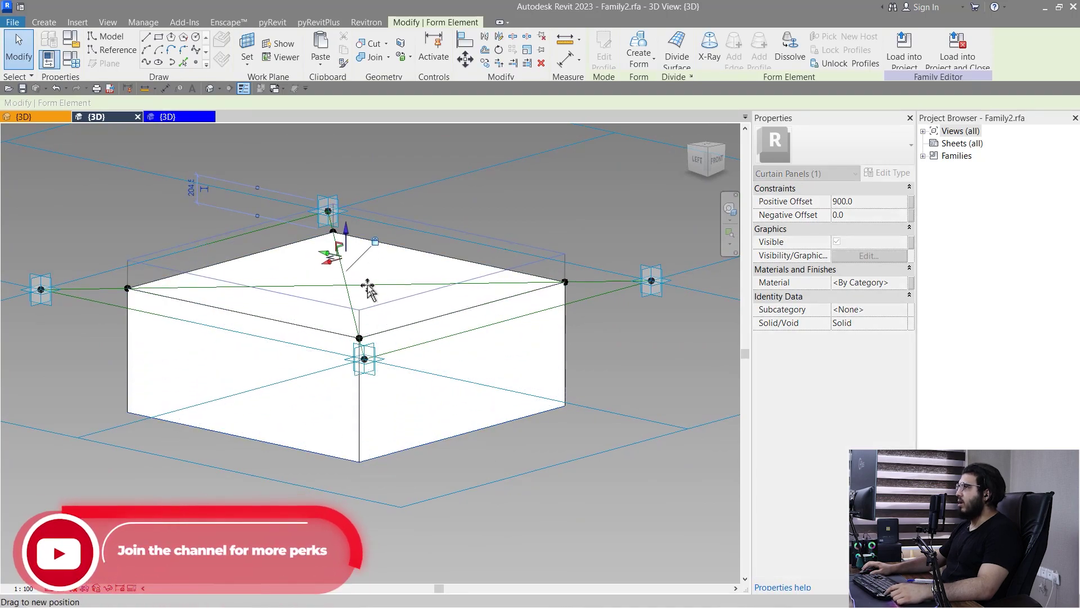
Set the tile's side face as the work plane and add an aligned dimension for the tile's thickness
{"action": "middle_click_drag", "start_coordinate": [298, 388], "coordinate": [347, 429], "text": "shift"}
{"action": "scroll", "coordinate": [330, 396], "scroll_direction": "up", "scroll_amount": 2}
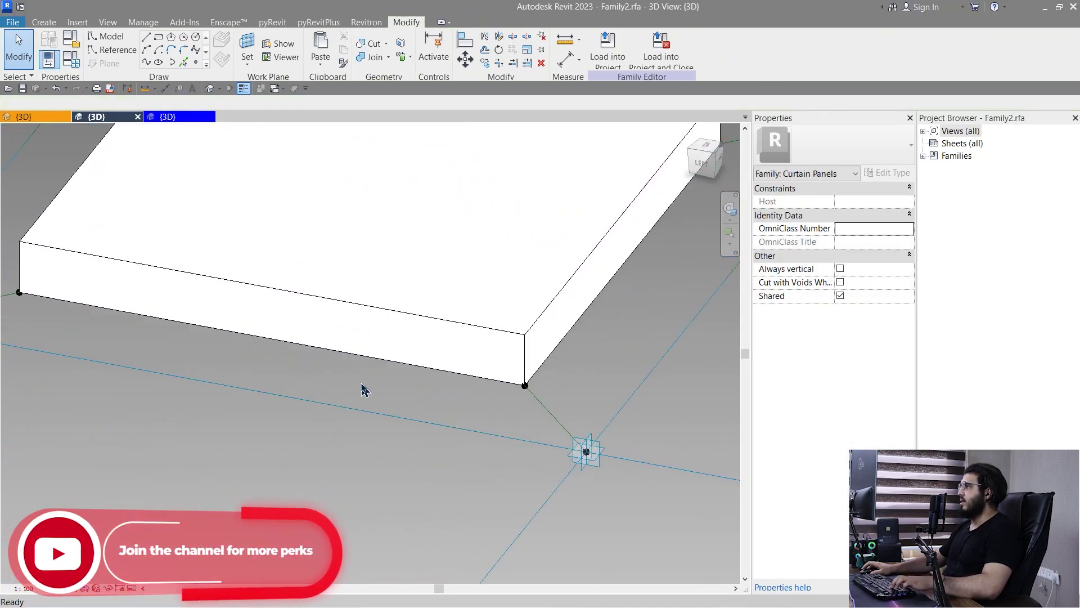
{"action": "key", "text": "w"}
{"action": "key", "text": "p"}
{"action": "left_click", "coordinate": [359, 345]}
{"action": "middle_click_drag", "start_coordinate": [362, 337], "coordinate": [459, 420]}
{"action": "key", "text": "d"}
{"action": "key", "text": "i"}
{"action": "left_click", "coordinate": [469, 355]}
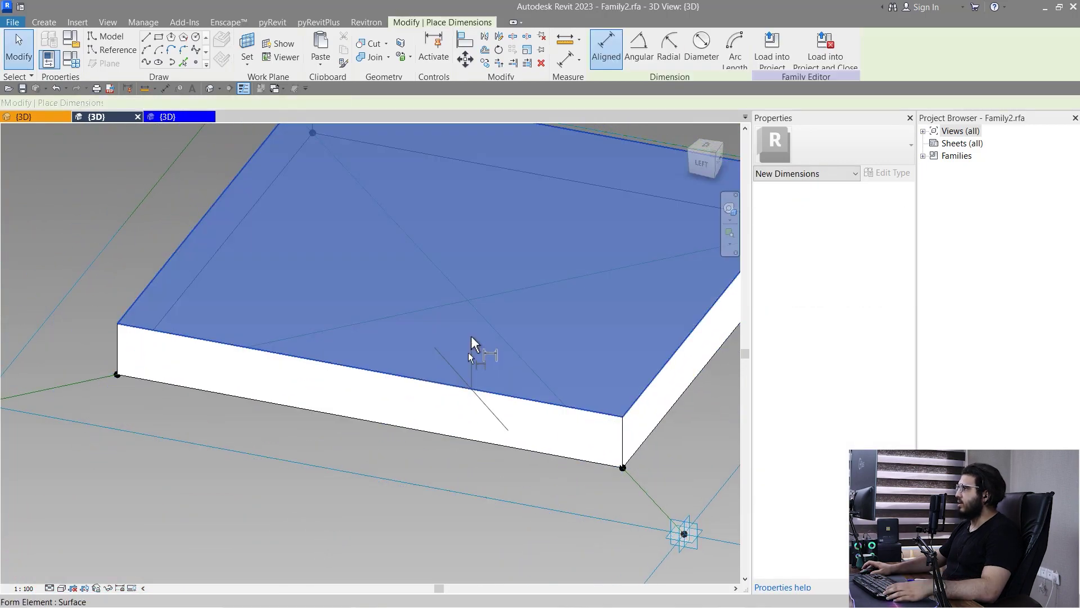
{"action": "middle_click_drag", "start_coordinate": [472, 484], "coordinate": [531, 444], "text": "shift"}
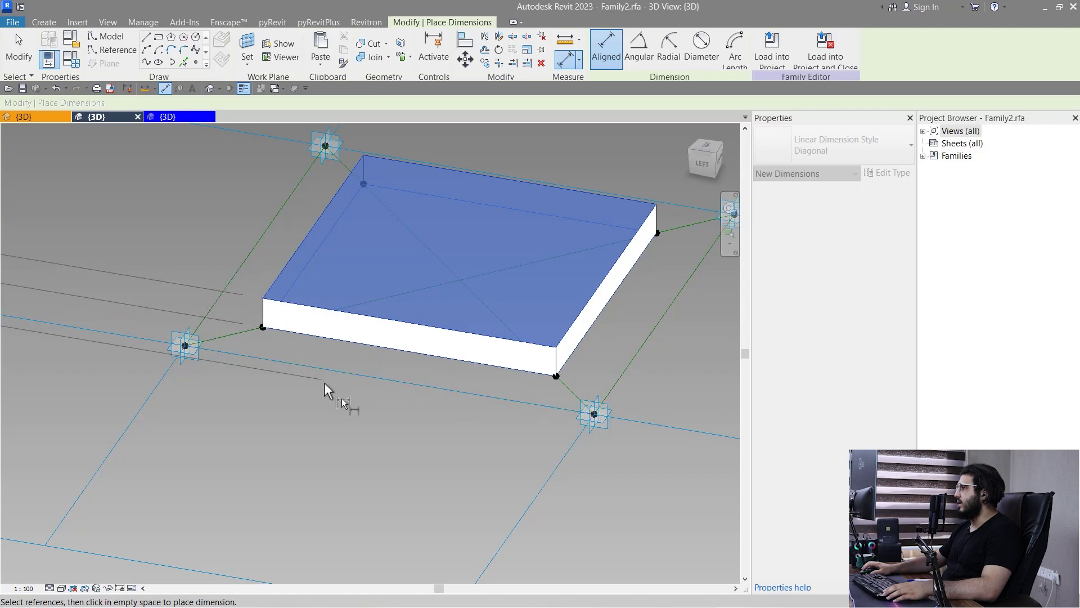
{"action": "left_click", "coordinate": [197, 299]}
{"action": "key", "text": "Escape"}
Label the thickness dimension with a new type family parameter named Tile Thickness, grouped under Dimensions
{"action": "left_click", "coordinate": [203, 298]}
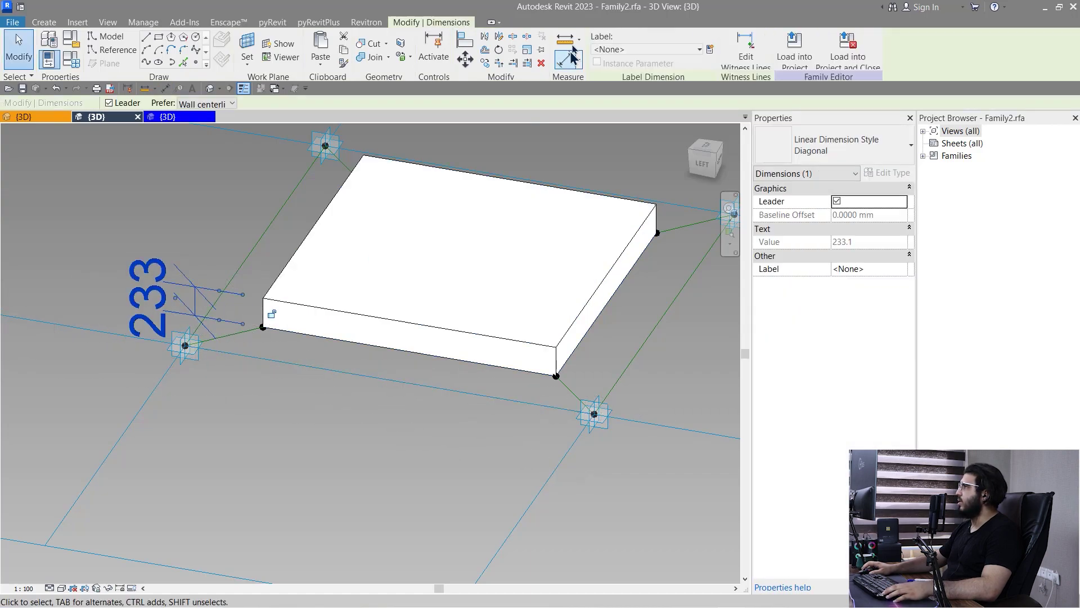
{"action": "left_click", "coordinate": [710, 49]}
{"action": "type", "text": "Tile Thickness"}
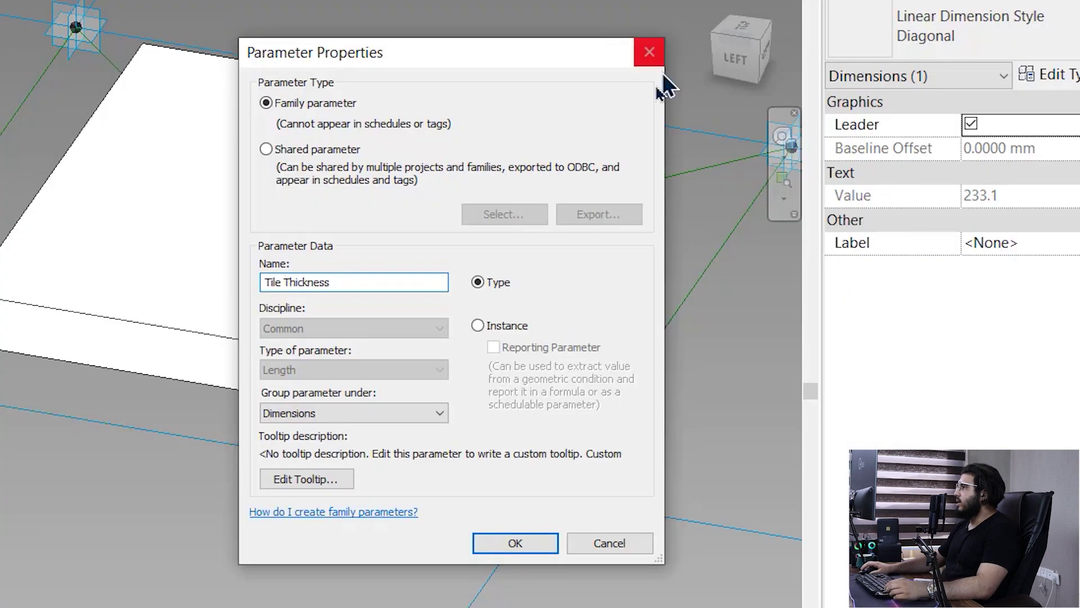
{"action": "left_click", "coordinate": [512, 543]}
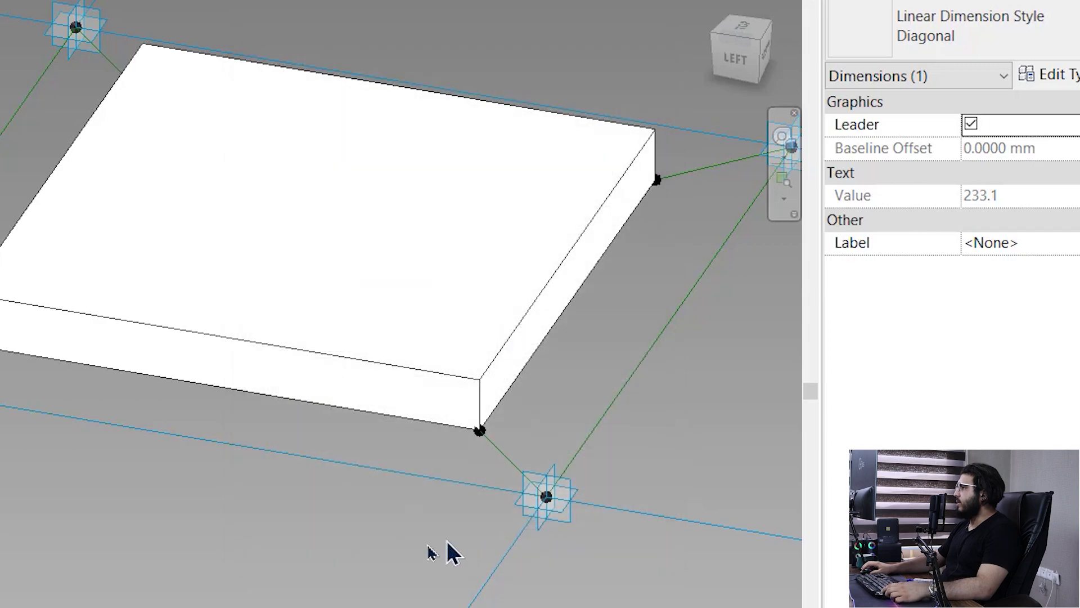
{"action": "left_click", "coordinate": [227, 528]}
{"action": "scroll", "coordinate": [226, 527], "scroll_direction": "down", "scroll_amount": 2}
{"action": "middle_click_drag", "start_coordinate": [226, 528], "coordinate": [264, 457]}
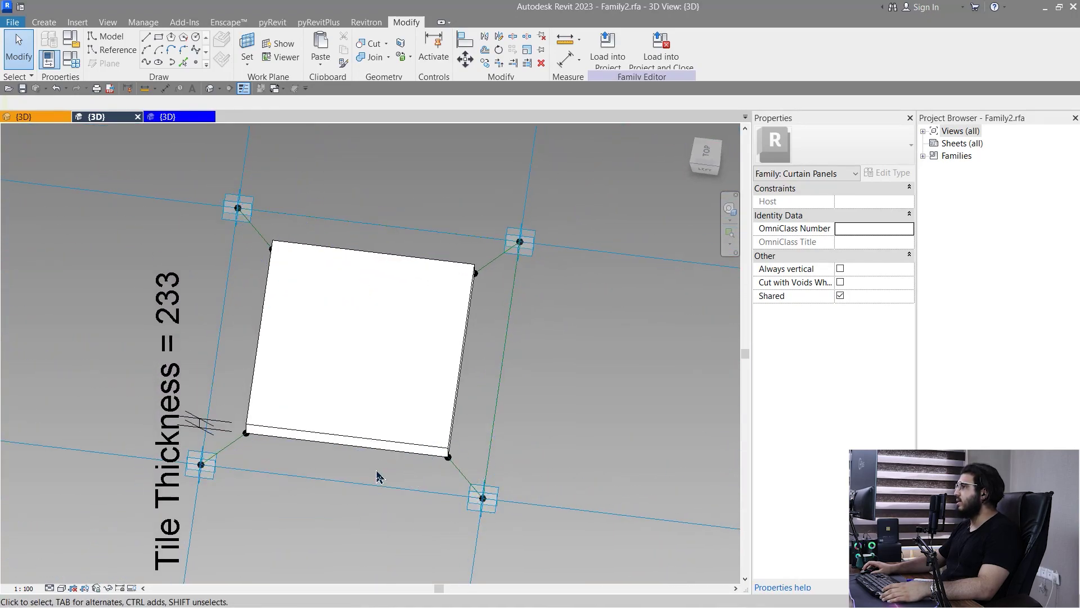
Create a flat surface form from the four outer reference lines surrounding the tile
{"action": "middle_click_drag", "start_coordinate": [291, 376], "coordinate": [348, 218], "text": "shift"}
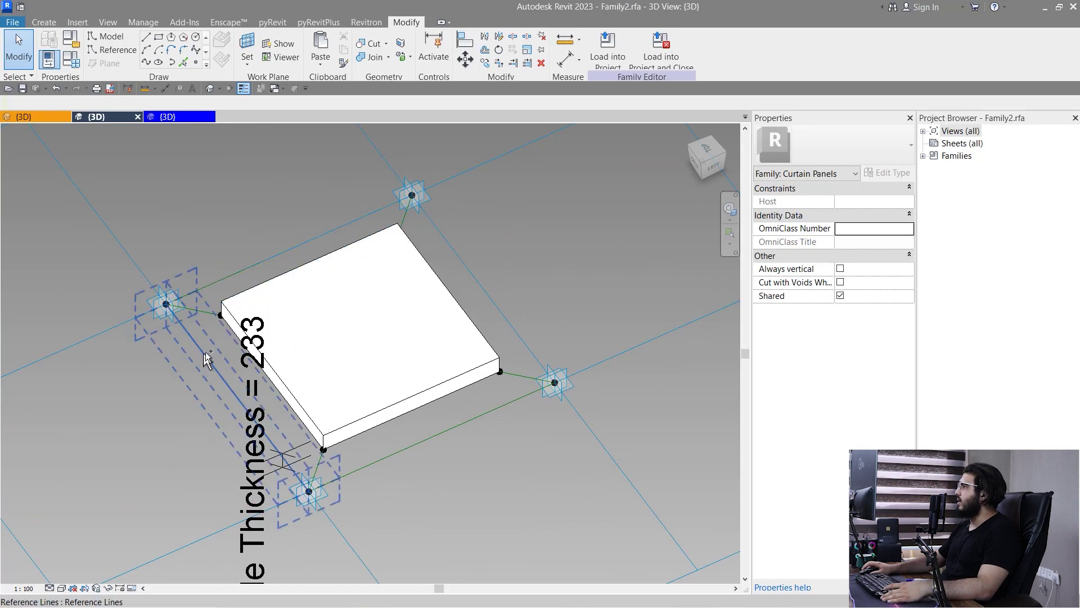
{"action": "left_click", "coordinate": [207, 359]}
{"action": "left_click", "coordinate": [242, 271], "text": "ctrl"}
{"action": "left_click", "coordinate": [488, 295], "text": "ctrl"}
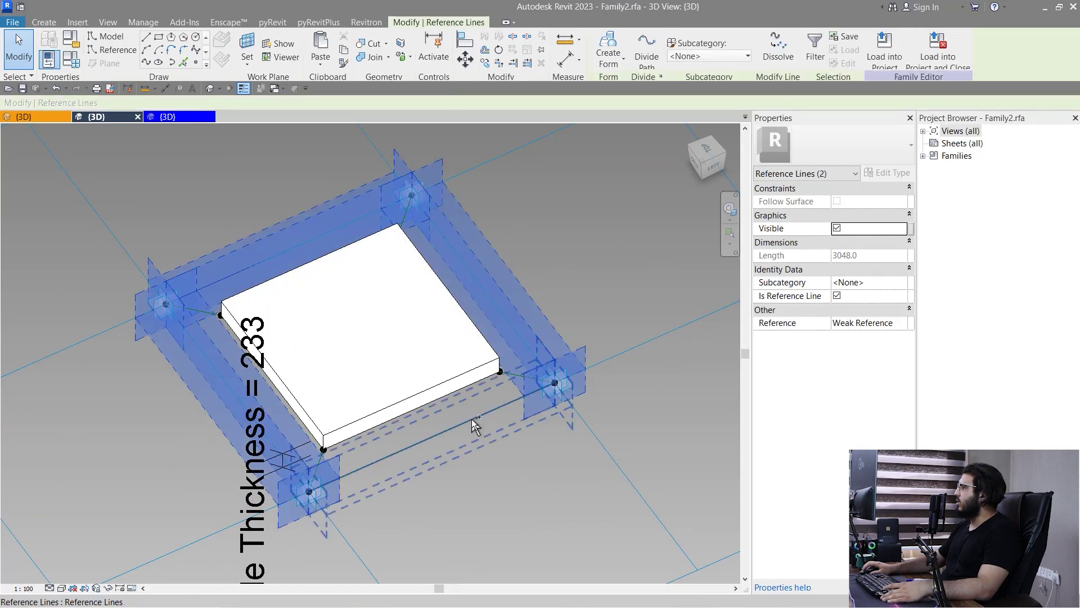
{"action": "left_click", "coordinate": [472, 418], "text": "ctrl"}
{"action": "middle_click_drag", "start_coordinate": [471, 506], "coordinate": [322, 77], "text": "shift"}
{"action": "middle_click_drag", "start_coordinate": [347, 359], "coordinate": [529, 507], "text": "shift"}
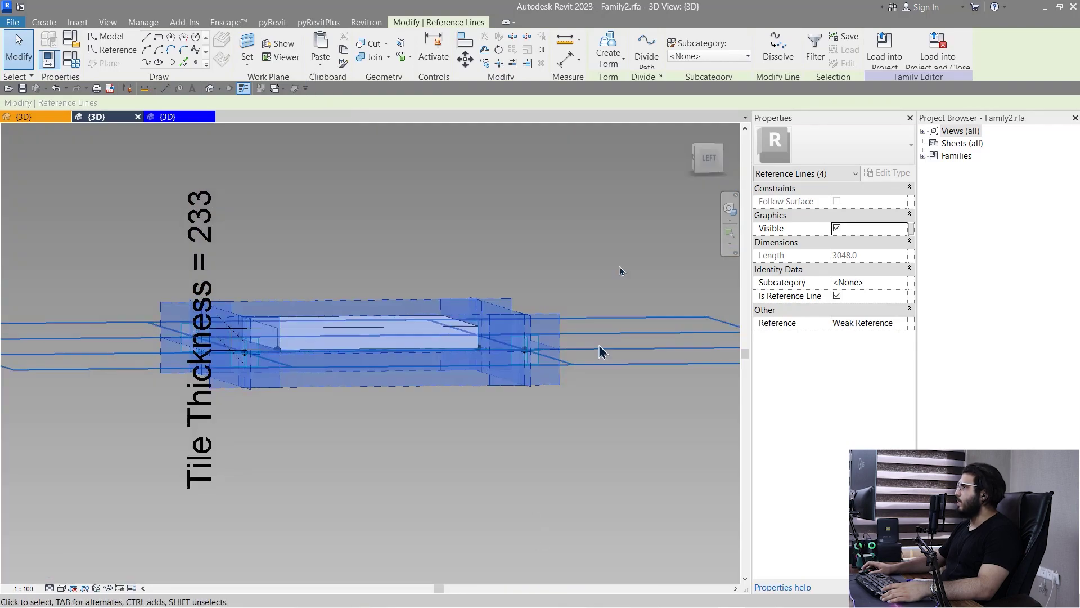
{"action": "left_click", "coordinate": [606, 46]}
{"action": "left_click", "coordinate": [328, 458]}
{"action": "middle_click_drag", "start_coordinate": [328, 458], "coordinate": [446, 381], "text": "shift"}
{"action": "left_click", "coordinate": [344, 470]}
{"action": "middle_click_drag", "start_coordinate": [344, 470], "coordinate": [391, 468], "text": "shift"}
{"action": "left_click", "coordinate": [597, 476]}
{"action": "middle_click_drag", "start_coordinate": [539, 346], "coordinate": [446, 441], "text": "shift"}
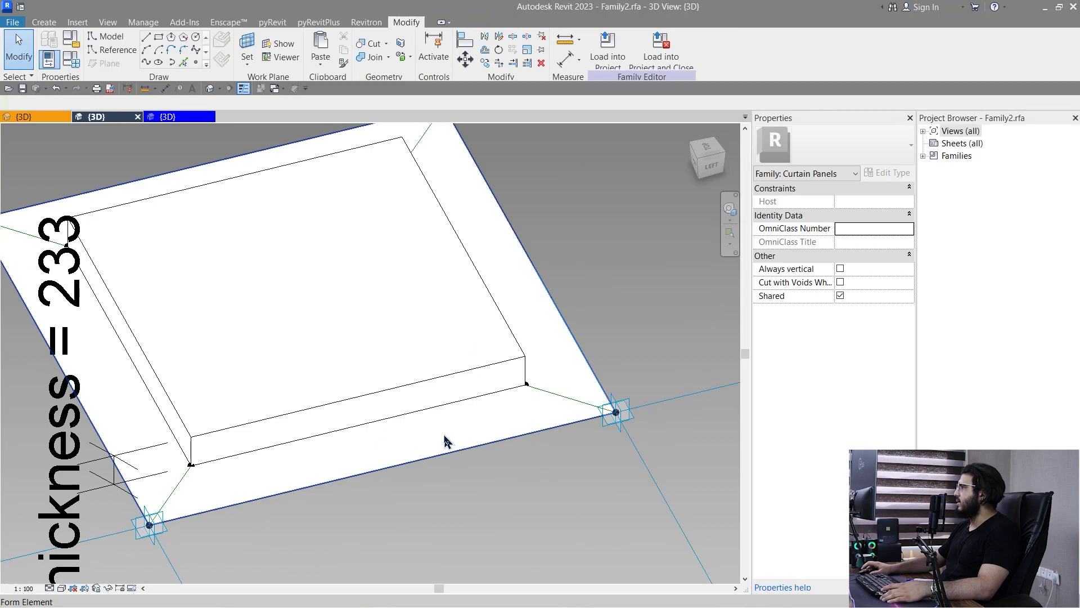
Associate the flat surface's material with a new family parameter named Grass
{"action": "left_click", "coordinate": [446, 441]}
{"action": "left_click", "coordinate": [912, 243]}
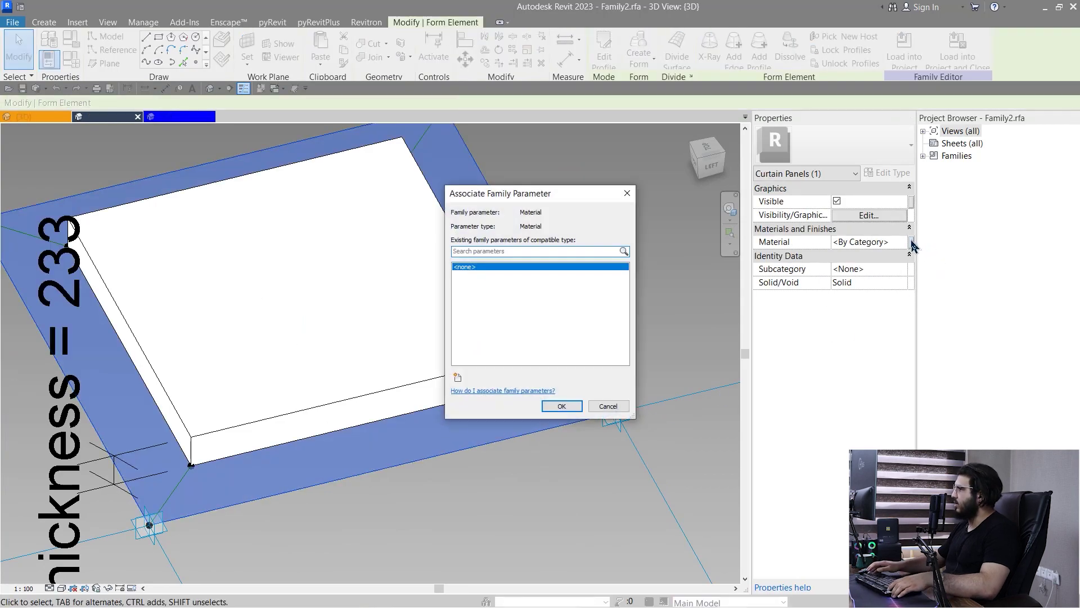
{"action": "left_click", "coordinate": [459, 378]}
{"action": "type", "text": "Grass"}
{"action": "left_click", "coordinate": [578, 443]}
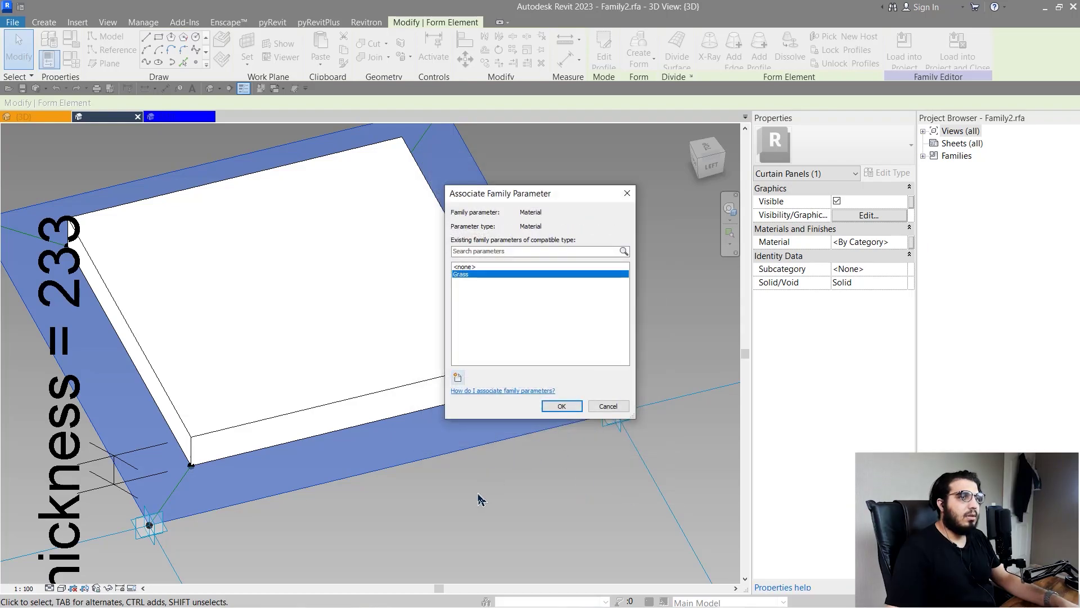
{"action": "left_click", "coordinate": [561, 406]}
{"action": "key", "text": "Escape"}
Associate the raised tile's material with a new type family parameter named Tile, grouped under Materials and Finishes
{"action": "left_click", "coordinate": [585, 397]}
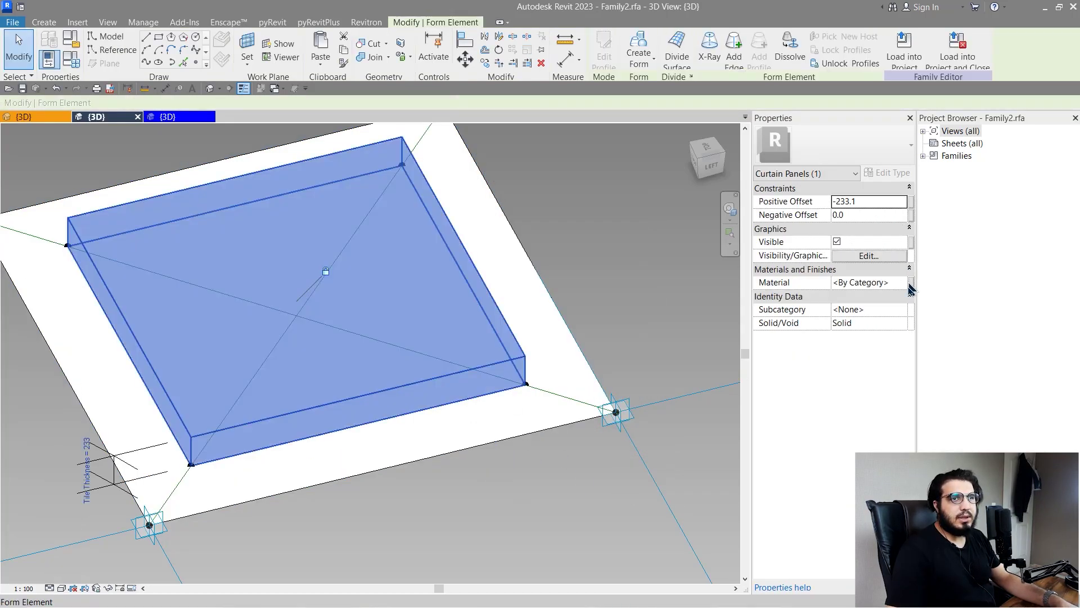
{"action": "left_click", "coordinate": [912, 282]}
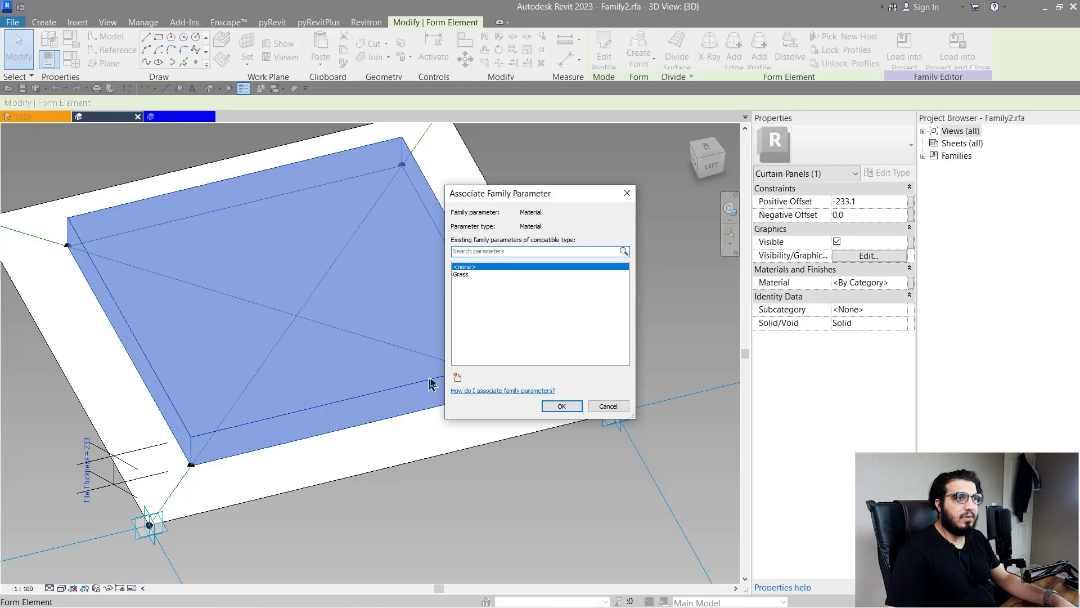
{"action": "left_click", "coordinate": [458, 377]}
{"action": "type", "text": "Tile"}
{"action": "key", "text": "Return"}
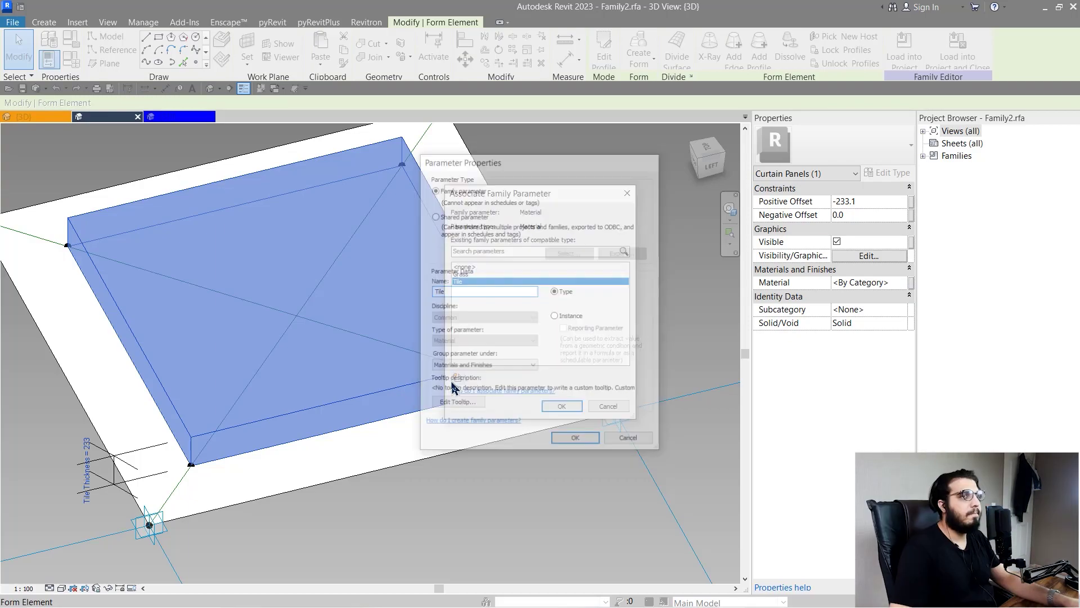
{"action": "left_click", "coordinate": [562, 405]}
{"action": "scroll", "coordinate": [434, 494], "scroll_direction": "down", "scroll_amount": 5}
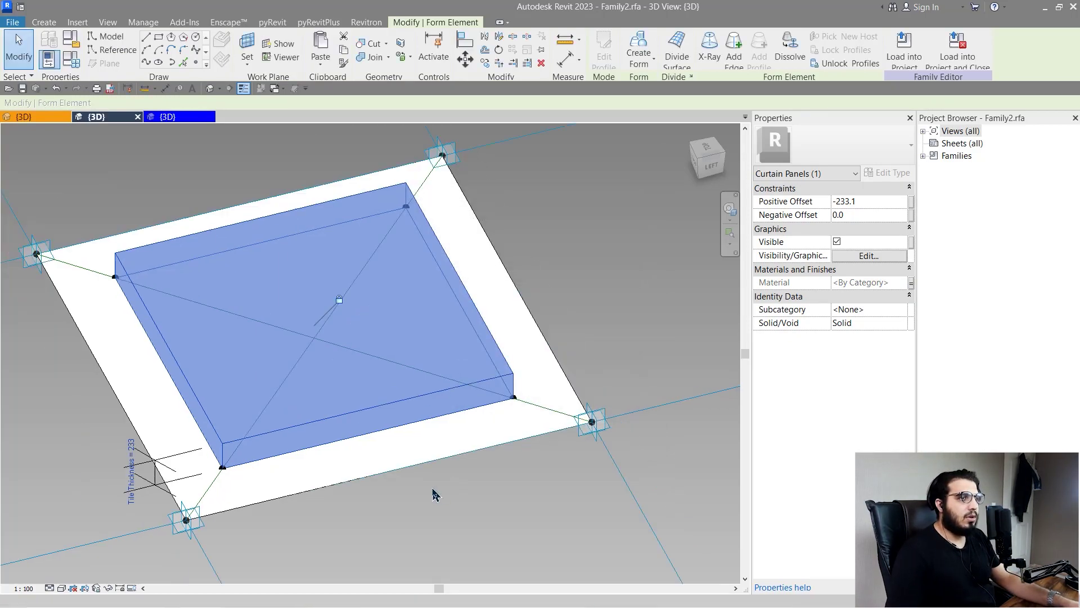
{"action": "key", "text": "Escape"}
In the GRASS TILE project, select the divided surface and review its panel type's grass material, tile material and thickness parameters
{"action": "middle_click_drag", "start_coordinate": [594, 365], "coordinate": [687, 393]}
{"action": "left_click", "coordinate": [46, 120]}
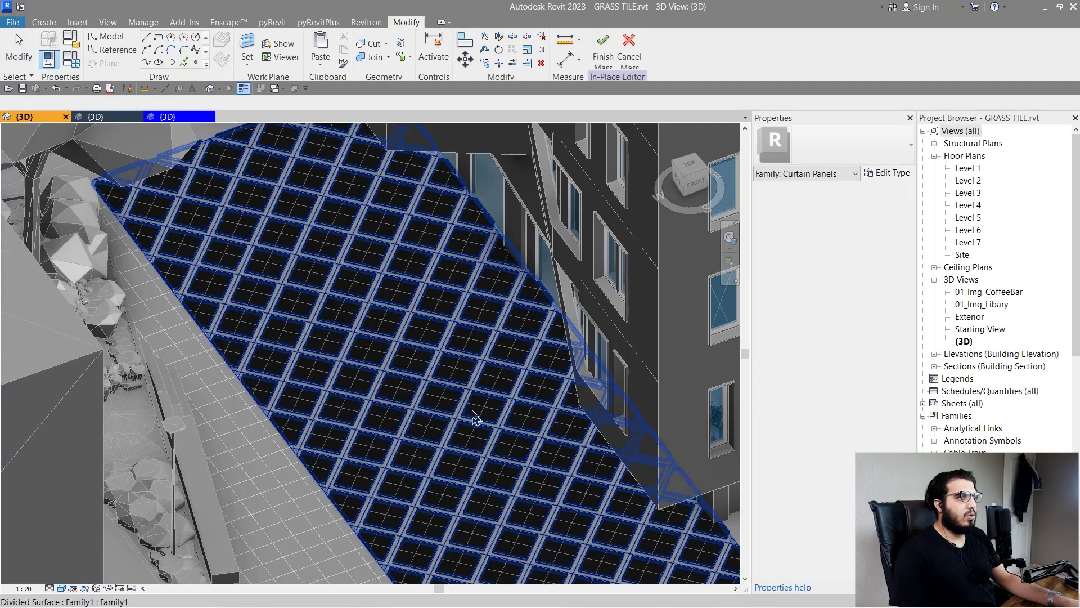
{"action": "scroll", "coordinate": [478, 424], "scroll_direction": "up", "scroll_amount": 5}
{"action": "scroll", "coordinate": [334, 296], "scroll_direction": "down", "scroll_amount": 3}
{"action": "left_click", "coordinate": [334, 296]}
{"action": "scroll", "coordinate": [335, 296], "scroll_direction": "up", "scroll_amount": 3}
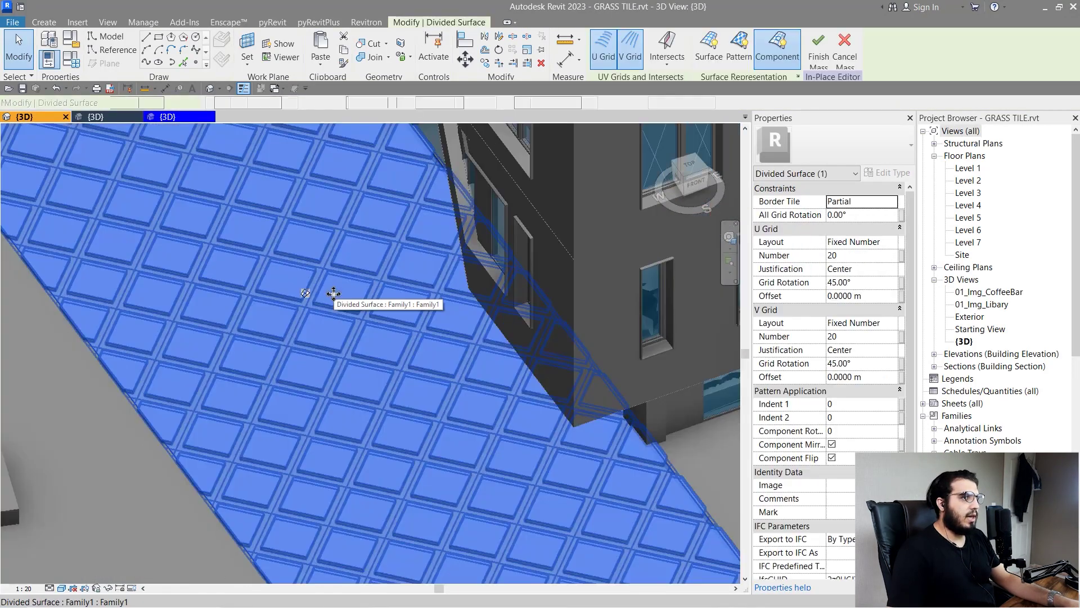
{"action": "middle_click_drag", "start_coordinate": [333, 293], "coordinate": [323, 207]}
{"action": "scroll", "coordinate": [323, 207], "scroll_direction": "down", "scroll_amount": 2}
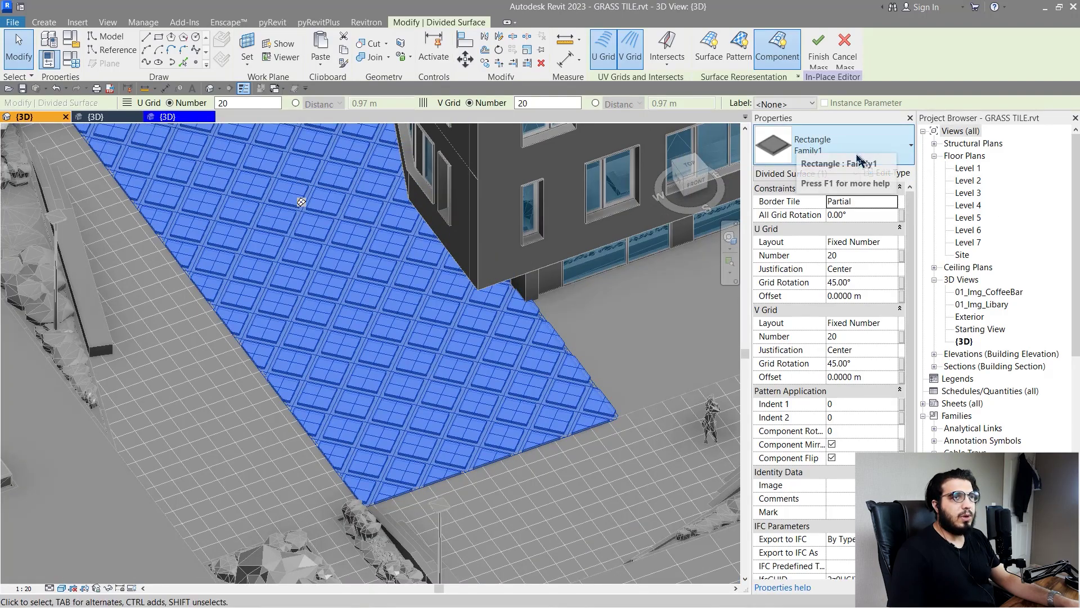
{"action": "middle_click_drag", "start_coordinate": [542, 376], "coordinate": [503, 388]}
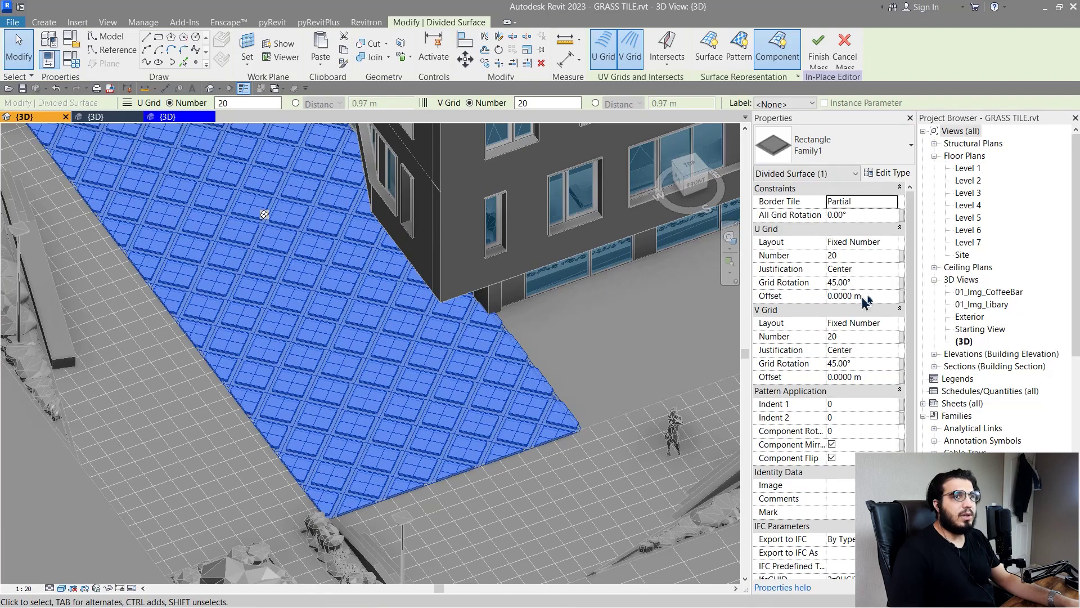
{"action": "middle_click_drag", "start_coordinate": [448, 411], "coordinate": [518, 422]}
{"action": "scroll", "coordinate": [554, 436], "scroll_direction": "up", "scroll_amount": 1}
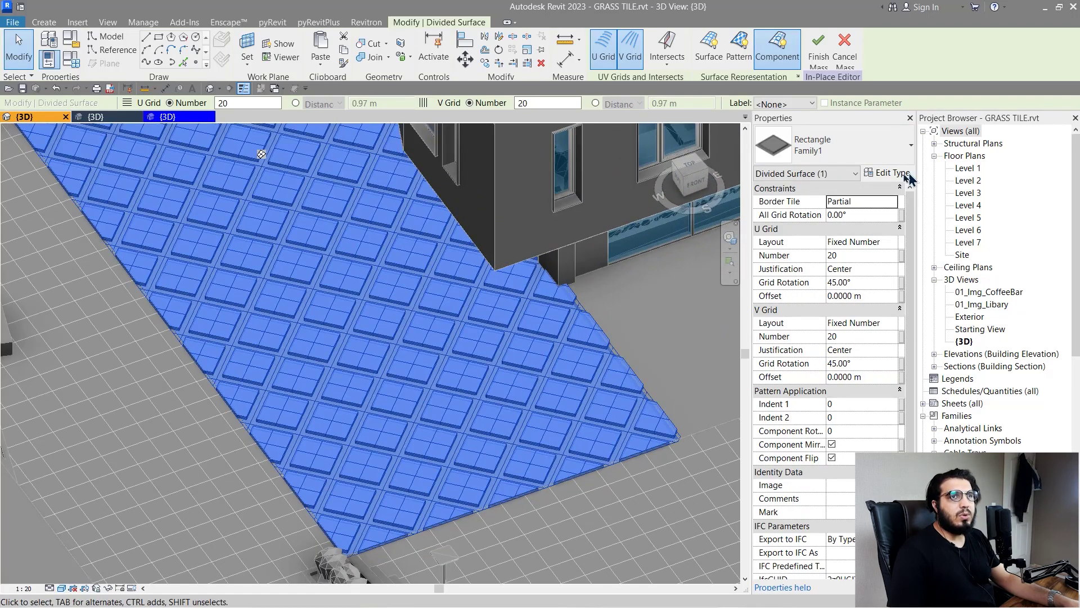
{"action": "left_click", "coordinate": [898, 174]}
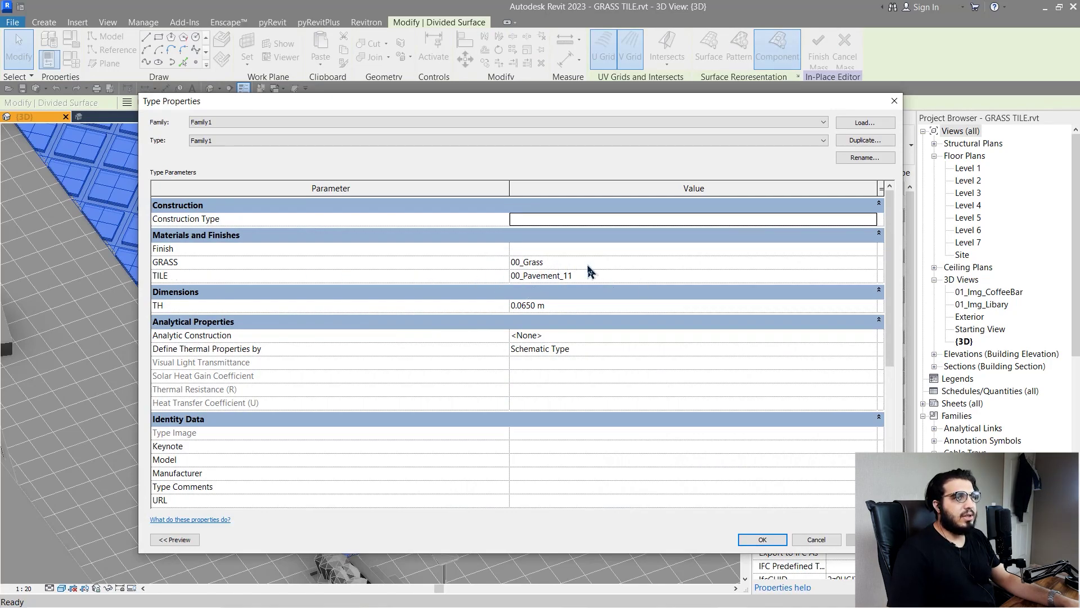
{"action": "left_click", "coordinate": [895, 101]}
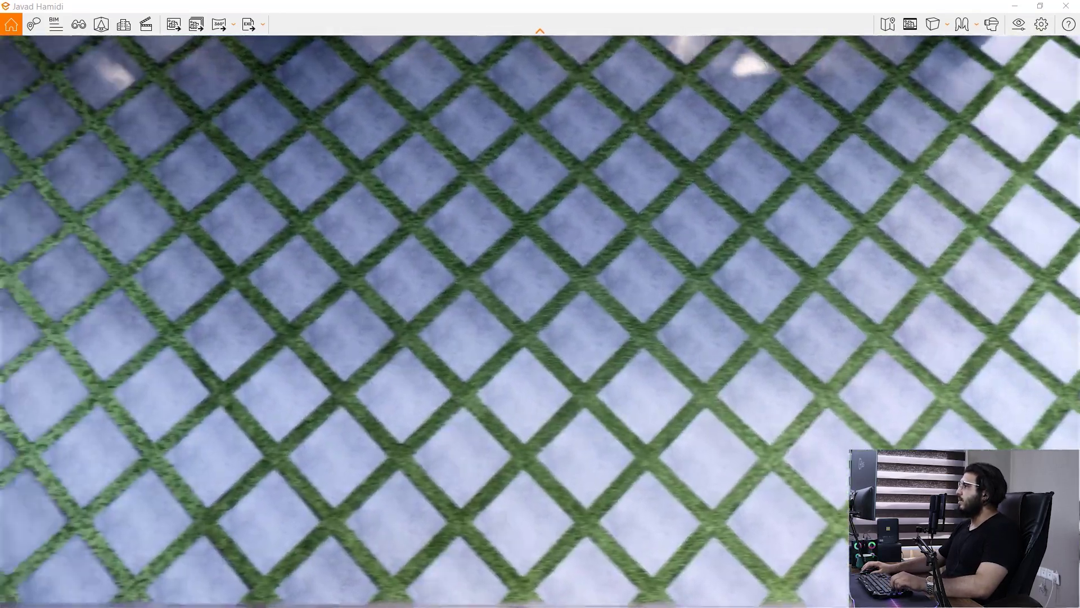
View the grass-jointed paving in the Enscape live render and examine the tiles and joints up close in 1.png
{"action": "key", "text": "s"}
{"action": "key", "text": "w"}
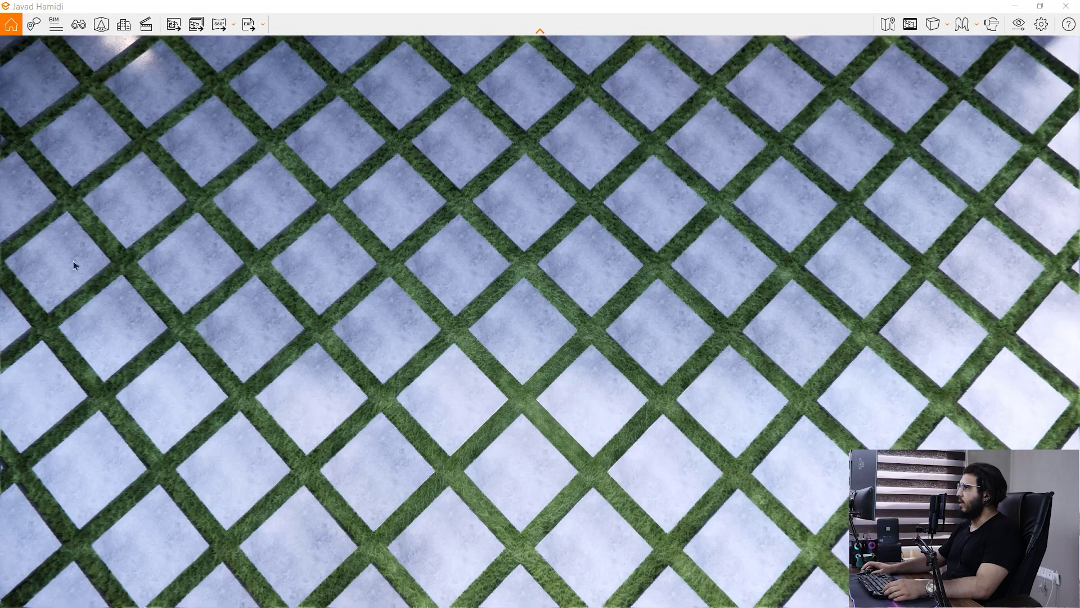
{"action": "key", "text": "alt+Tab"}
{"action": "scroll", "coordinate": [518, 523], "scroll_direction": "up", "scroll_amount": 8}
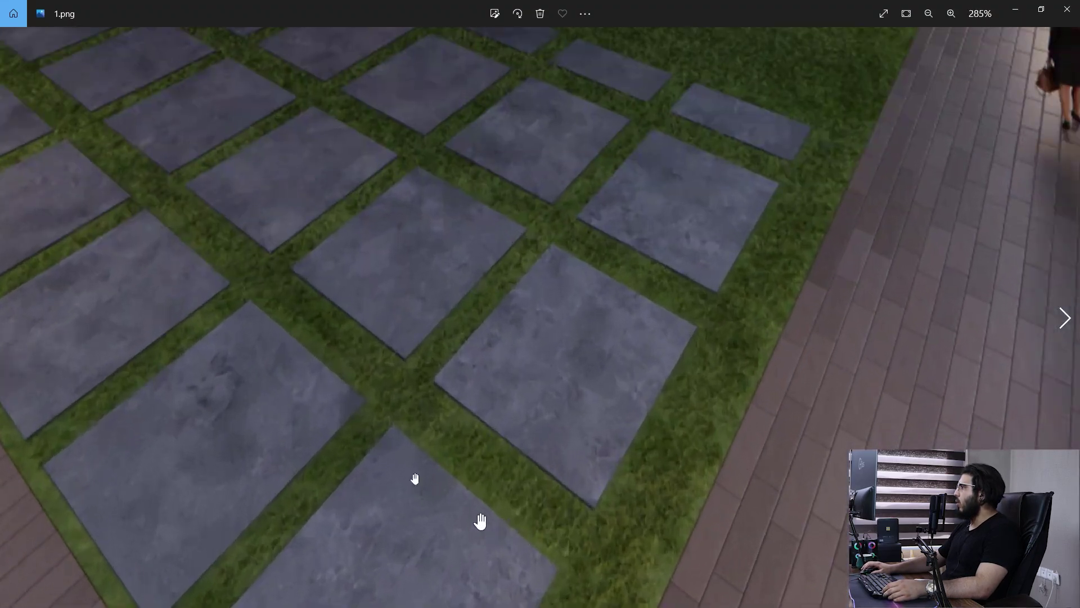
{"action": "scroll", "coordinate": [480, 521], "scroll_direction": "down", "scroll_amount": 5}
{"action": "scroll", "coordinate": [545, 297], "scroll_direction": "up", "scroll_amount": 3}
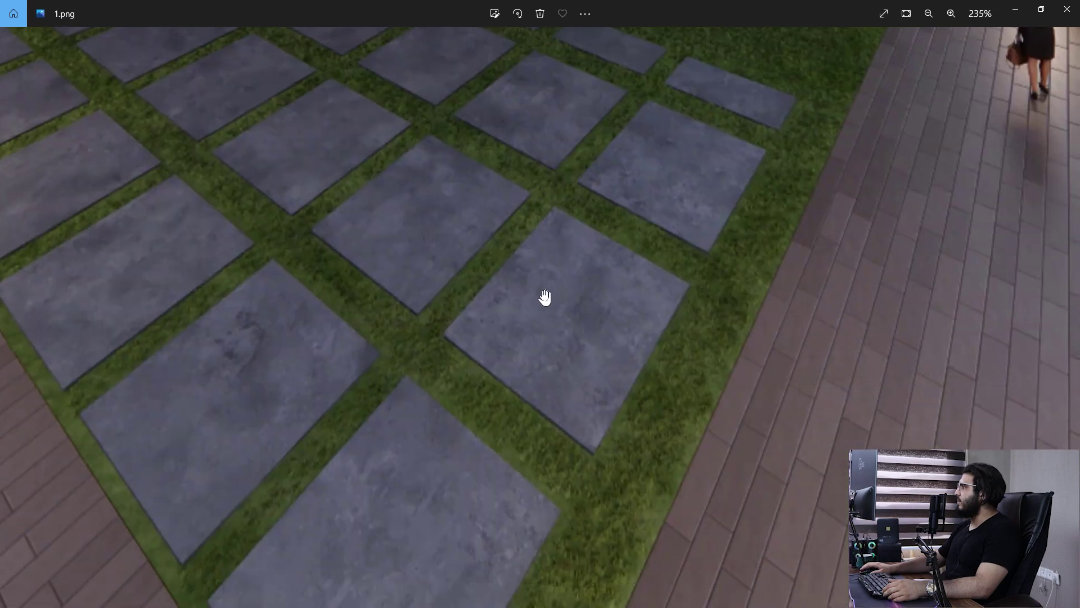
{"action": "scroll", "coordinate": [643, 328], "scroll_direction": "down", "scroll_amount": 3}
{"action": "left_click_drag", "start_coordinate": [399, 200], "coordinate": [500, 278]}
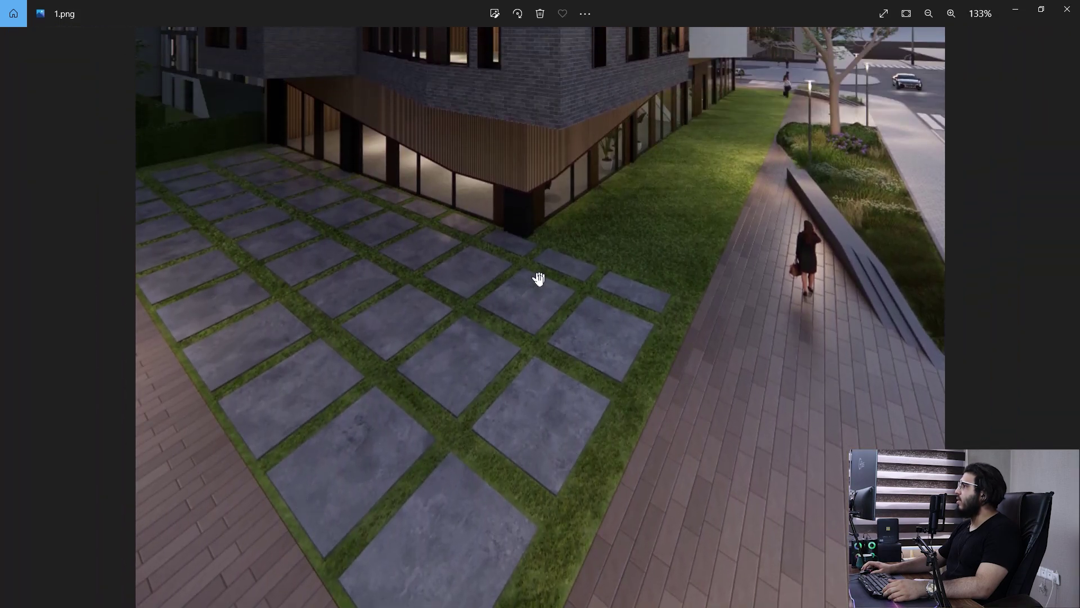
{"action": "scroll", "coordinate": [355, 259], "scroll_direction": "up", "scroll_amount": 3}
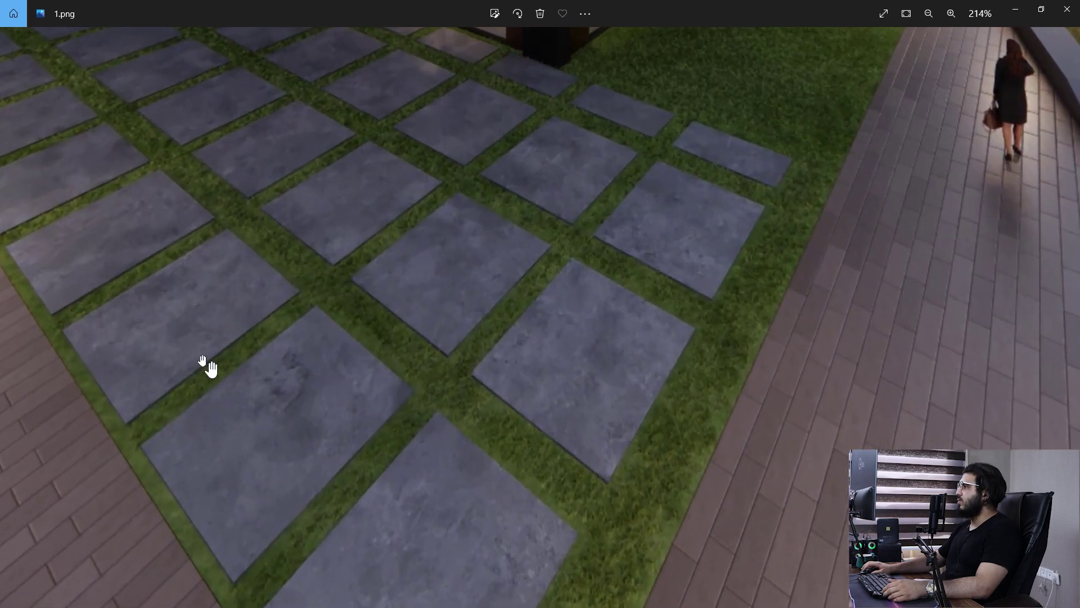
{"action": "left_click_drag", "start_coordinate": [211, 368], "coordinate": [519, 527]}
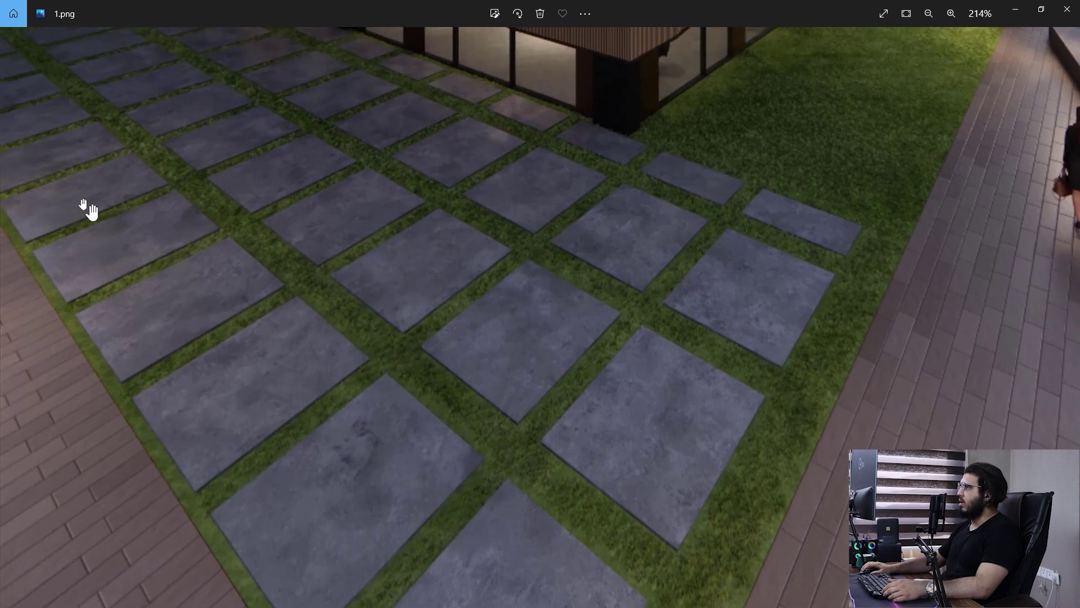
{"action": "left_click_drag", "start_coordinate": [88, 208], "coordinate": [557, 454]}
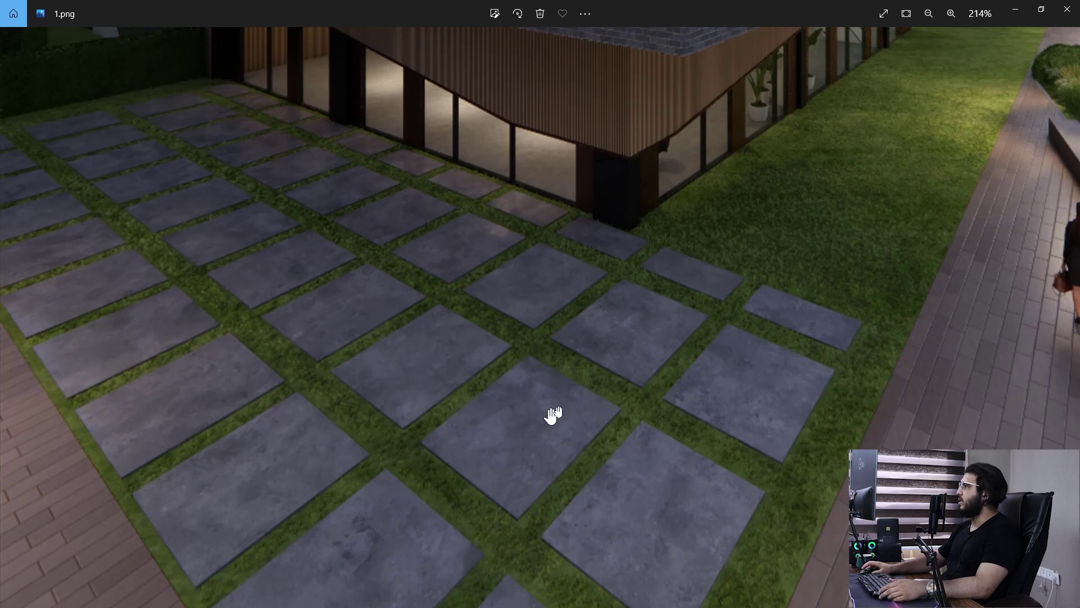
Browse the rendered images from 2.png to 5.png, examine the raised tiles and grass joints, and close the image viewer
{"action": "left_click", "coordinate": [1067, 9]}
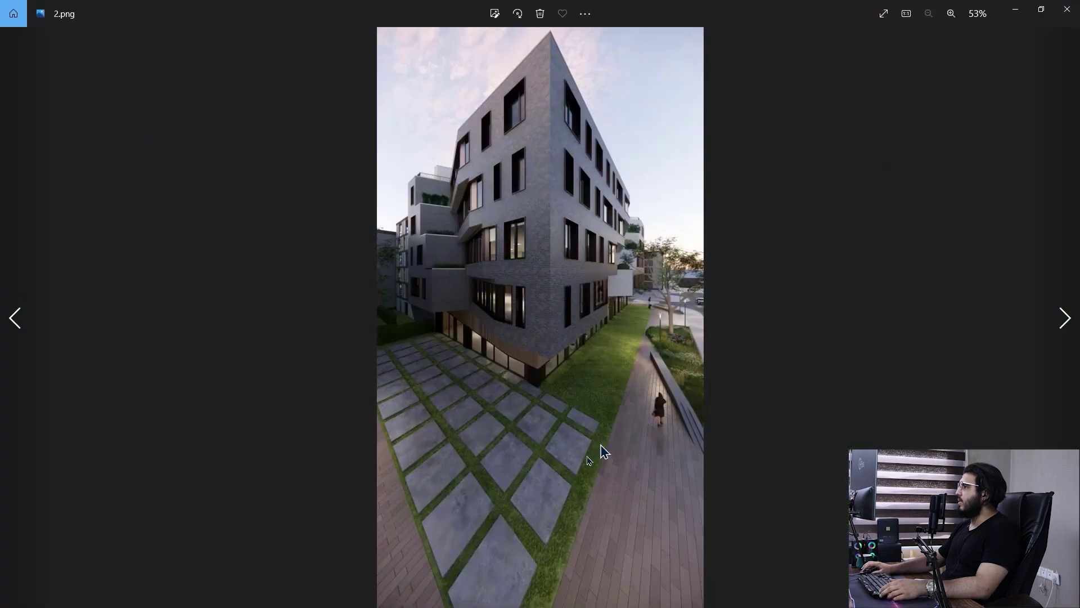
{"action": "scroll", "coordinate": [542, 511], "scroll_direction": "up", "scroll_amount": 3}
{"action": "key", "text": "Right"}
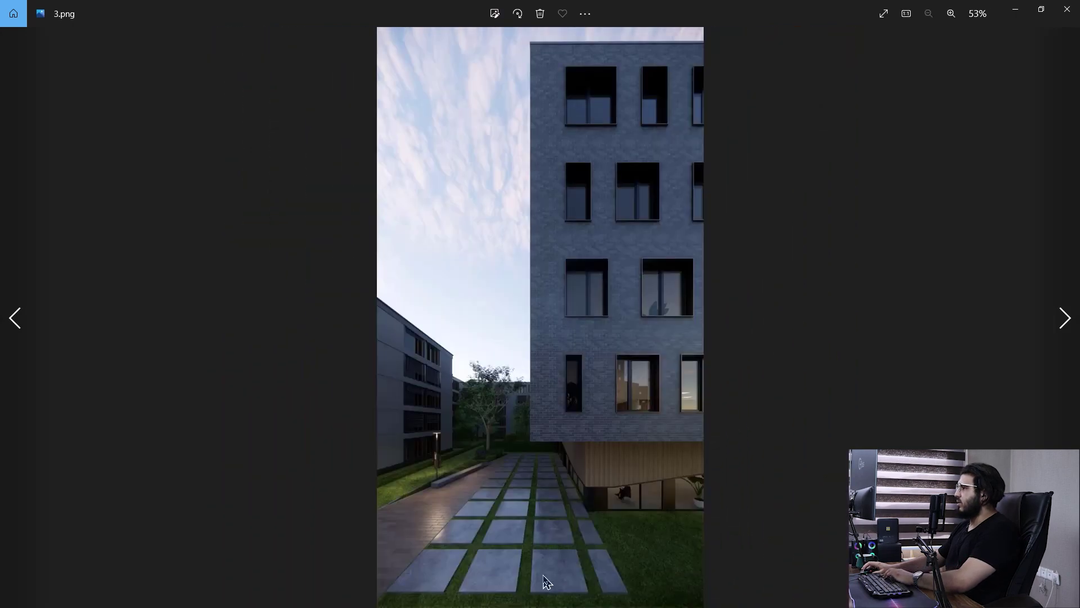
{"action": "scroll", "coordinate": [545, 581], "scroll_direction": "up", "scroll_amount": 3}
{"action": "scroll", "coordinate": [552, 340], "scroll_direction": "down", "scroll_amount": 3}
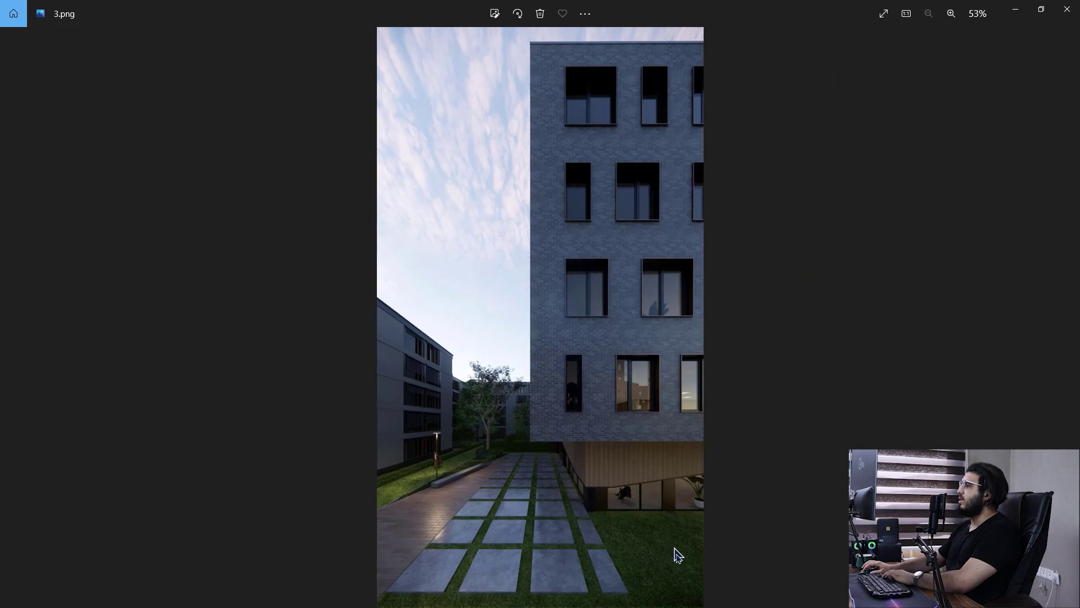
{"action": "key", "text": "Right"}
{"action": "key", "text": "Right"}
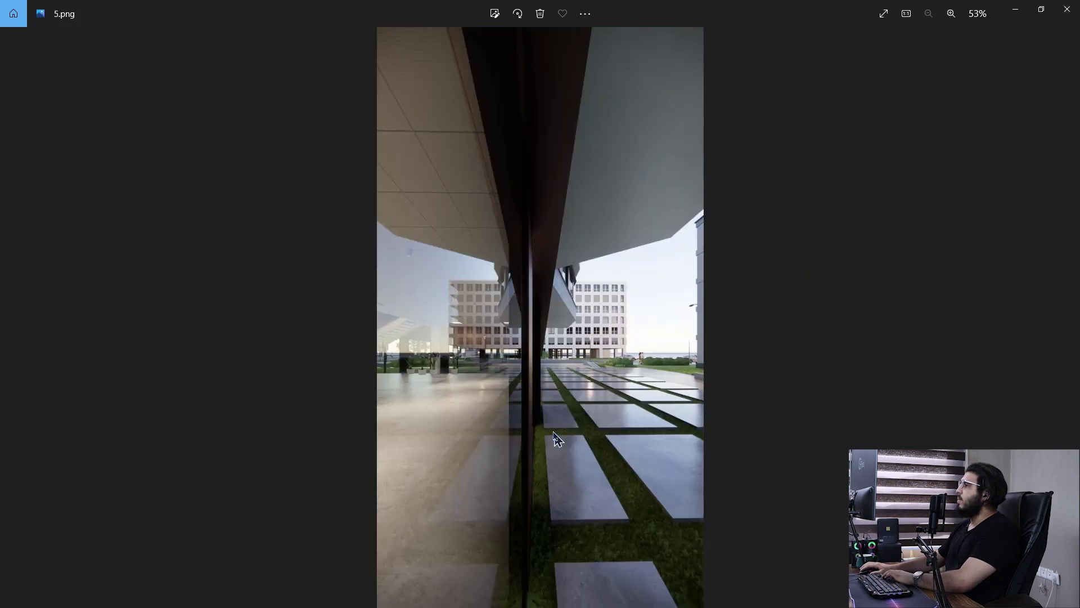
{"action": "scroll", "coordinate": [554, 438], "scroll_direction": "up", "scroll_amount": 5}
{"action": "scroll", "coordinate": [582, 337], "scroll_direction": "down", "scroll_amount": 3}
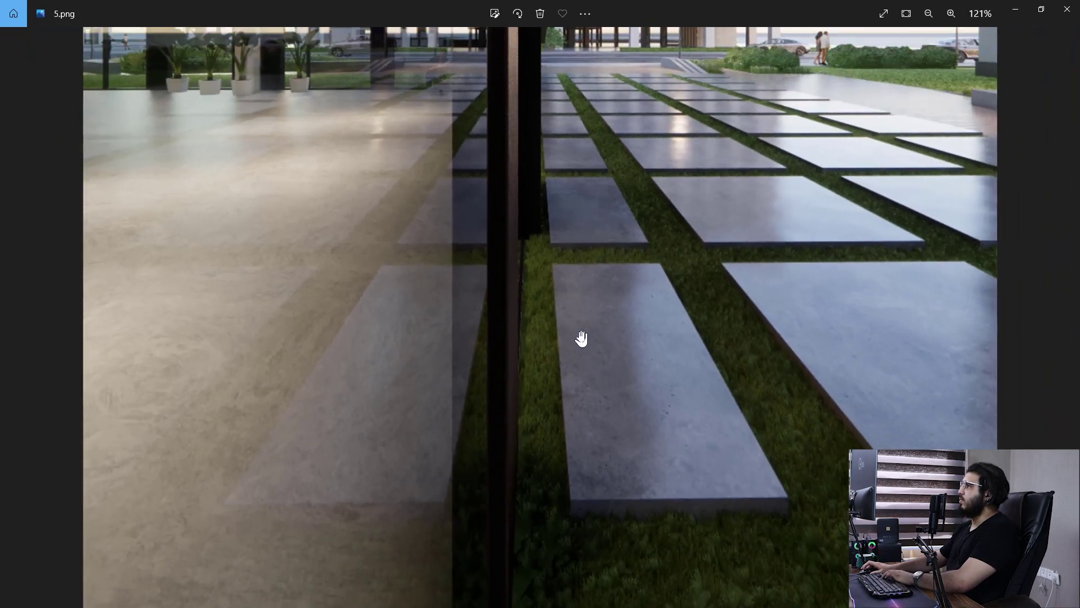
{"action": "scroll", "coordinate": [582, 338], "scroll_direction": "down", "scroll_amount": 2}
{"action": "left_click_drag", "start_coordinate": [584, 341], "coordinate": [623, 431]}
{"action": "left_click_drag", "start_coordinate": [619, 326], "coordinate": [643, 472]}
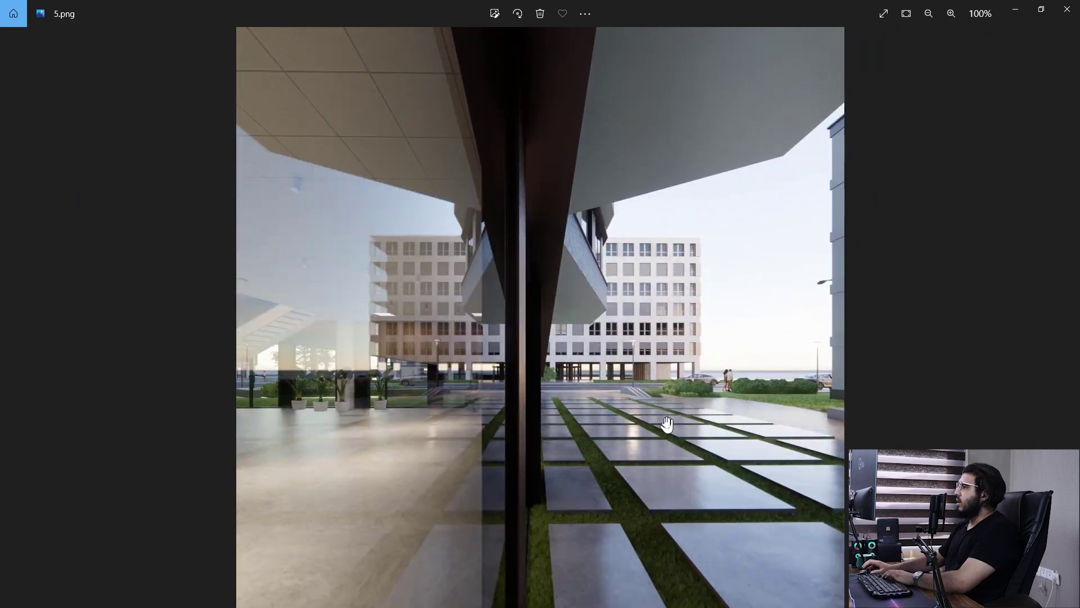
{"action": "scroll", "coordinate": [666, 422], "scroll_direction": "down", "scroll_amount": 3}
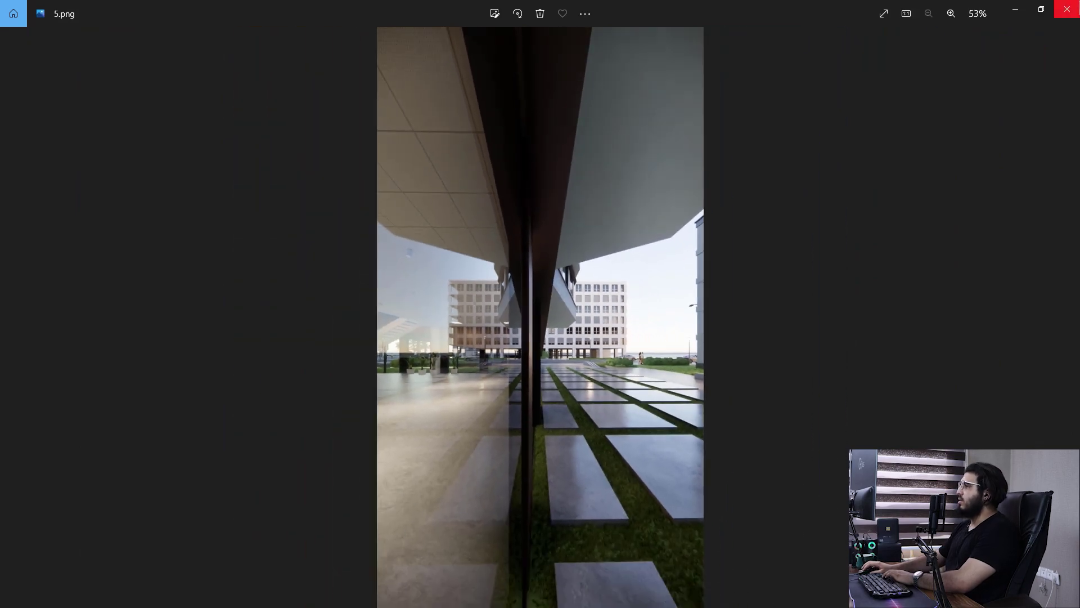
{"action": "left_click", "coordinate": [1077, 5]}
View the whole paved area in the Enscape live render and inspect the finished paving mass in Revit
{"action": "scroll", "coordinate": [650, 321], "scroll_direction": "down", "scroll_amount": 5}
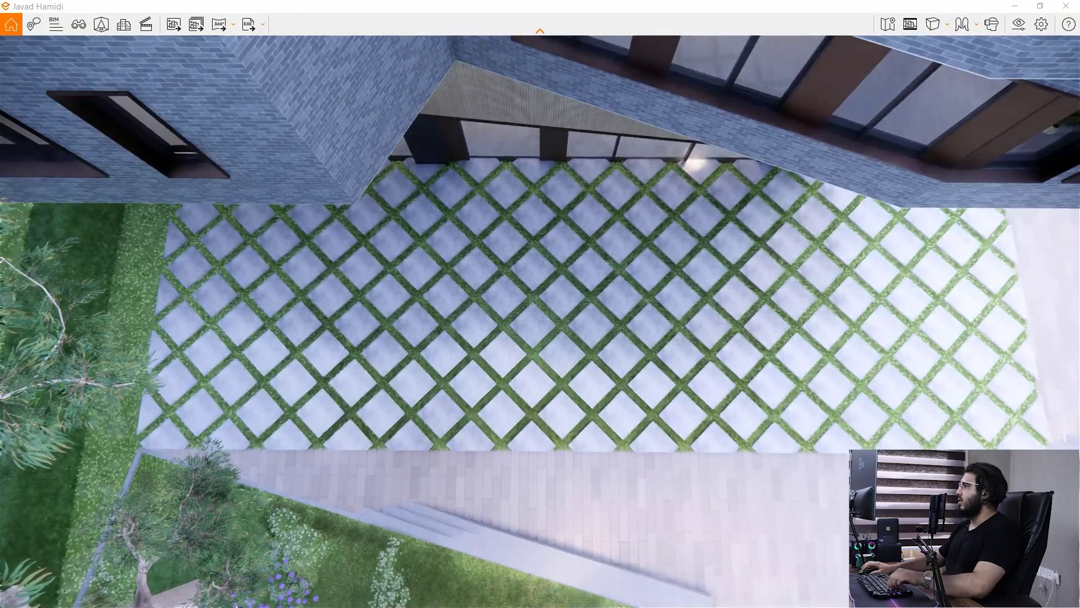
{"action": "left_click_drag", "start_coordinate": [650, 321], "coordinate": [541, 209]}
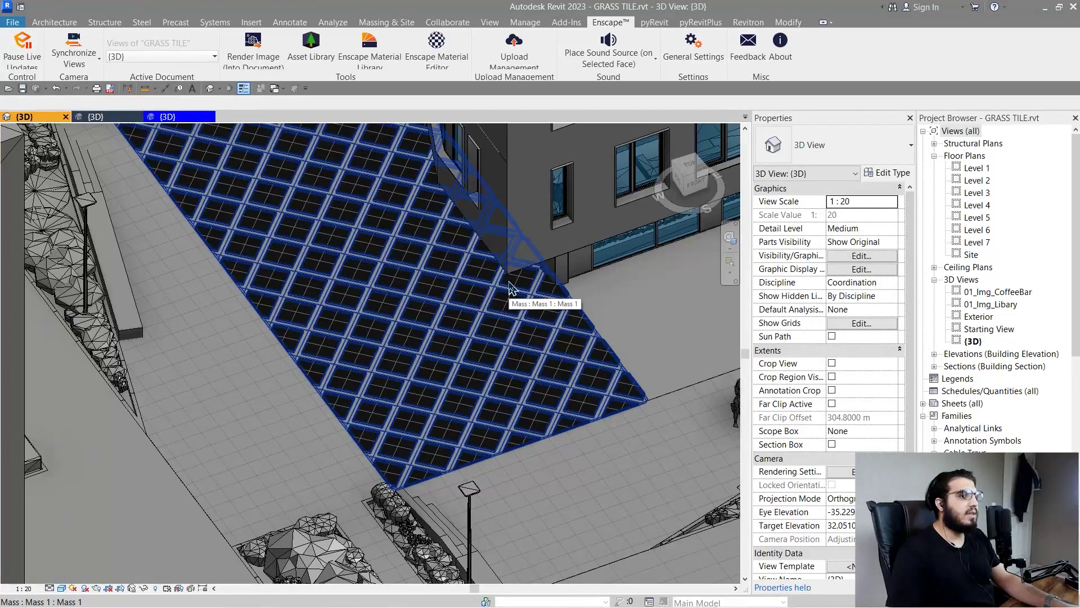
{"action": "scroll", "coordinate": [510, 288], "scroll_direction": "up", "scroll_amount": 5}
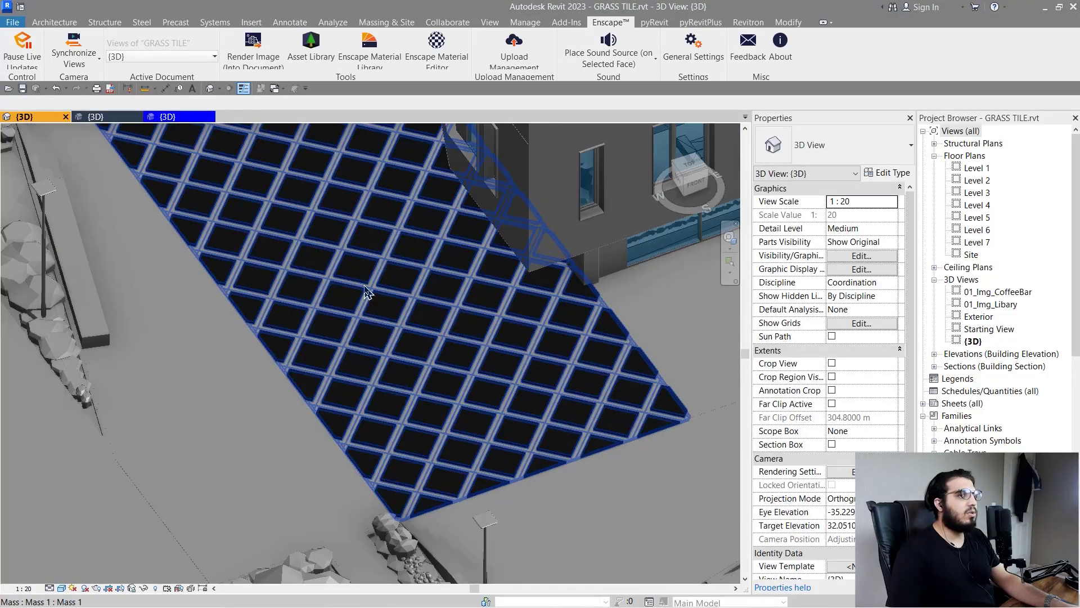
{"action": "scroll", "coordinate": [437, 348], "scroll_direction": "down", "scroll_amount": 2}
{"action": "scroll", "coordinate": [495, 439], "scroll_direction": "up", "scroll_amount": 4}
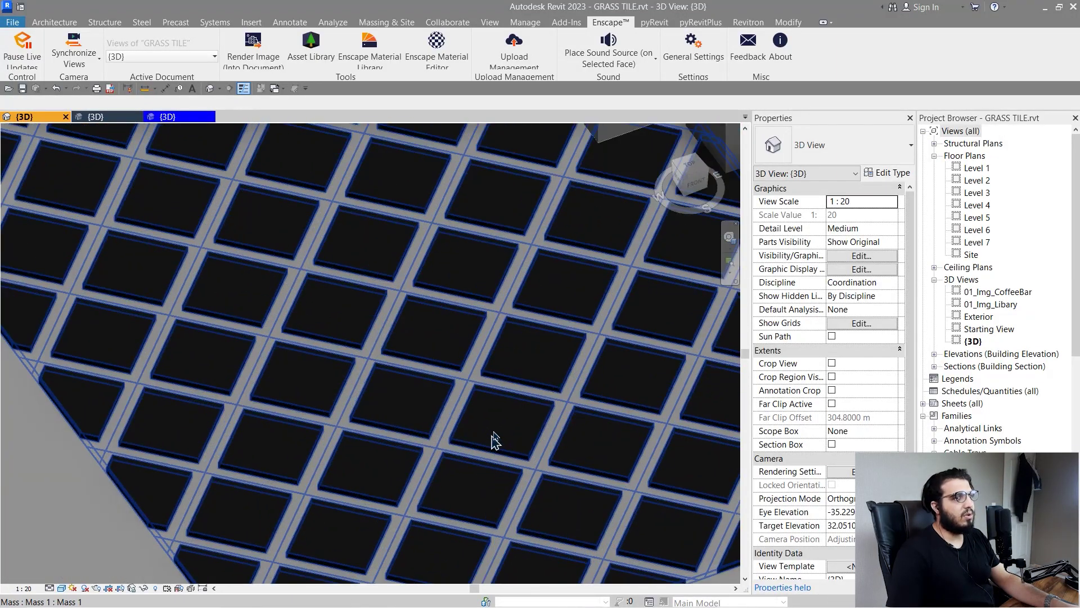
Examine the diagonal tile grid of the paving mass in the 3D view, up close and along the building
{"action": "scroll", "coordinate": [497, 424], "scroll_direction": "down", "scroll_amount": 1}
{"action": "mouse_move", "coordinate": [497, 424]}
{"action": "middle_mouse_down"}
{"action": "mouse_move", "coordinate": [406, 406]}
{"action": "mouse_move", "coordinate": [484, 436]}
{"action": "mouse_move", "coordinate": [354, 403]}
{"action": "mouse_move", "coordinate": [508, 442]}
{"action": "middle_mouse_up"}
{"action": "scroll", "coordinate": [499, 446], "scroll_direction": "up", "scroll_amount": 3}
{"action": "scroll", "coordinate": [499, 446], "scroll_direction": "down", "scroll_amount": 3}
{"action": "scroll", "coordinate": [508, 440], "scroll_direction": "down", "scroll_amount": 3}
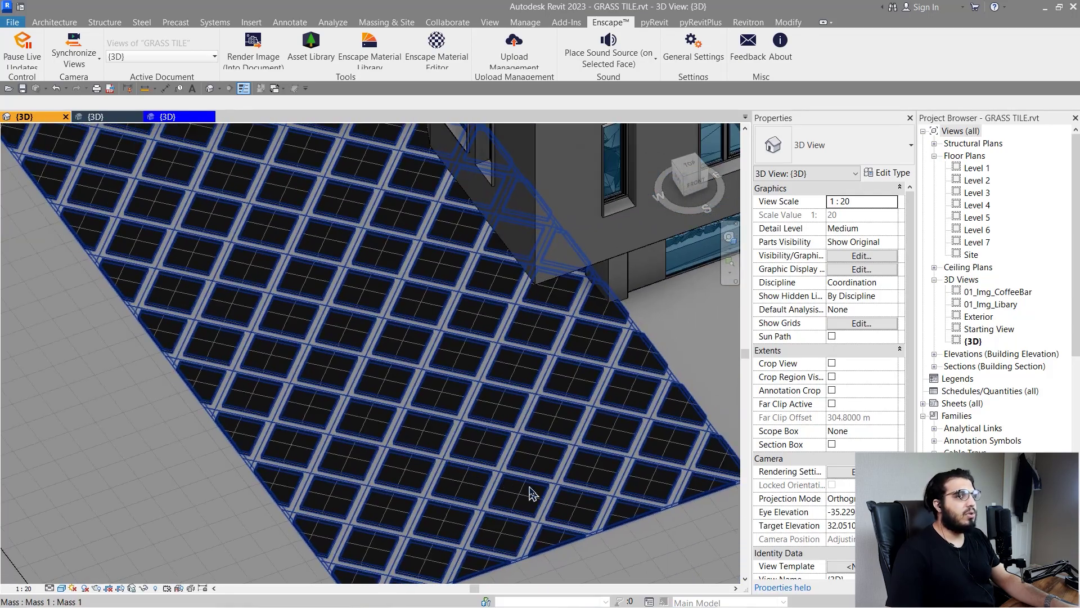
{"action": "scroll", "coordinate": [531, 495], "scroll_direction": "up", "scroll_amount": 2}
{"action": "scroll", "coordinate": [552, 504], "scroll_direction": "down", "scroll_amount": 2}
{"action": "middle_click_drag", "start_coordinate": [541, 496], "coordinate": [498, 484]}
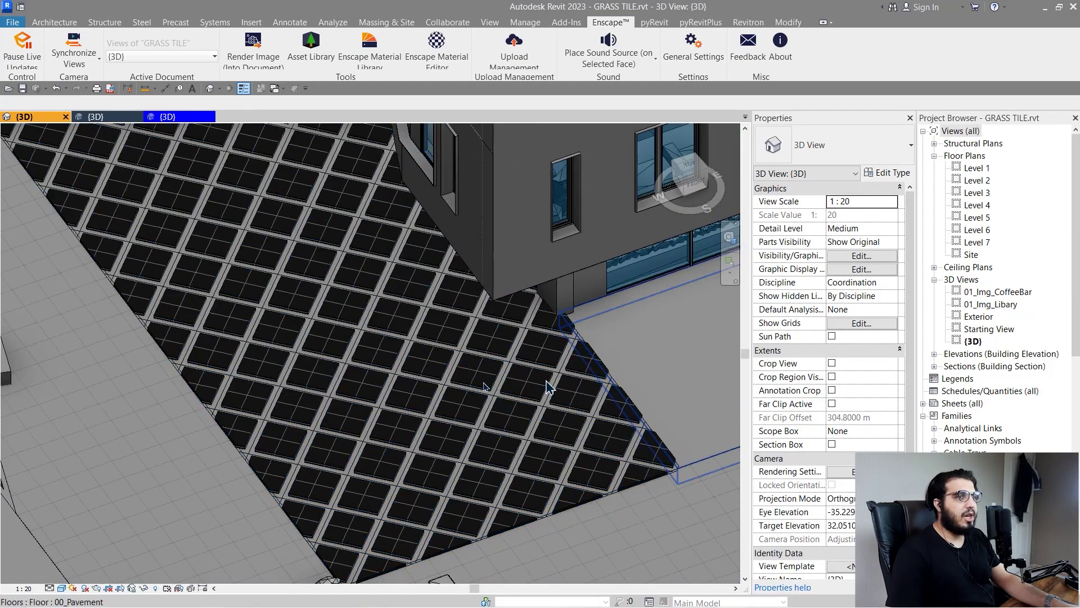
{"action": "middle_click_drag", "start_coordinate": [384, 304], "coordinate": [354, 299]}
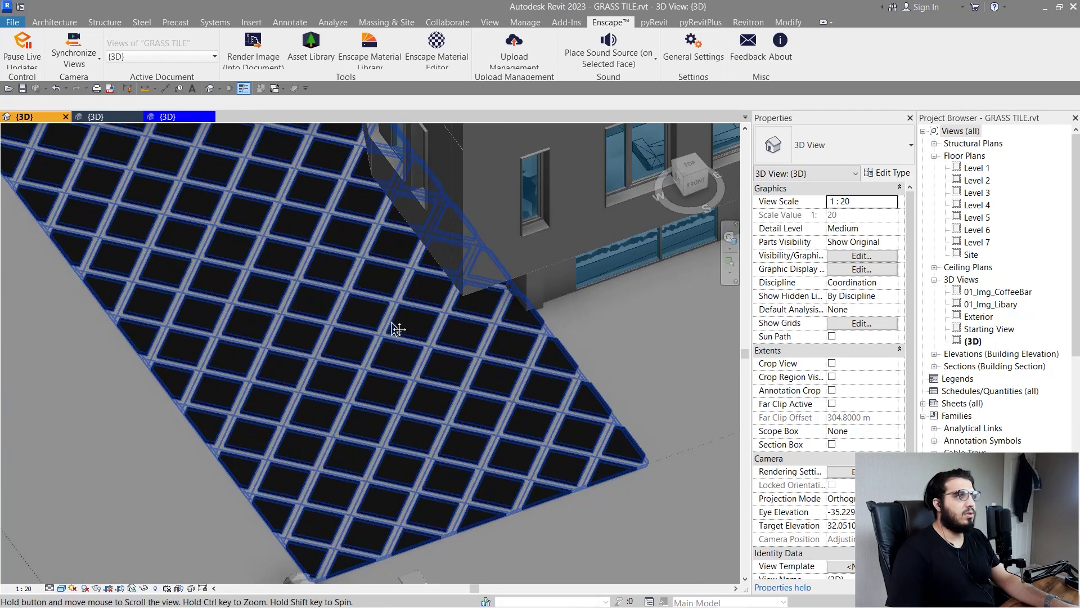
Switch to the Family2 curtain panel family and change its tile pattern grid from Rectangle to Rhomboid Checkerboard
{"action": "left_click", "coordinate": [109, 117]}
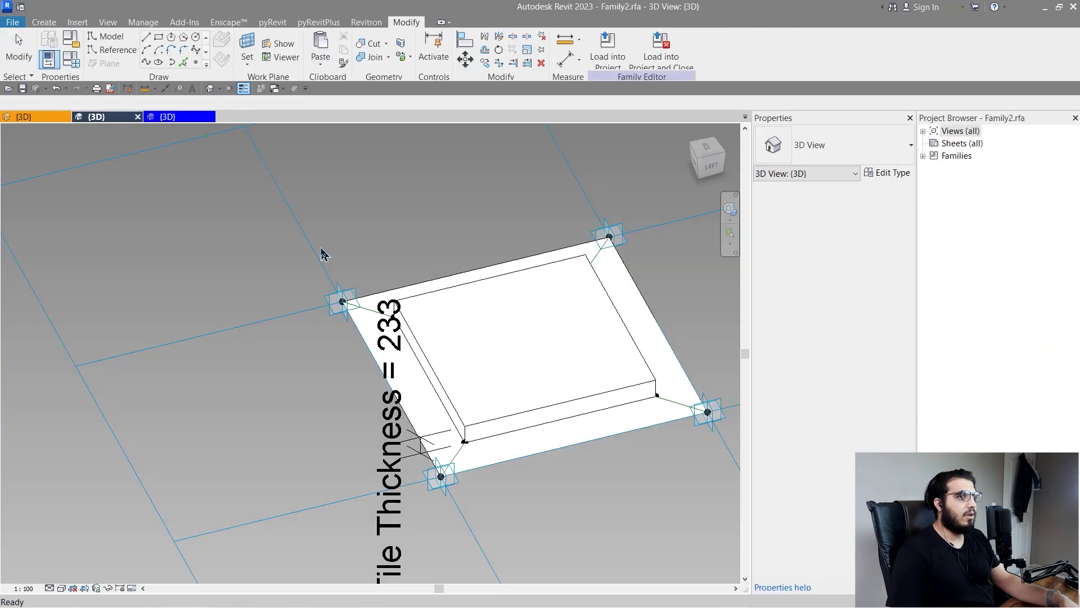
{"action": "scroll", "coordinate": [463, 366], "scroll_direction": "down", "scroll_amount": 2}
{"action": "middle_click_drag", "start_coordinate": [475, 450], "coordinate": [469, 451], "text": "shift"}
{"action": "middle_click_drag", "start_coordinate": [414, 357], "coordinate": [526, 388], "text": "shift"}
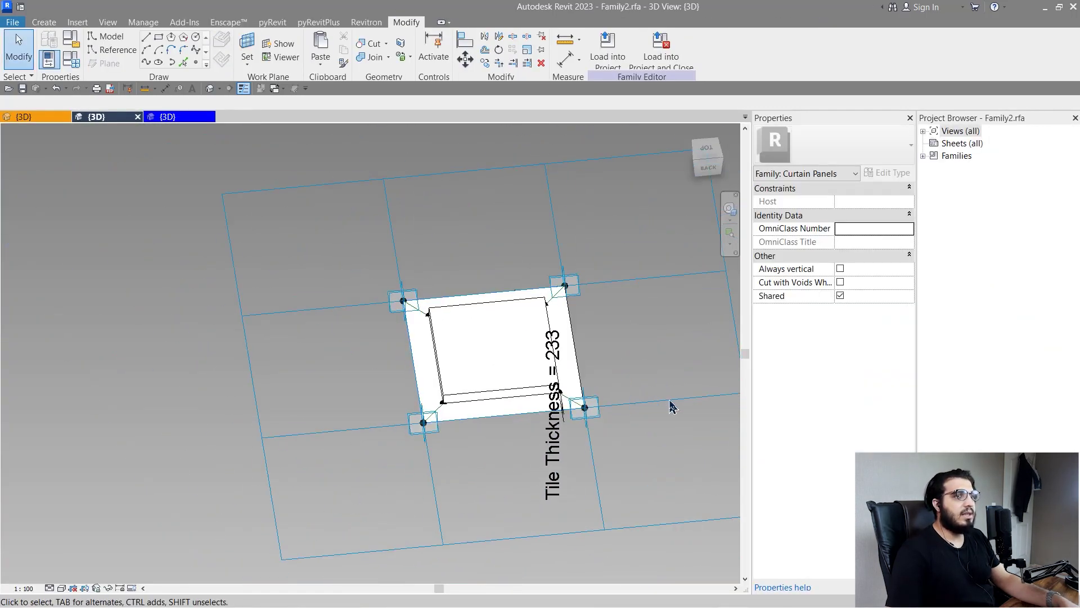
{"action": "middle_click_drag", "start_coordinate": [672, 404], "coordinate": [440, 409]}
{"action": "left_click_drag", "start_coordinate": [570, 363], "coordinate": [455, 457]}
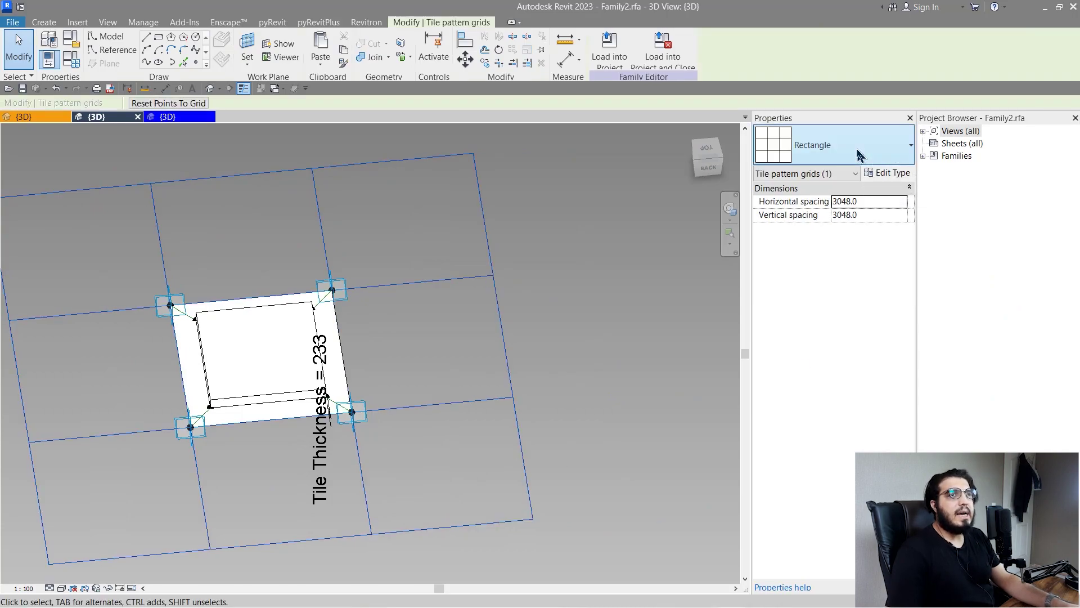
{"action": "left_click", "coordinate": [861, 152]}
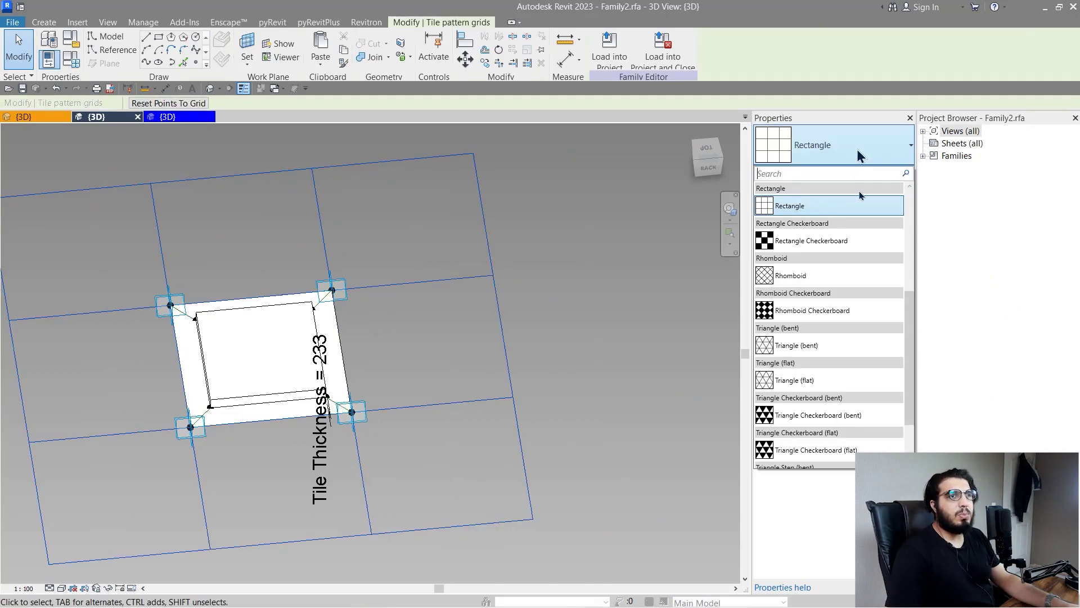
{"action": "left_click", "coordinate": [833, 311]}
{"action": "left_click", "coordinate": [378, 370]}
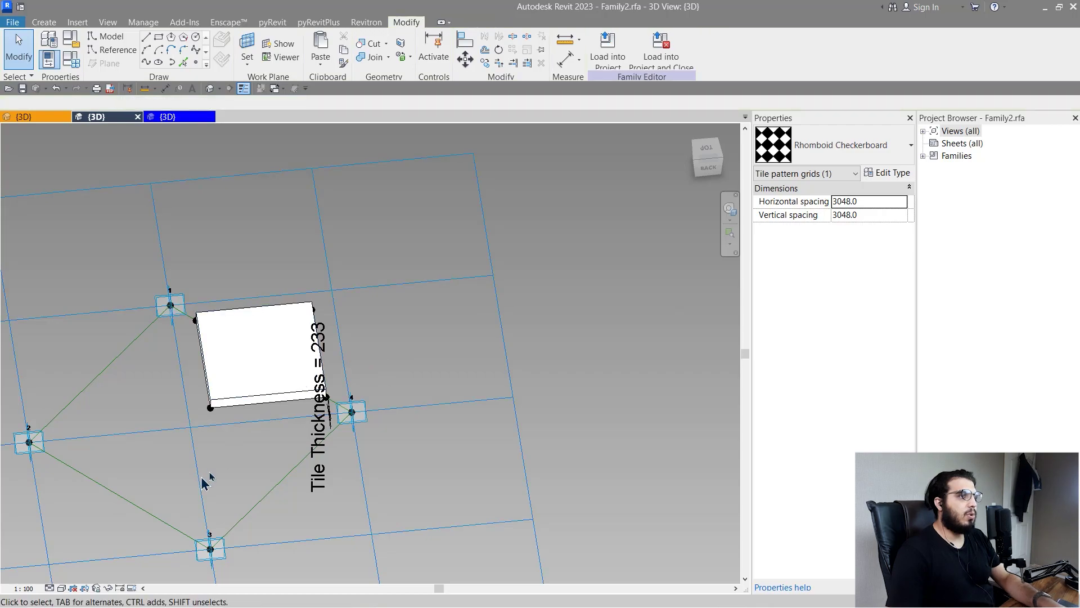
Delete the inner tile's remaining points and reference lines, keeping only the rhomboid outline between the four adaptive points
{"action": "middle_click_drag", "start_coordinate": [206, 478], "coordinate": [348, 408]}
{"action": "key", "text": "Tab"}
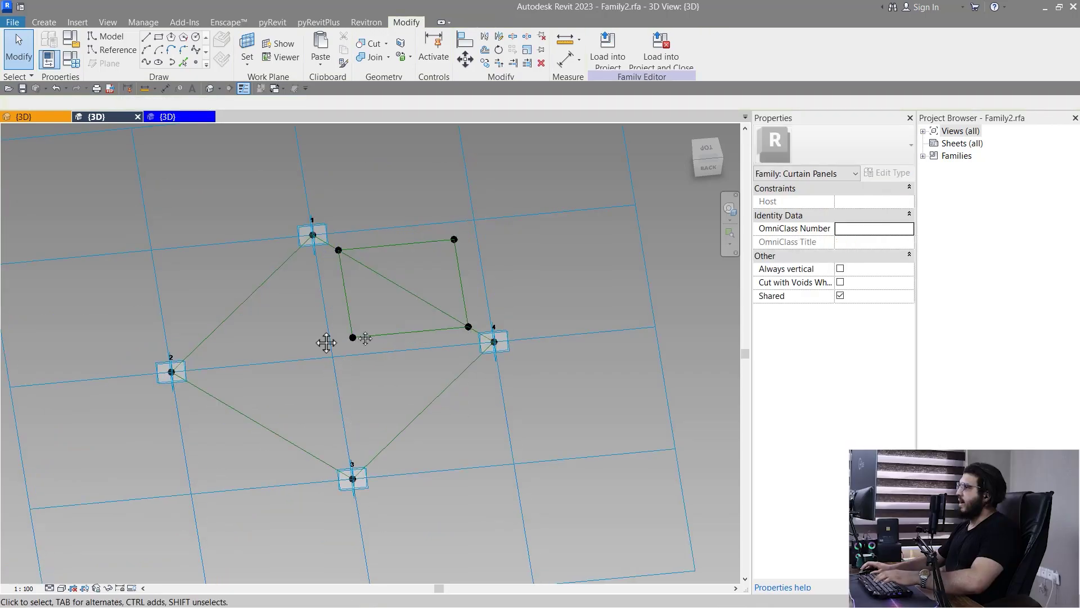
{"action": "middle_click_drag", "start_coordinate": [326, 343], "coordinate": [398, 341]}
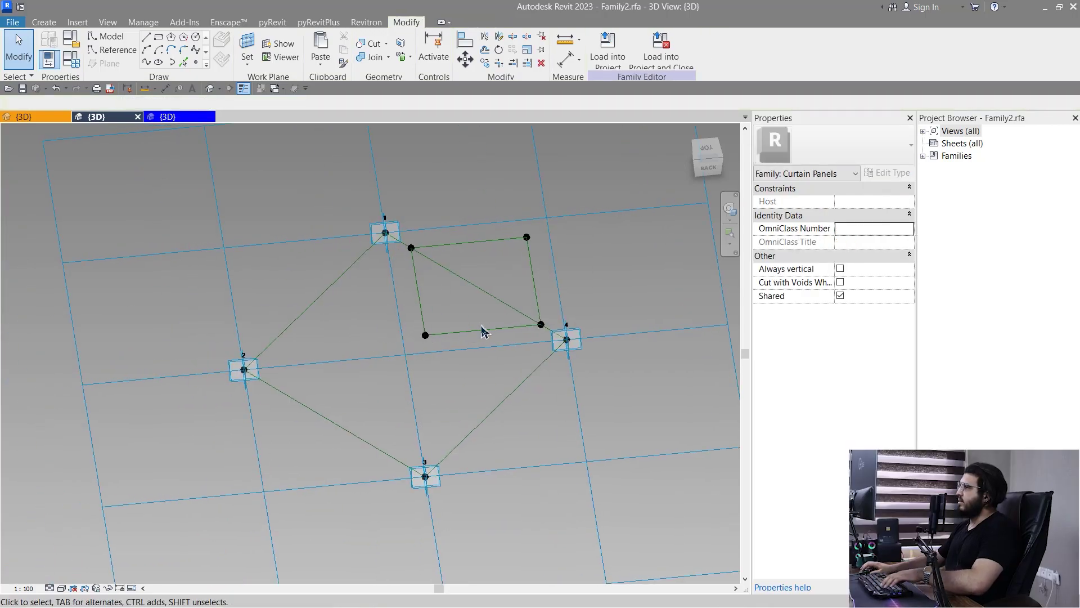
{"action": "key", "text": "Tab"}
{"action": "left_click", "coordinate": [480, 331]}
{"action": "key", "text": "Delete"}
Select the rhomboid chain of reference lines and create a solid extruded form from it
{"action": "key", "text": "Tab"}
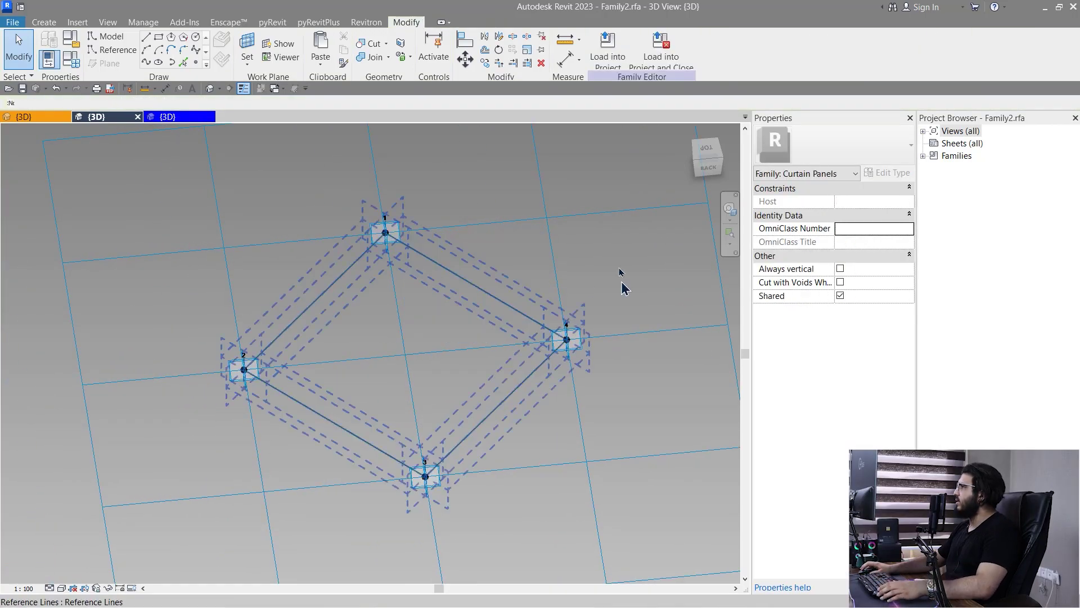
{"action": "left_click", "coordinate": [625, 288]}
{"action": "left_click", "coordinate": [609, 45]}
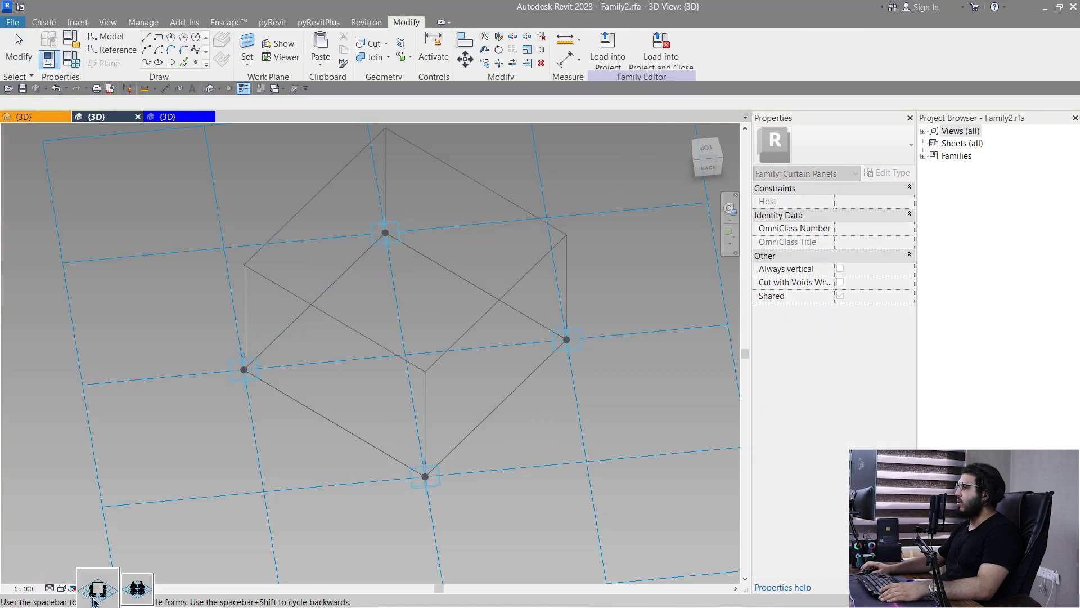
{"action": "left_click", "coordinate": [93, 602]}
{"action": "middle_click_drag", "start_coordinate": [403, 499], "coordinate": [462, 374], "text": "shift"}
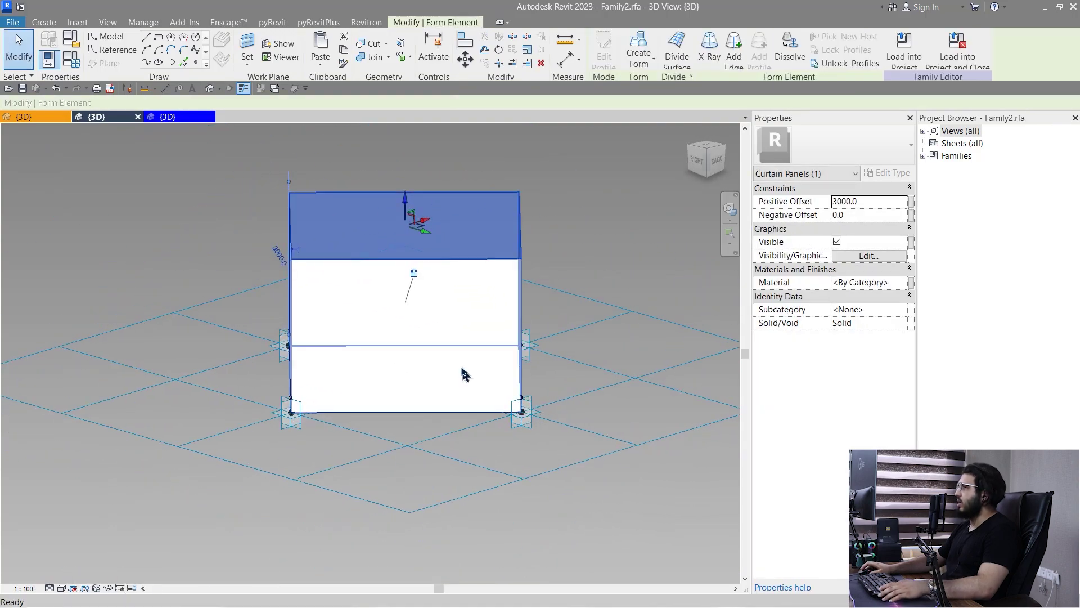
Add an aligned dimension to the solid form's height and label it with the Tile Thickness parameter
{"action": "key", "text": "Escape"}
{"action": "key", "text": "d"}
{"action": "key", "text": "i"}
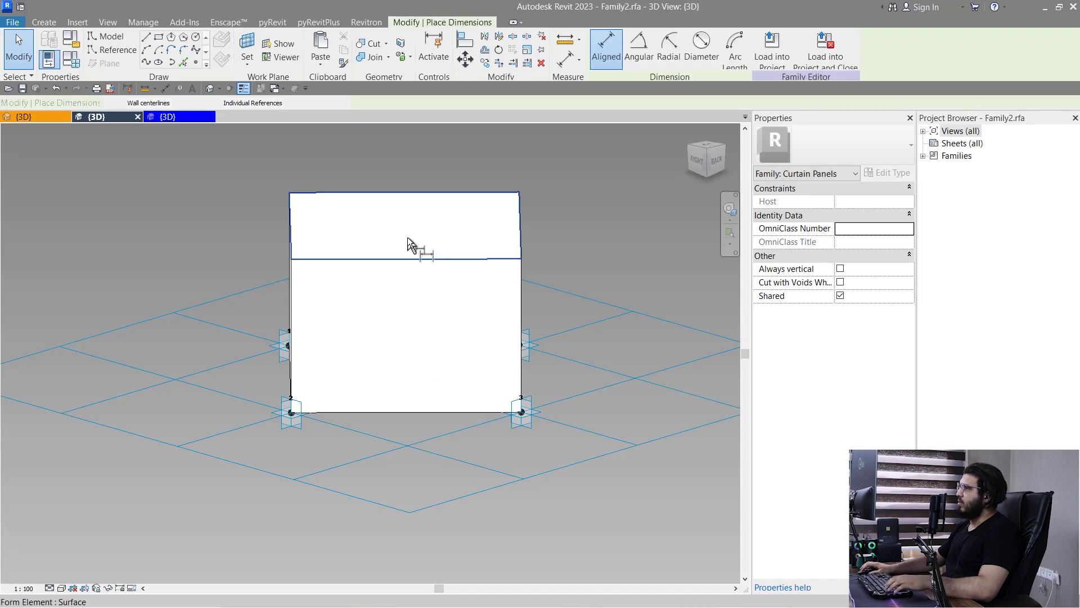
{"action": "middle_click_drag", "start_coordinate": [410, 434], "coordinate": [419, 264], "text": "shift"}
{"action": "middle_click_drag", "start_coordinate": [369, 364], "coordinate": [651, 506], "text": "shift"}
{"action": "left_click", "coordinate": [668, 322]}
{"action": "key", "text": "Escape"}
{"action": "key", "text": "Escape"}
{"action": "left_click", "coordinate": [668, 322]}
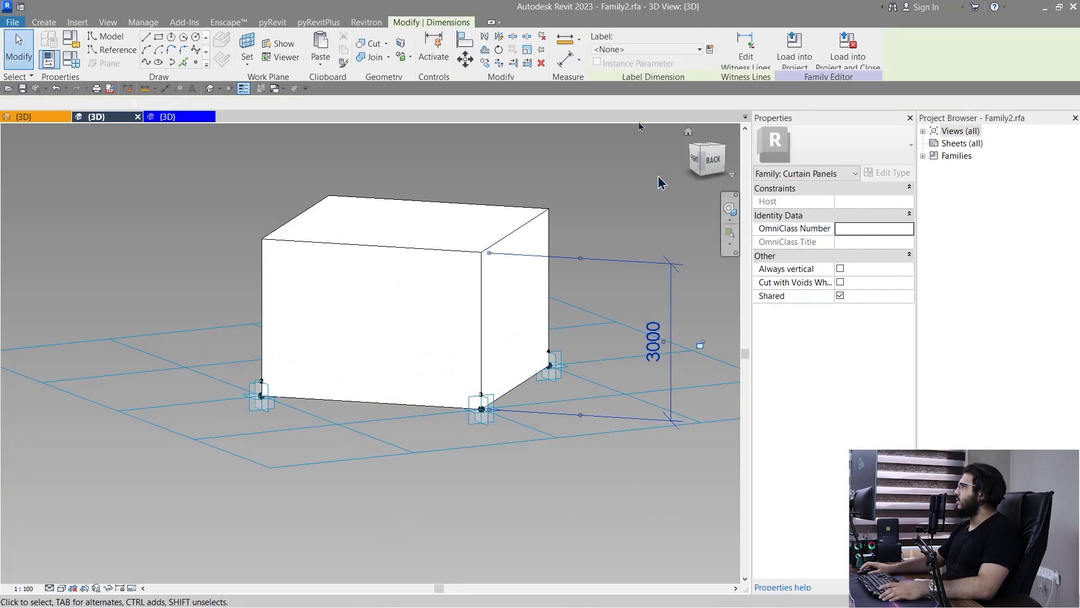
{"action": "left_click", "coordinate": [629, 90]}
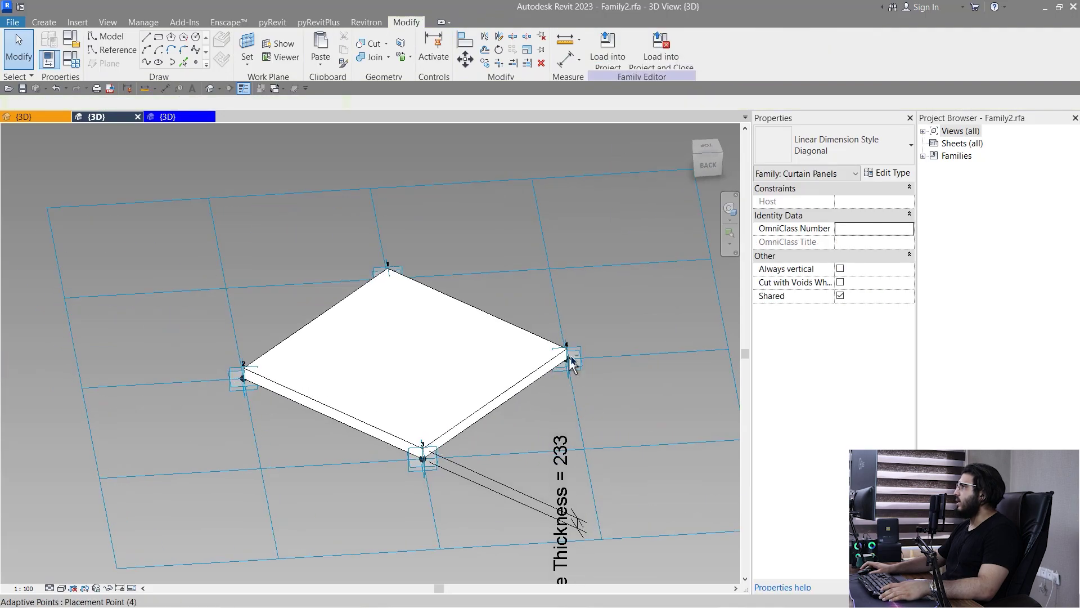
Load the family into GRASS TILE.rvt and apply the Rhomboid Checkerboard Family2 panel to the in-place paving mass's divided surface
{"action": "left_click", "coordinate": [608, 54]}
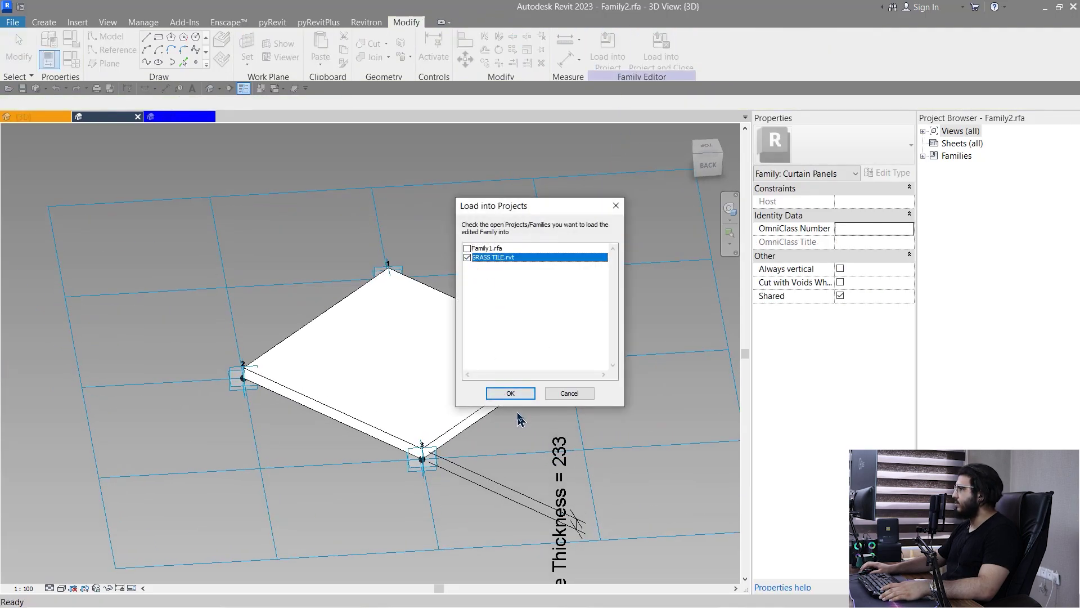
{"action": "left_click", "coordinate": [511, 394]}
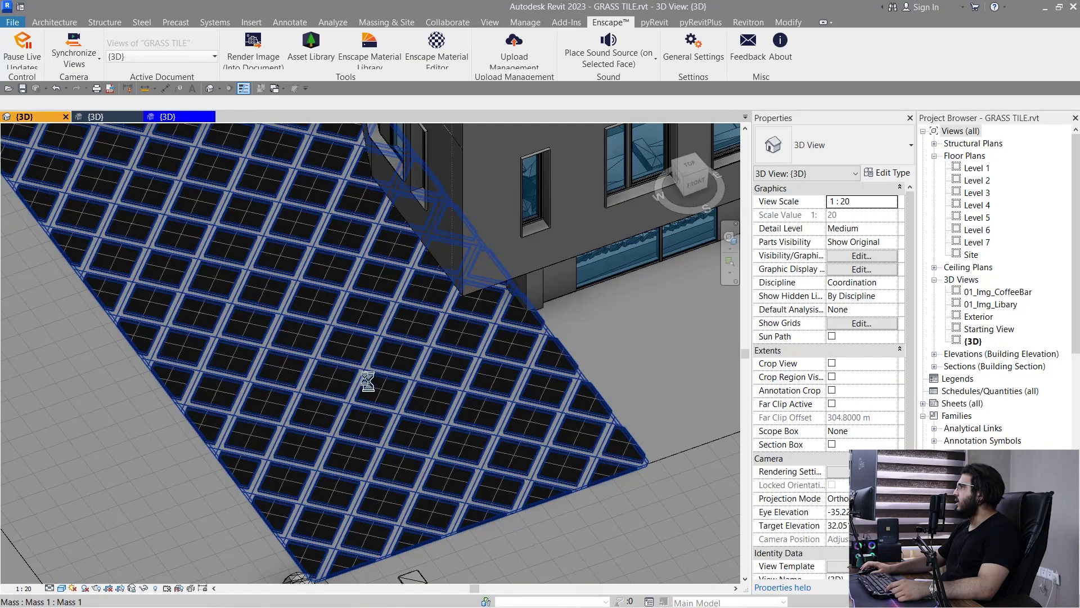
{"action": "left_click", "coordinate": [354, 375]}
{"action": "left_click", "coordinate": [522, 54]}
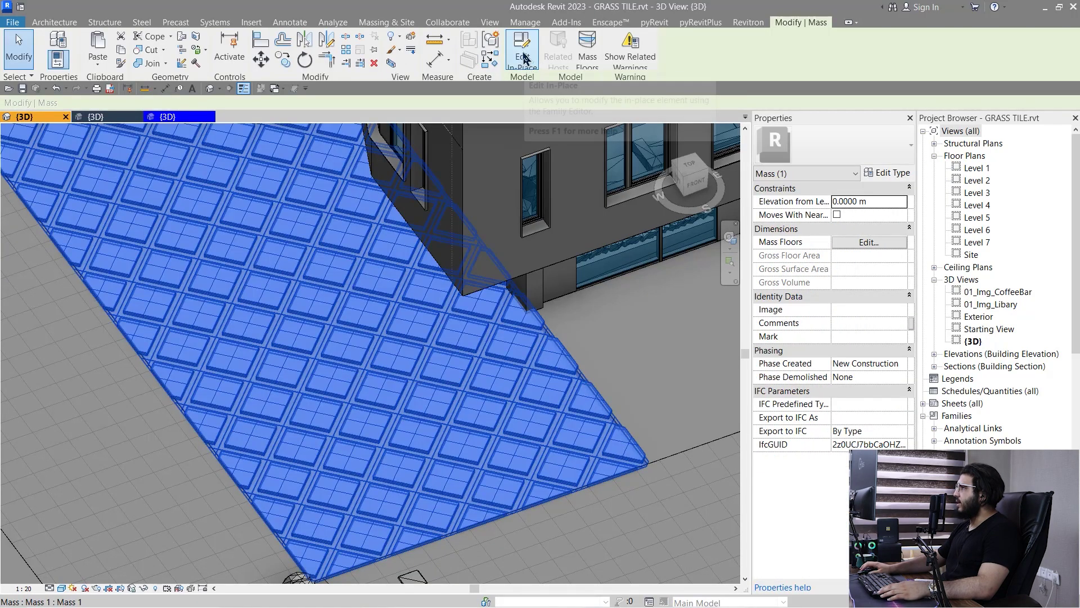
{"action": "left_click", "coordinate": [374, 414]}
{"action": "left_click", "coordinate": [846, 158]}
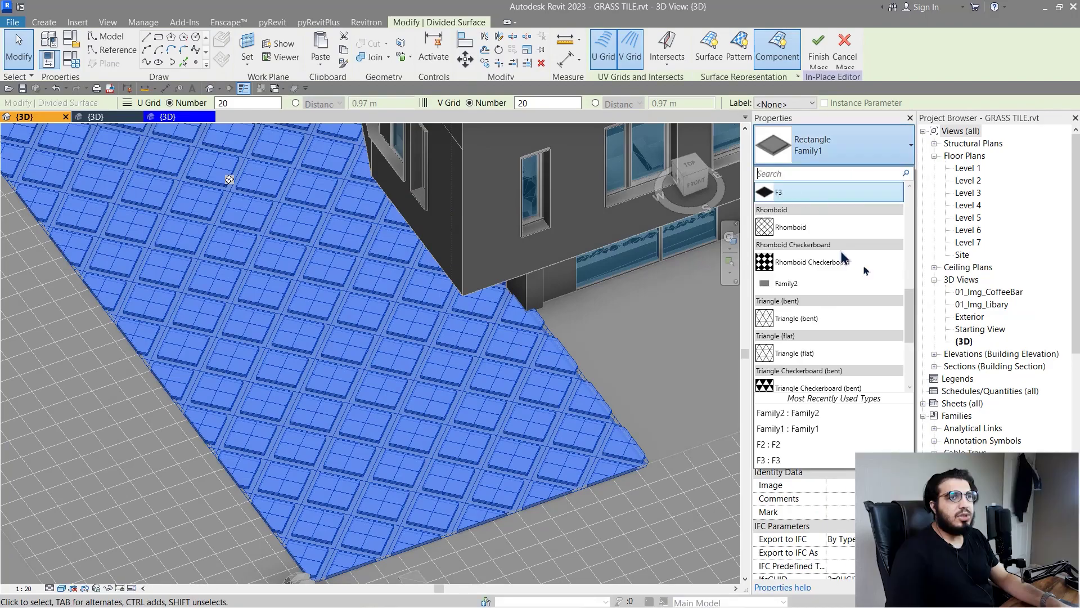
{"action": "left_click", "coordinate": [805, 287]}
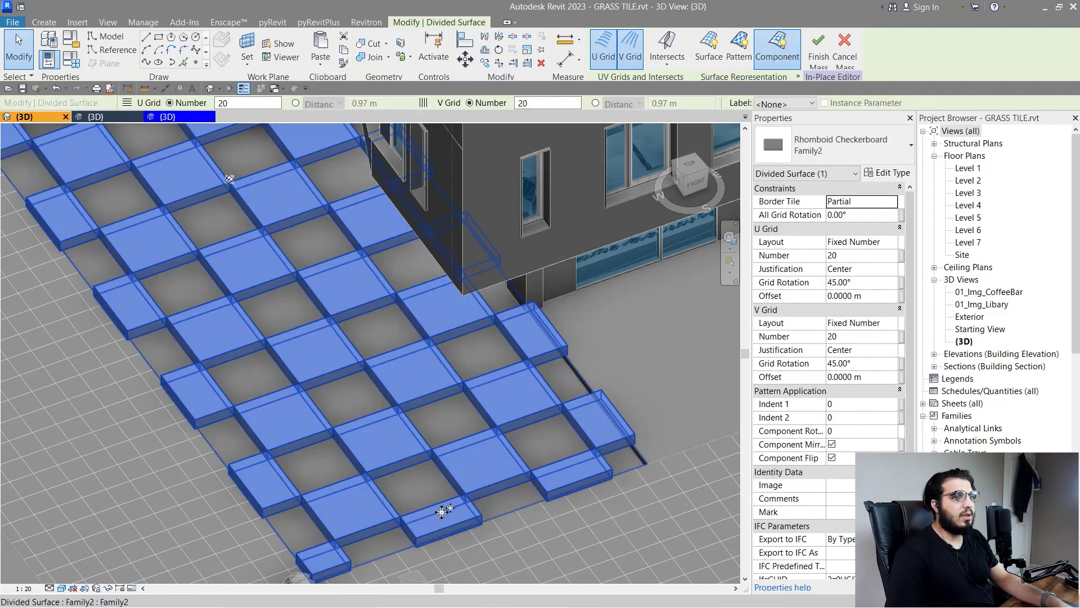
Set the Tile Thickness of the Family2 panel type to 0.0600 m
{"action": "middle_click_drag", "start_coordinate": [415, 430], "coordinate": [437, 439]}
{"action": "left_click", "coordinate": [892, 174]}
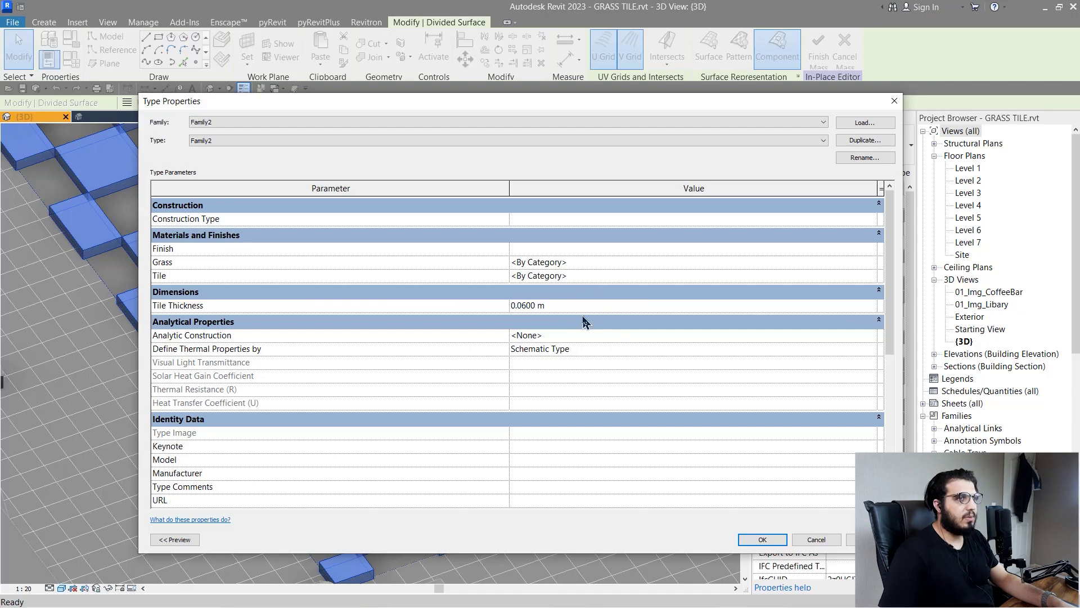
{"action": "left_click", "coordinate": [763, 541]}
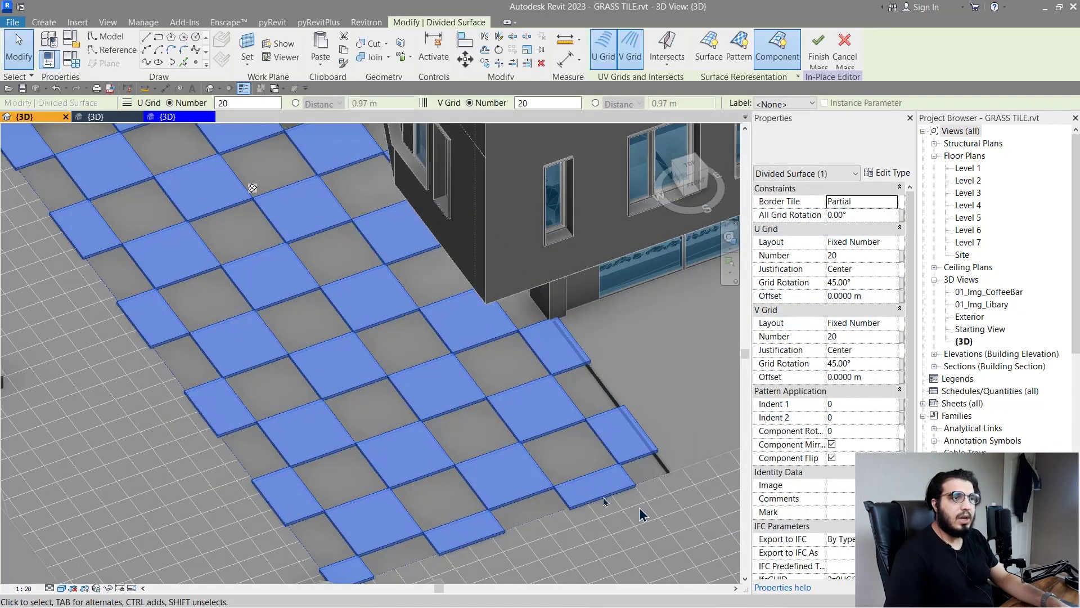
Examine the checkerboard panels, their edges and the gaps between them on the paving mass from several angles
{"action": "scroll", "coordinate": [467, 489], "scroll_direction": "up", "scroll_amount": 5}
{"action": "scroll", "coordinate": [437, 506], "scroll_direction": "down", "scroll_amount": 10}
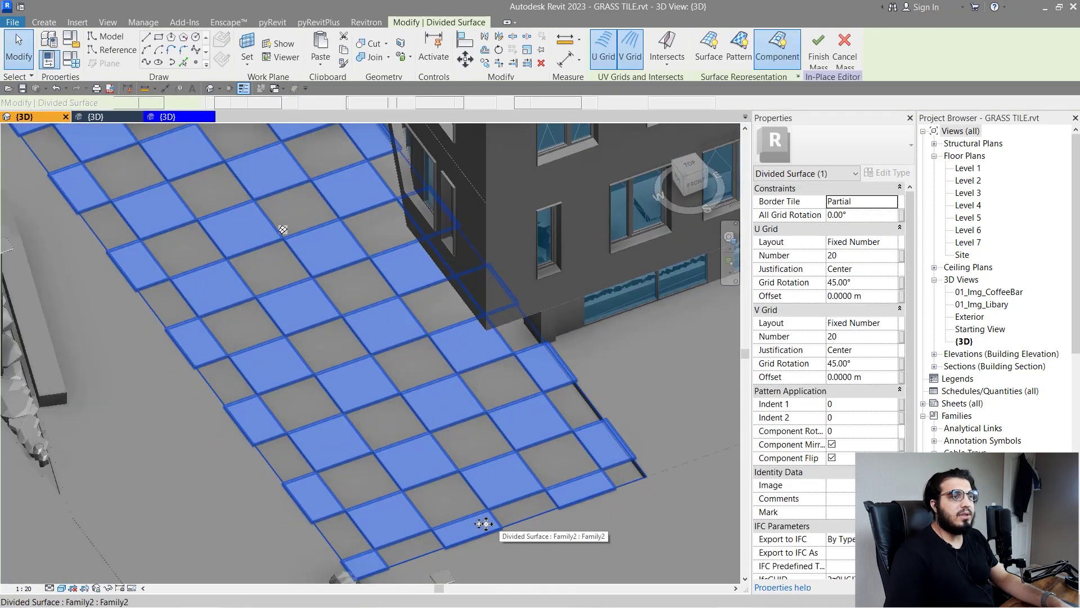
{"action": "scroll", "coordinate": [596, 338], "scroll_direction": "up", "scroll_amount": 5}
{"action": "key", "text": "Escape"}
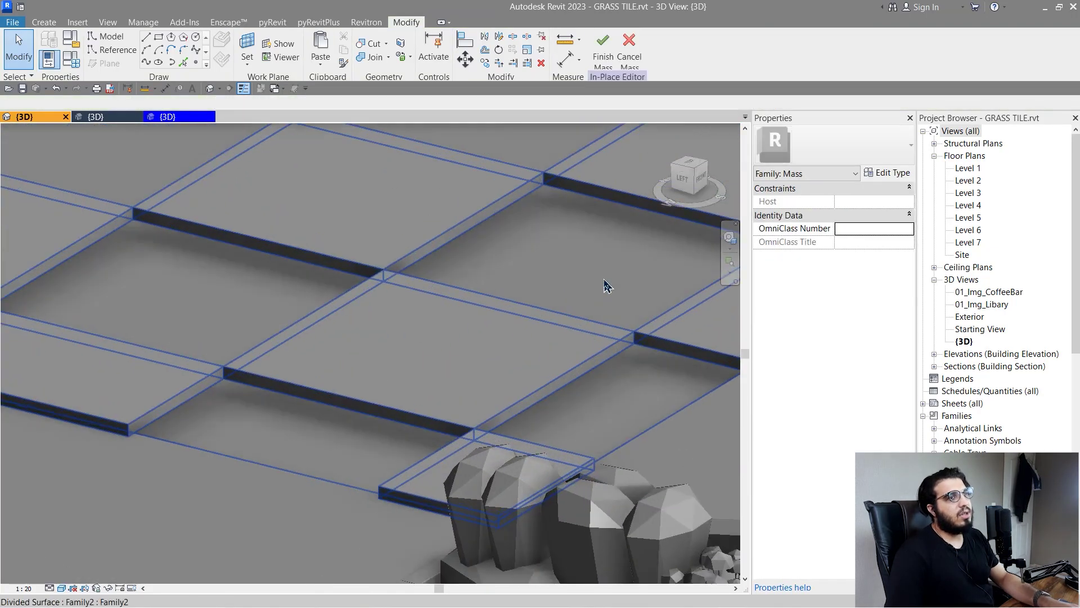
{"action": "left_click", "coordinate": [606, 280]}
{"action": "middle_click_drag", "start_coordinate": [606, 280], "coordinate": [555, 417], "text": "shift"}
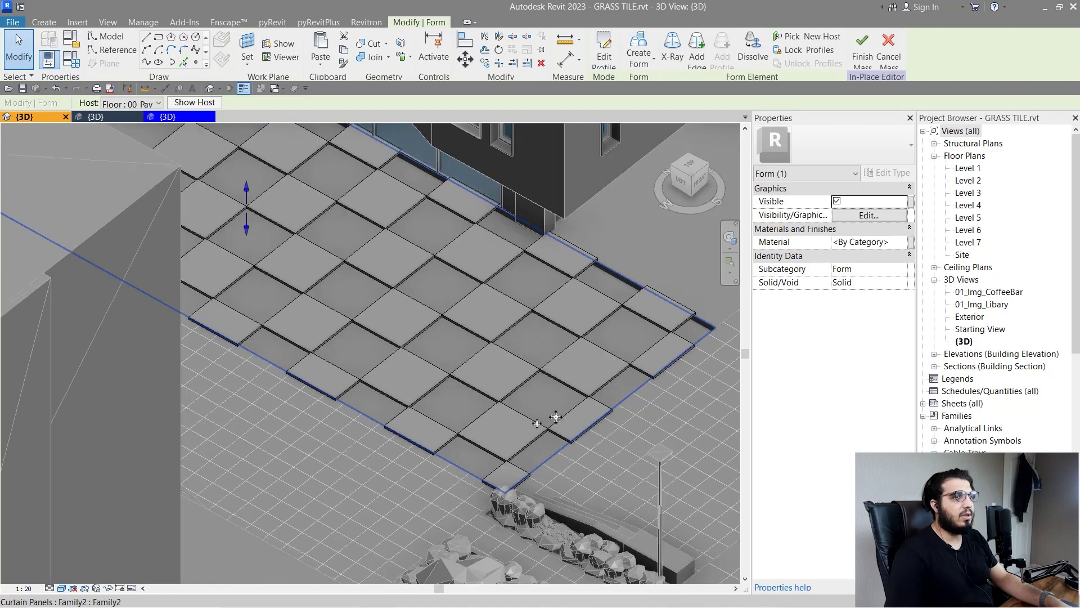
{"action": "scroll", "coordinate": [523, 423], "scroll_direction": "up", "scroll_amount": 3}
{"action": "left_click", "coordinate": [523, 421]}
{"action": "key", "text": "Escape"}
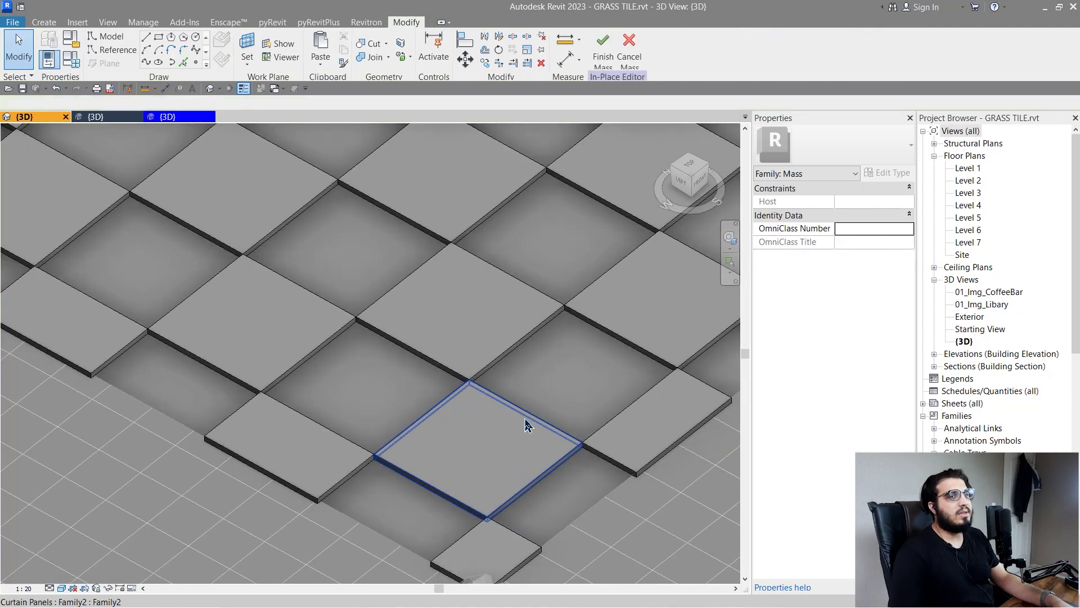
{"action": "scroll", "coordinate": [524, 460], "scroll_direction": "down", "scroll_amount": 5}
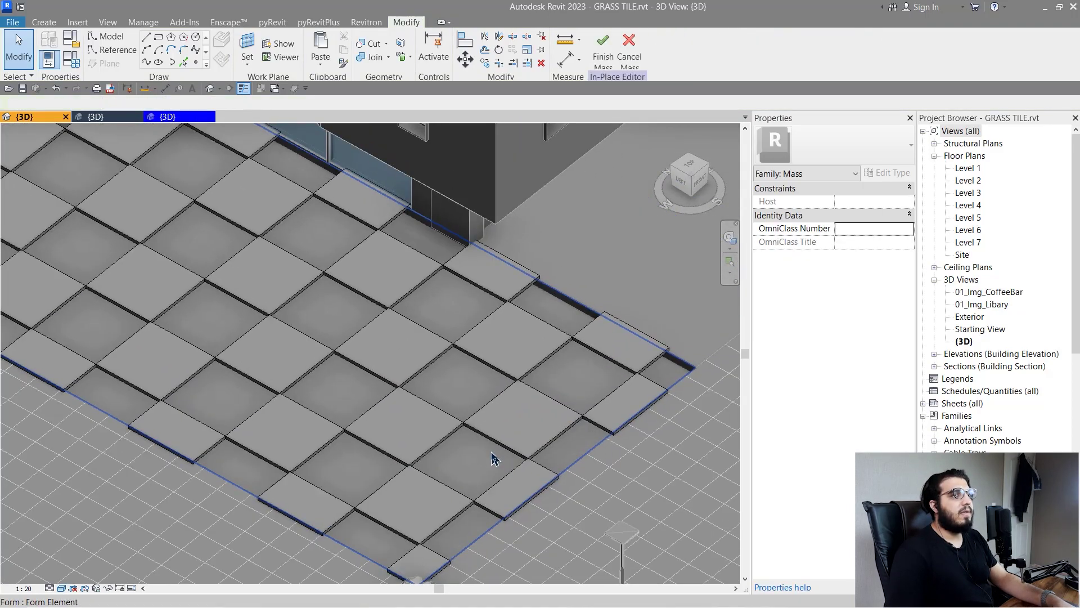
{"action": "mouse_move", "coordinate": [494, 454]}
{"action": "middle_mouse_down"}
{"action": "mouse_move", "coordinate": [492, 470]}
{"action": "mouse_move", "coordinate": [501, 453]}
{"action": "middle_mouse_up"}
{"action": "middle_click_drag", "start_coordinate": [489, 442], "coordinate": [550, 392]}
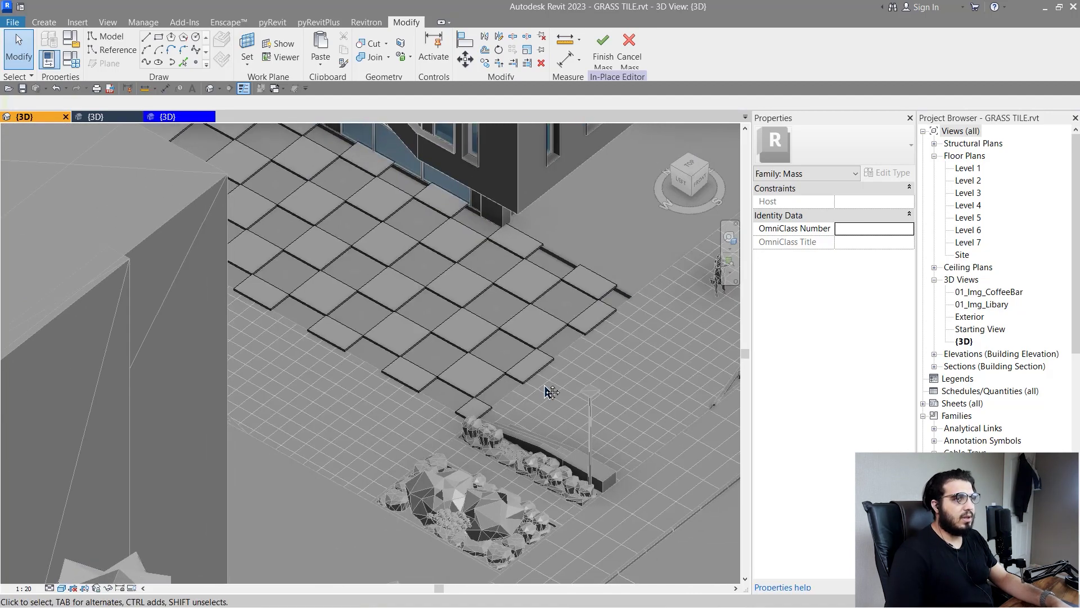
{"action": "key", "text": "super"}
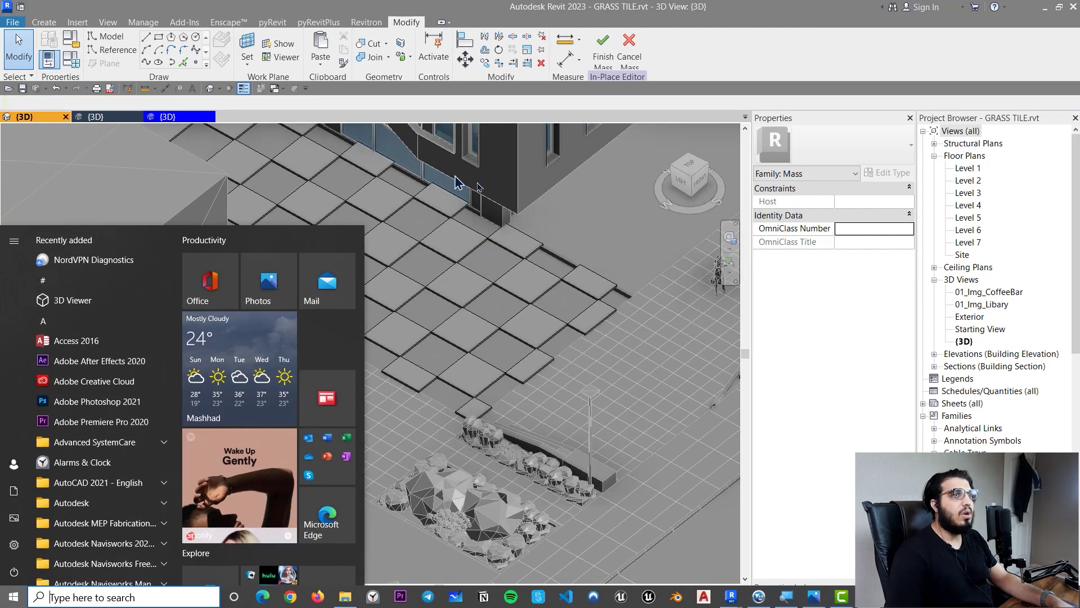
{"action": "key", "text": "super"}
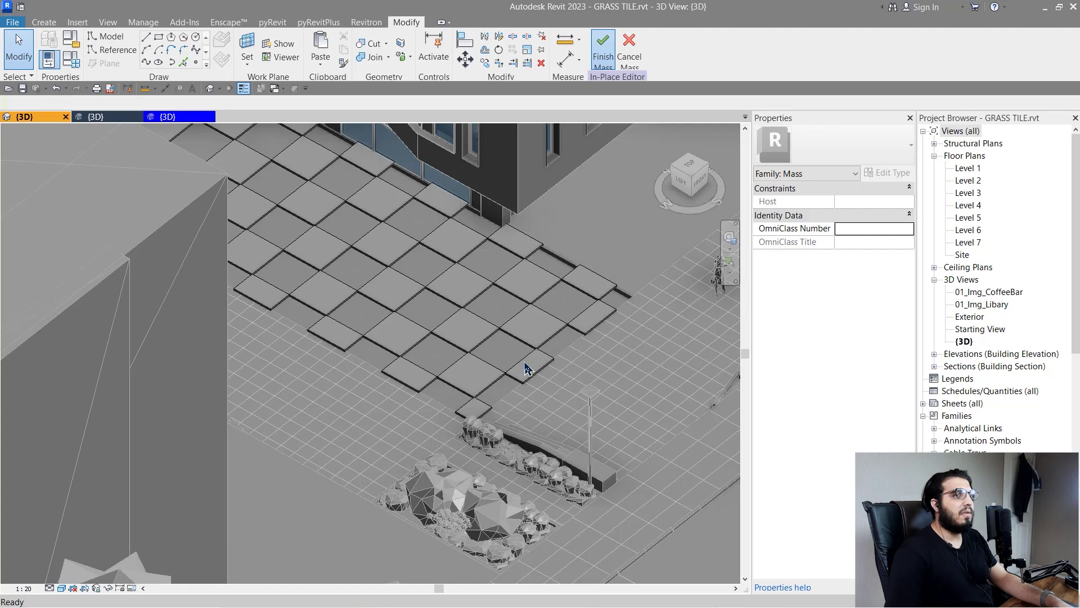